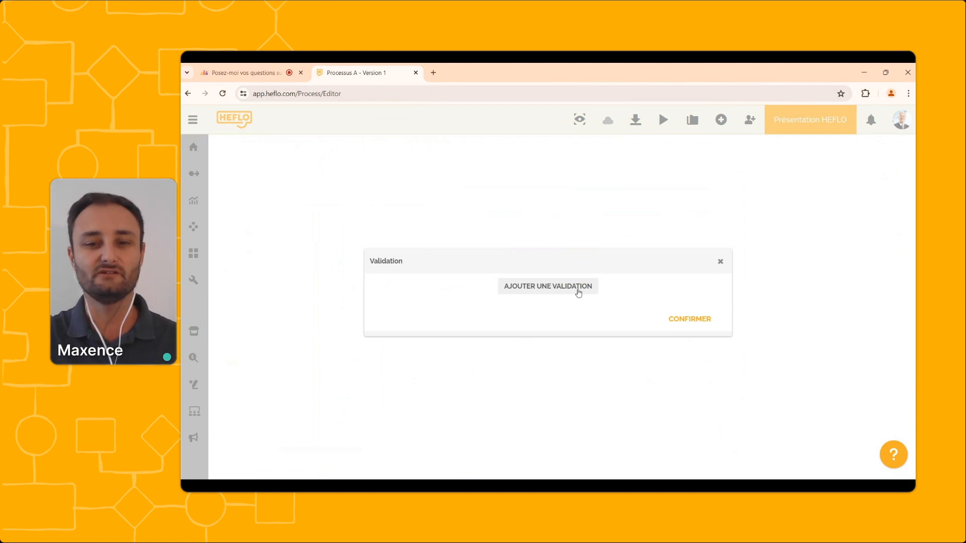
# Step: Add a validation with a new business rule whose first condition is Équipe (texte) est égal à Équipe A
pyautogui.click(577, 290)
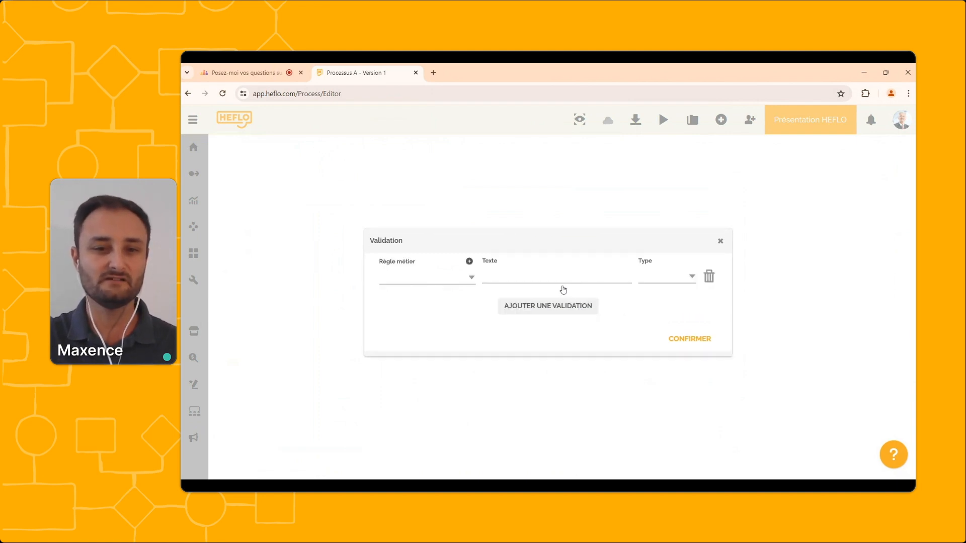
pyautogui.click(469, 261)
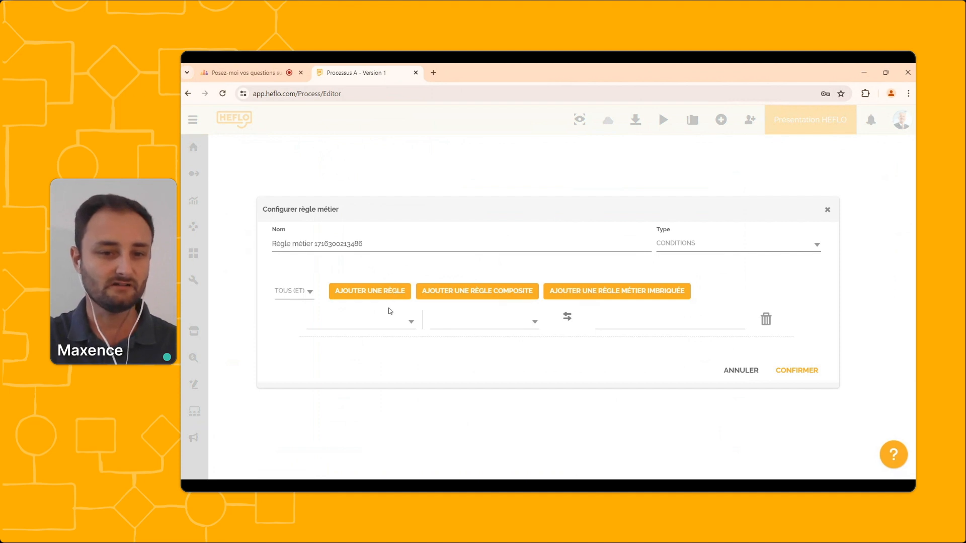
pyautogui.click(388, 322)
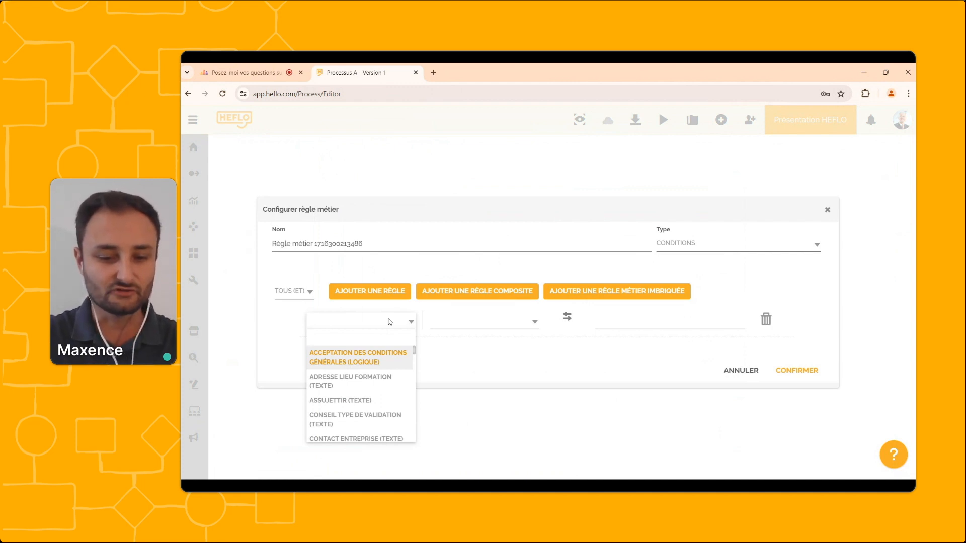
pyautogui.write('EQ')
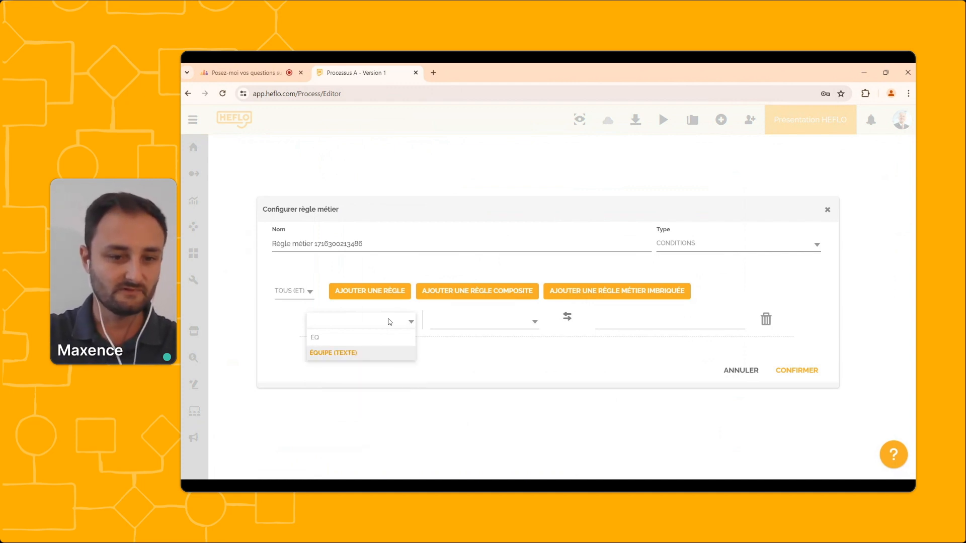
pyautogui.click(346, 352)
pyautogui.click(442, 324)
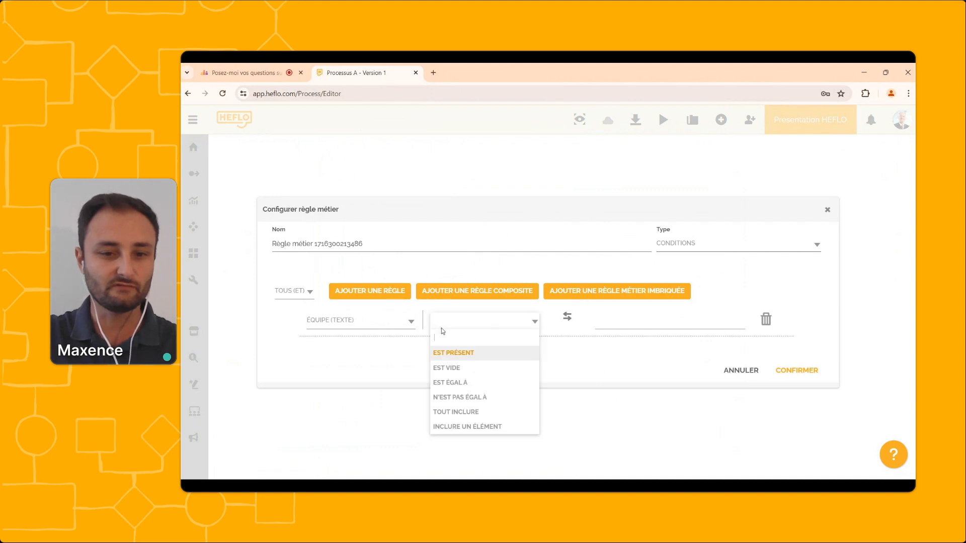
pyautogui.click(450, 382)
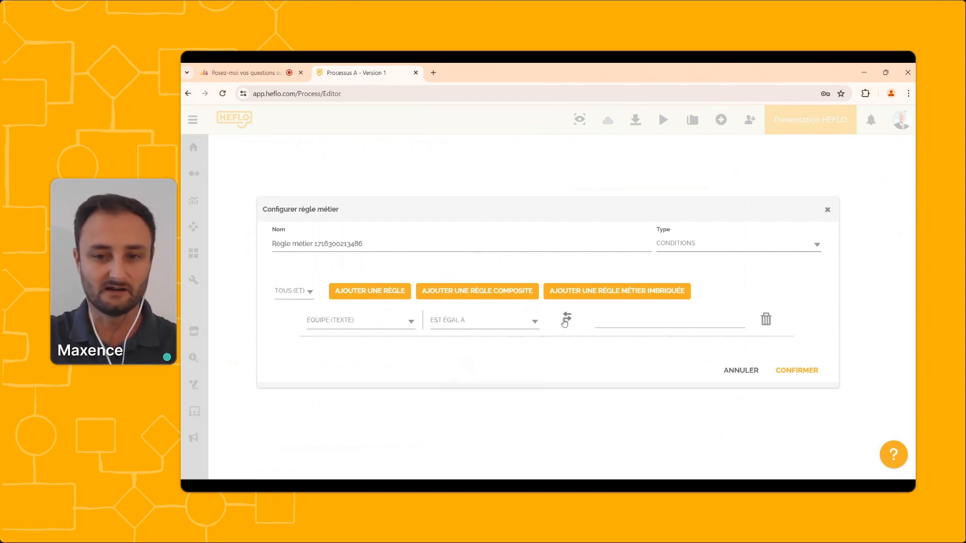
pyautogui.click(608, 324)
pyautogui.click(607, 335)
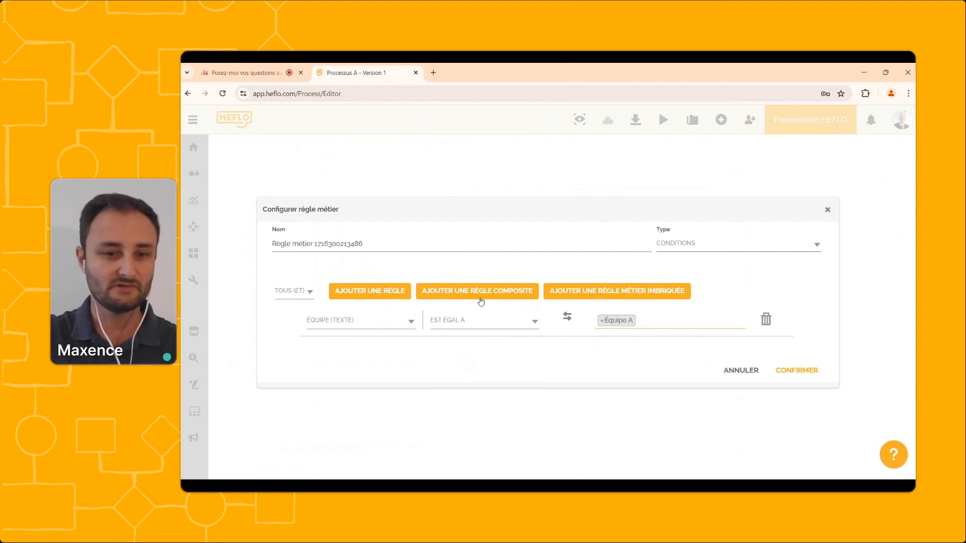
# Step: Add a second condition, Délai (texte) est égal à 30, to the Équipe A rule and save the rule
pyautogui.click(401, 291)
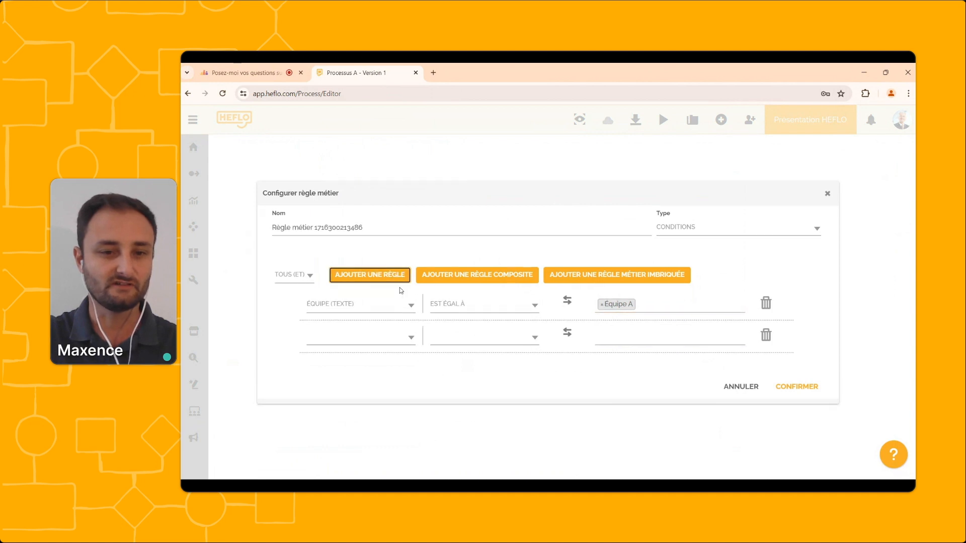
pyautogui.click(367, 337)
pyautogui.write('D')
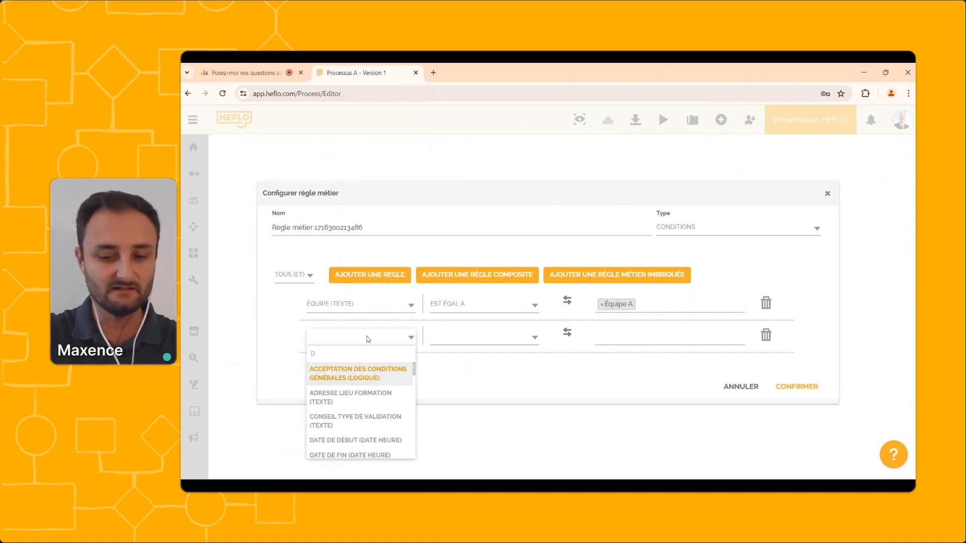
pyautogui.write('ÉL')
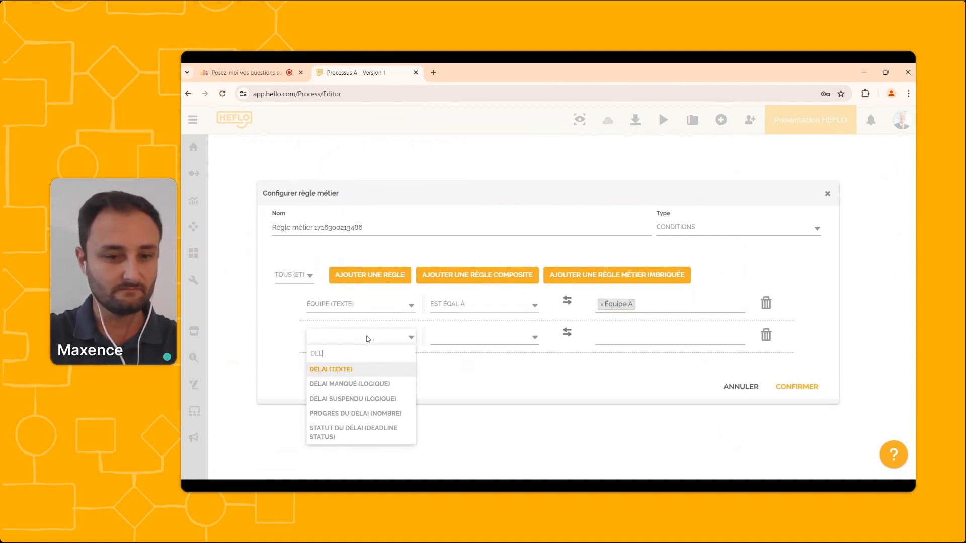
pyautogui.click(336, 370)
pyautogui.click(442, 337)
pyautogui.click(451, 398)
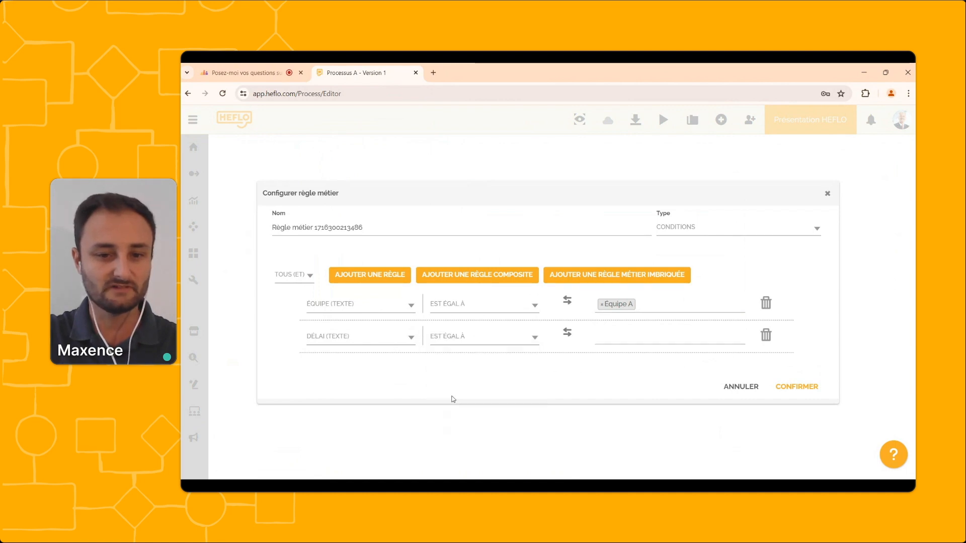
pyautogui.click(610, 336)
pyautogui.click(604, 351)
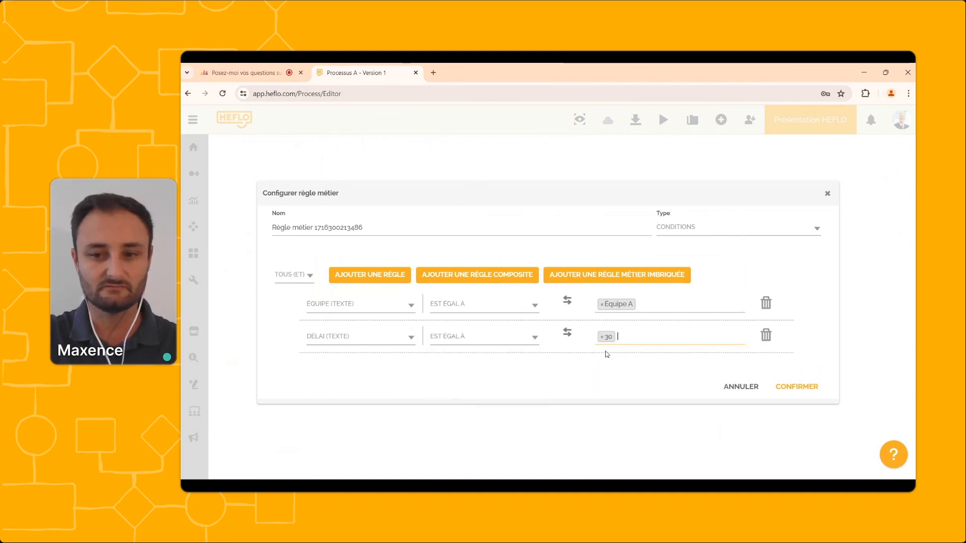
pyautogui.click(795, 387)
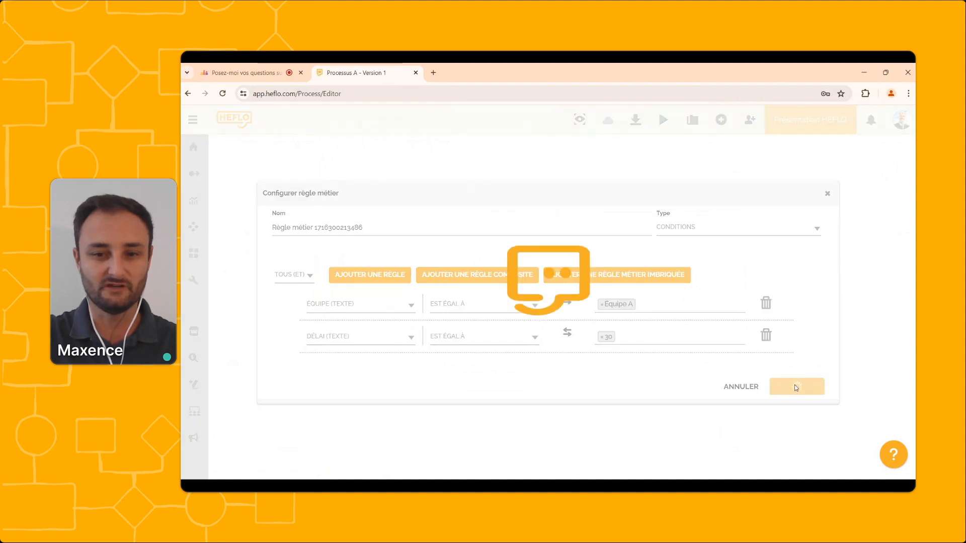
# Step: Enter the placeholder text "T" for the validation, set its type to Erreur, and save the validation
pyautogui.click(508, 278)
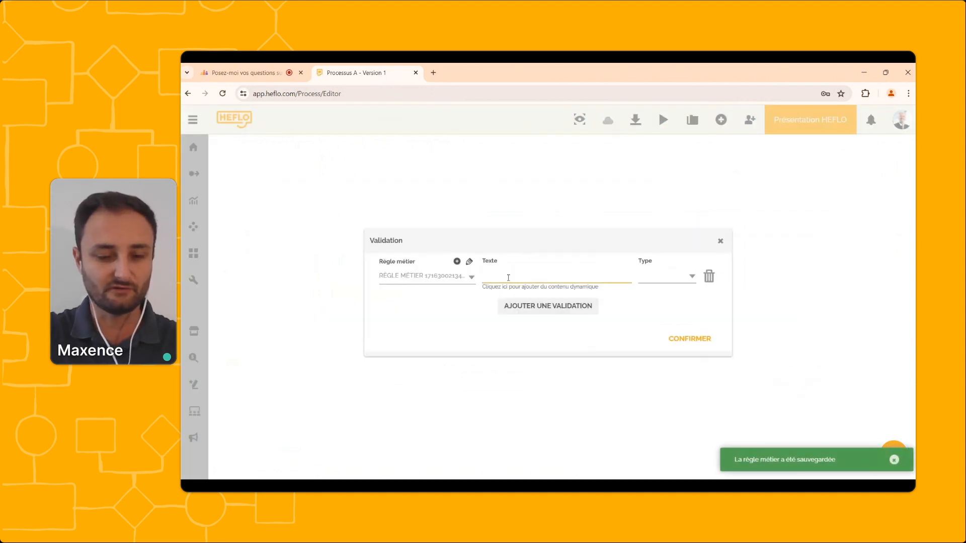
pyautogui.write('T')
pyautogui.click(661, 280)
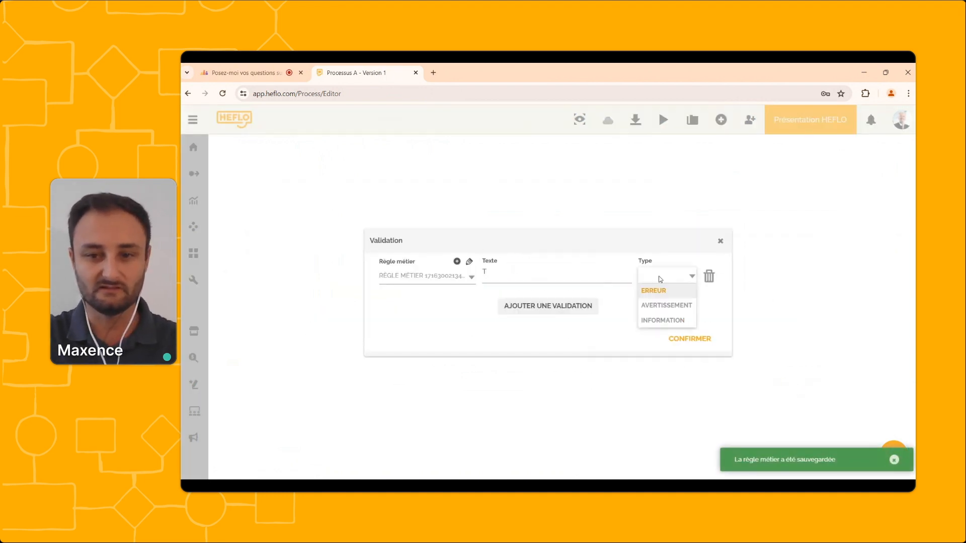
pyautogui.click(683, 292)
pyautogui.click(692, 338)
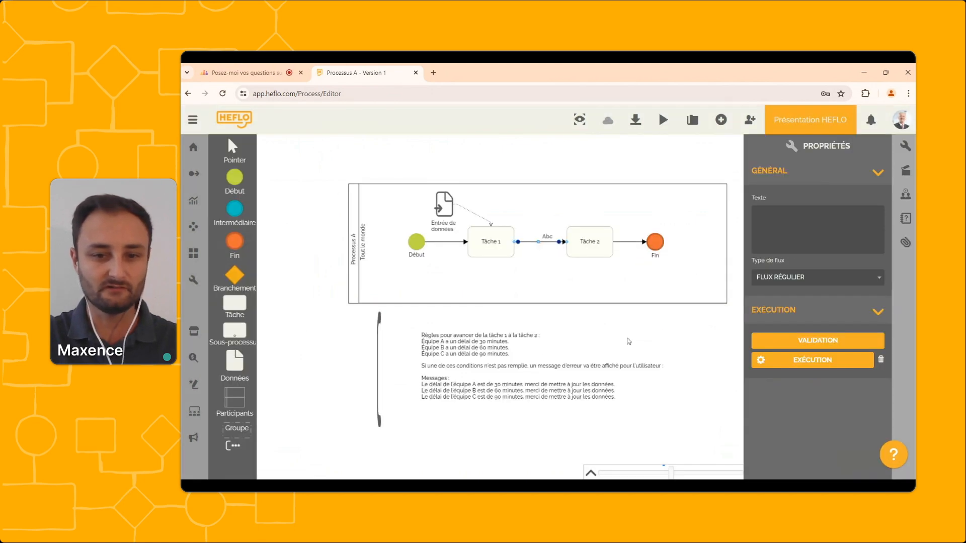
# Step: Copy the Équipe A error message from the text annotation below the process diagram
pyautogui.doubleClick(530, 387)
pyautogui.click(550, 384)
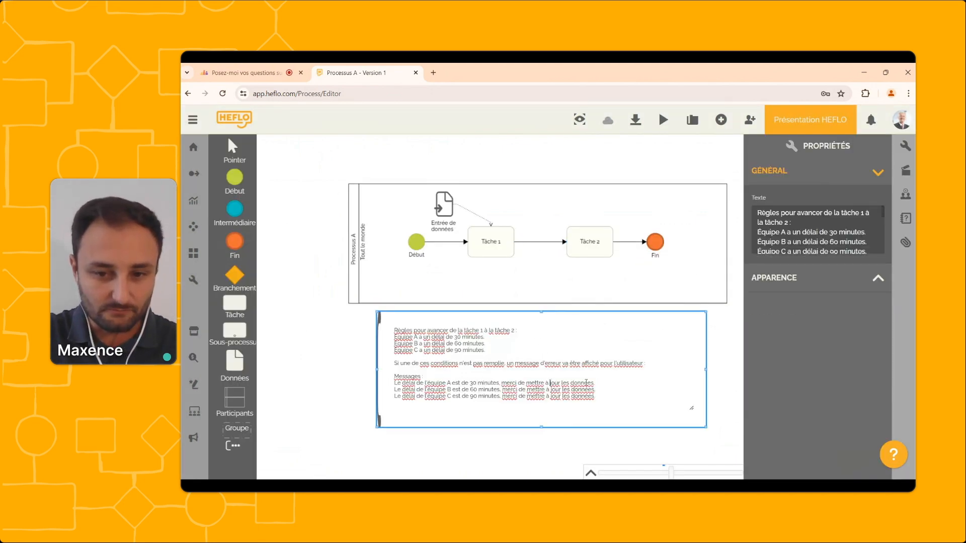
pyautogui.moveTo(595, 383); pyautogui.dragTo(383, 389)
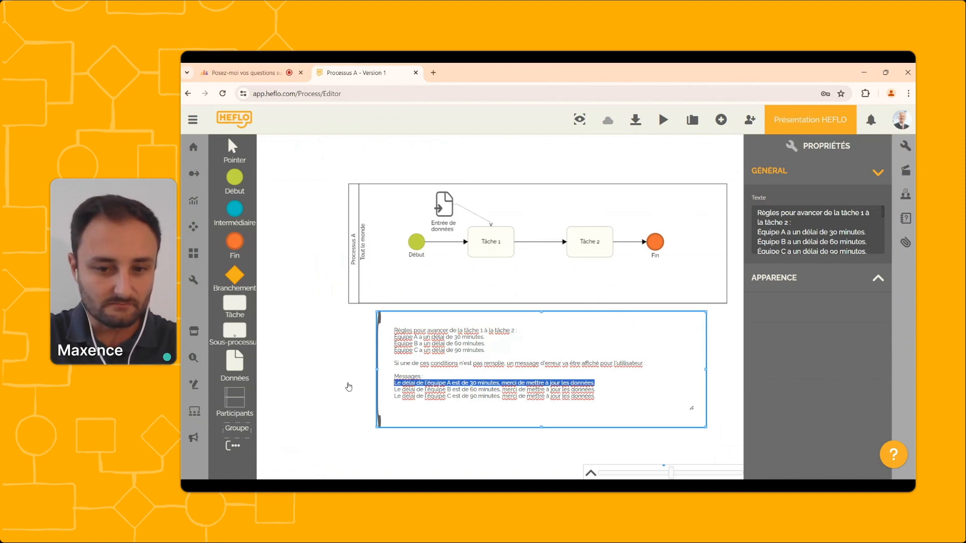
pyautogui.click(349, 385)
pyautogui.click(350, 386)
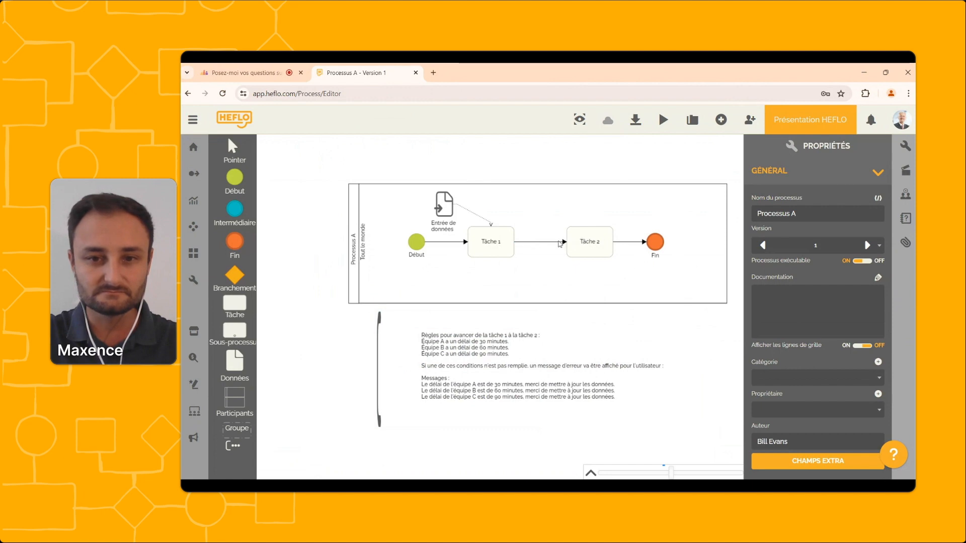
# Step: Set the Tâche 1–Tâche 2 flow's validation text to "Le délai de l'équipe A est de 30 minutes, merci de mettre à jour les données."
pyautogui.click(559, 242)
pyautogui.click(796, 340)
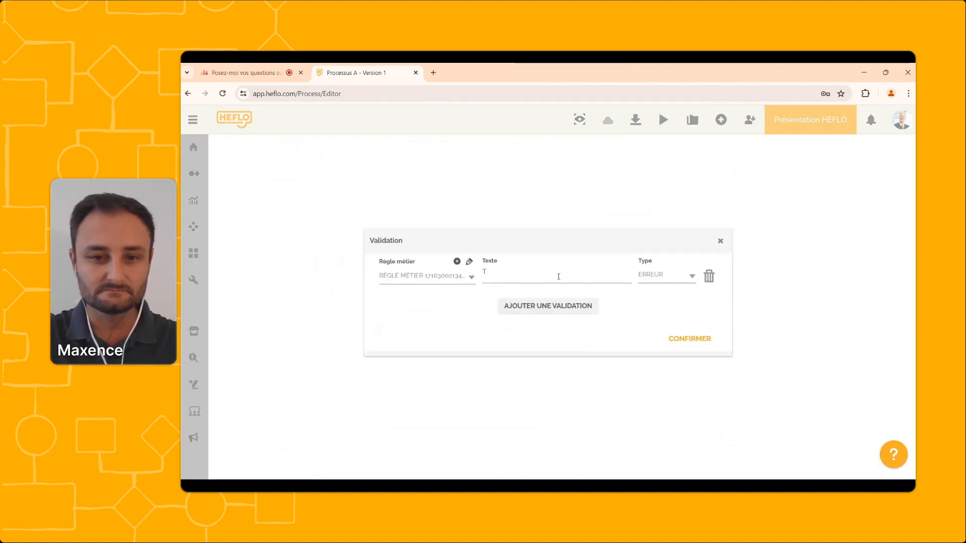
pyautogui.click(484, 271)
pyautogui.write("Le délai de l'équipe A est de 30 minutes. merci de mettre à jour les données")
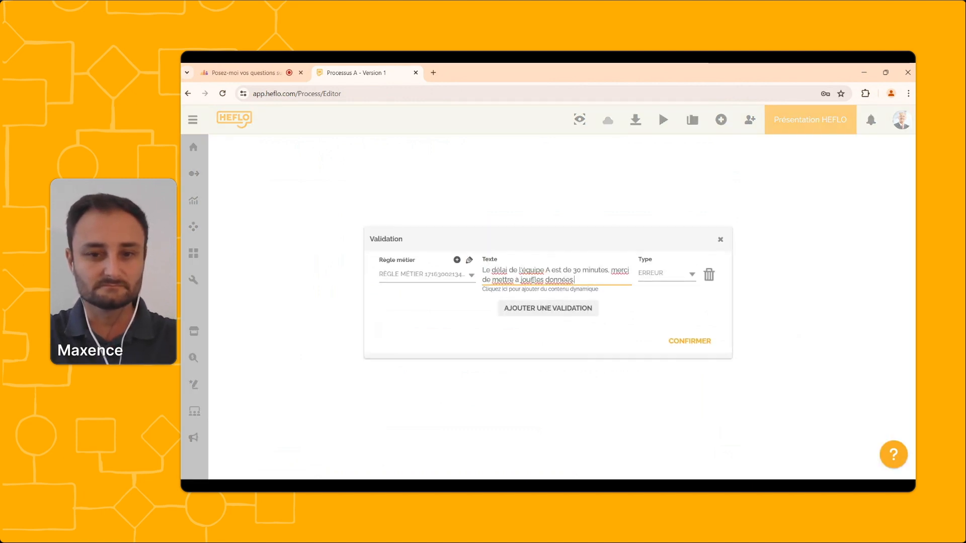
# Step: Add a second validation entry and copy the message text of the first one
pyautogui.click(509, 312)
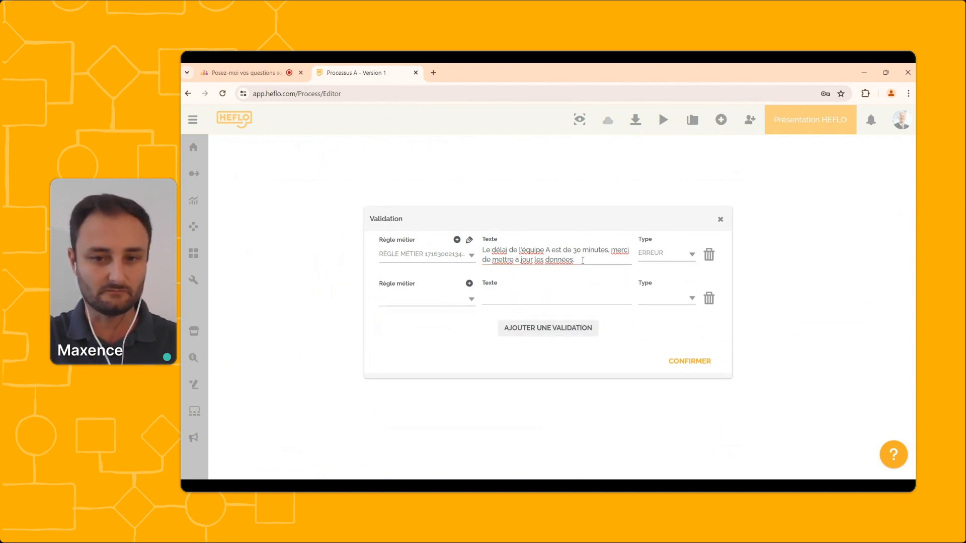
pyautogui.moveTo(582, 260); pyautogui.dragTo(483, 247)
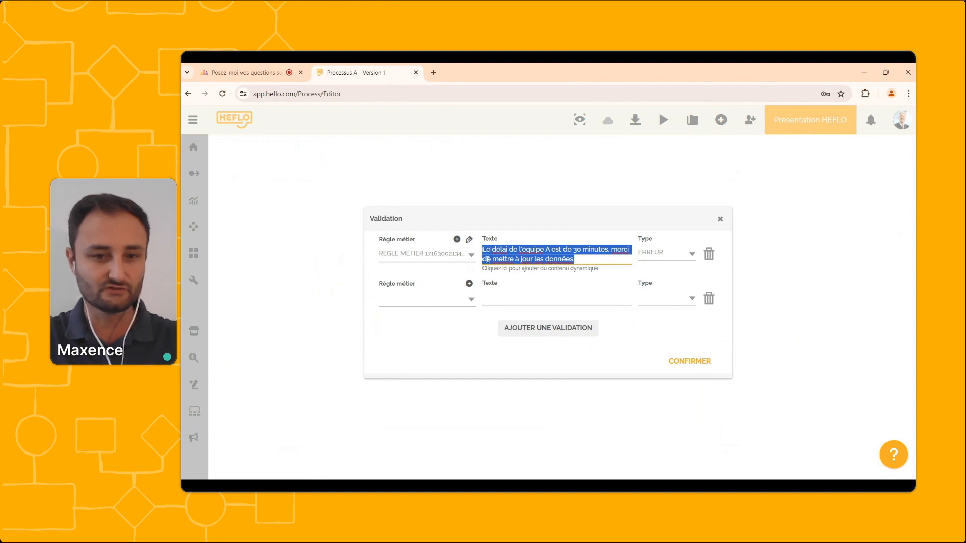
# Step: Create a business rule for the second validation with the condition Équipe (texte) est égal à Équipe B
pyautogui.click(469, 284)
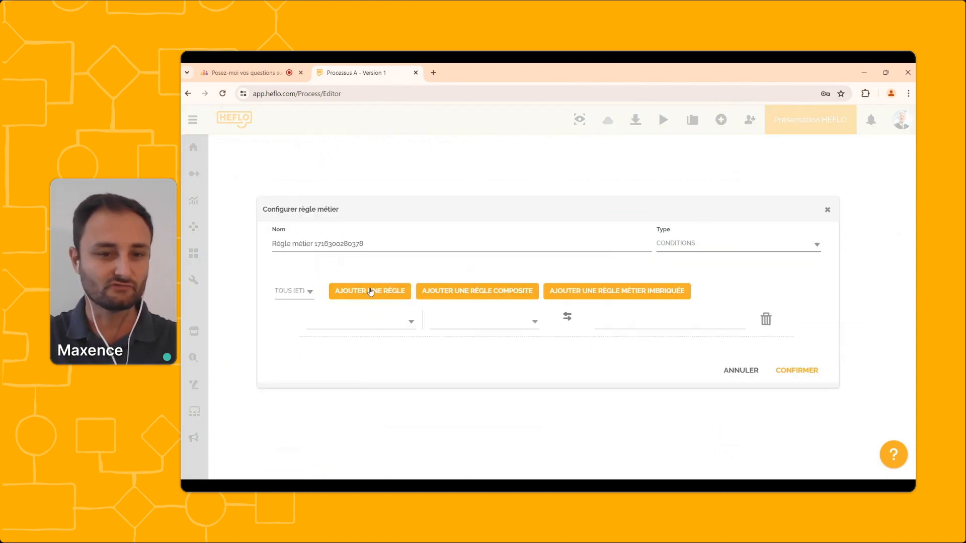
pyautogui.click(385, 320)
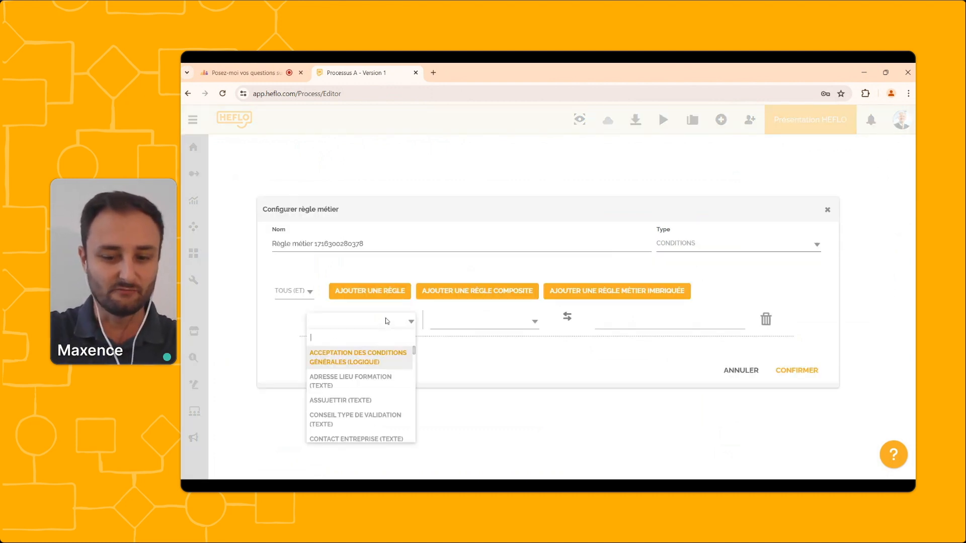
pyautogui.write('équipe')
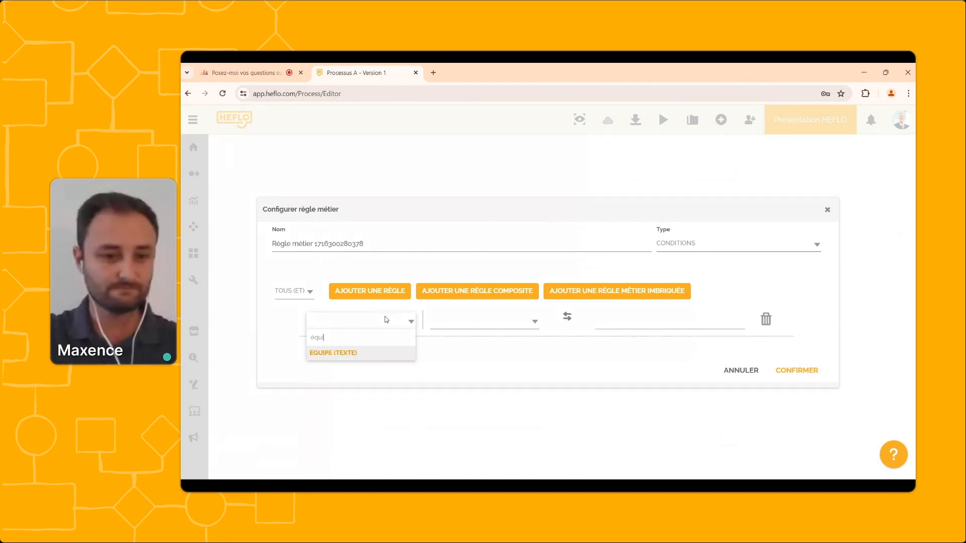
pyautogui.click(356, 352)
pyautogui.click(441, 320)
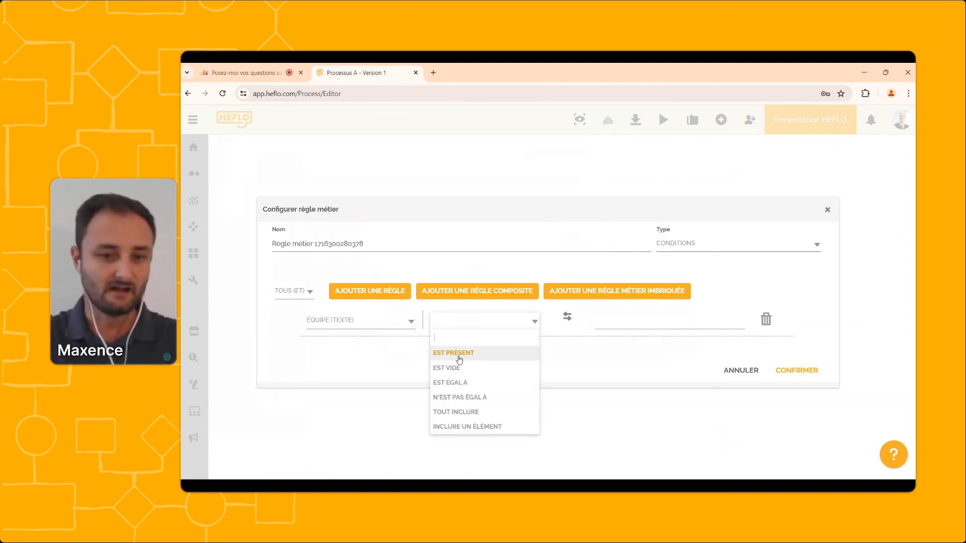
pyautogui.click(455, 381)
pyautogui.click(607, 324)
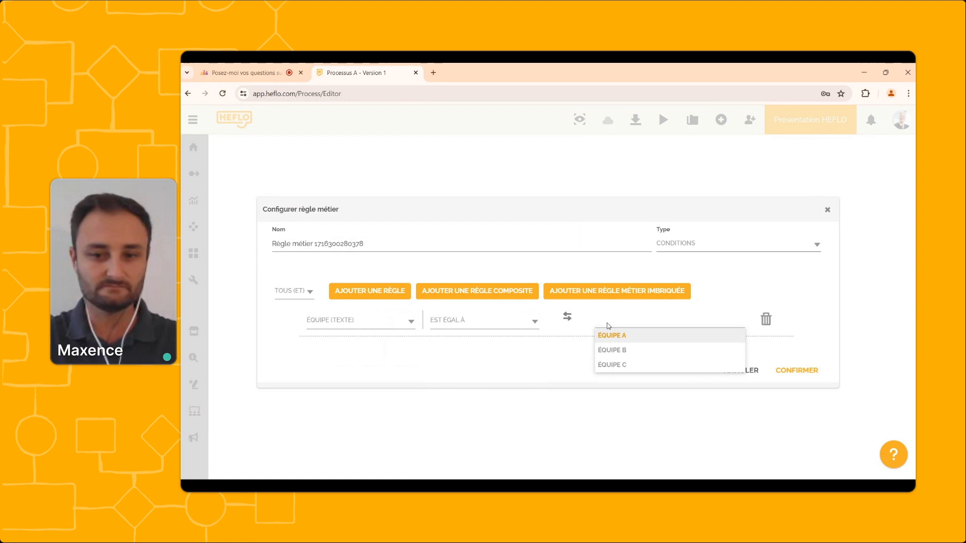
pyautogui.click(612, 349)
# Step: Add the condition Délai (texte) est égal à 60 to the Équipe B rule and save the rule
pyautogui.click(348, 295)
pyautogui.click(330, 337)
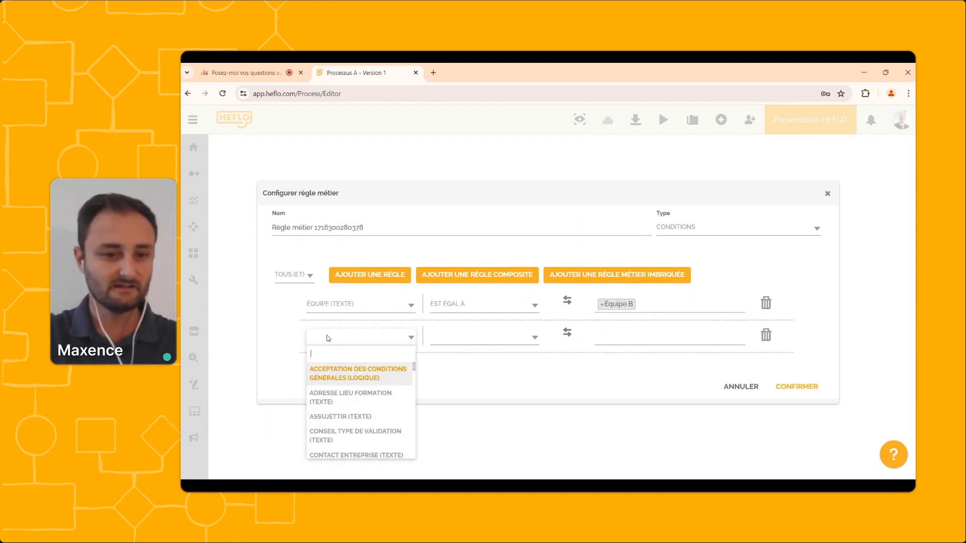
pyautogui.write('d')
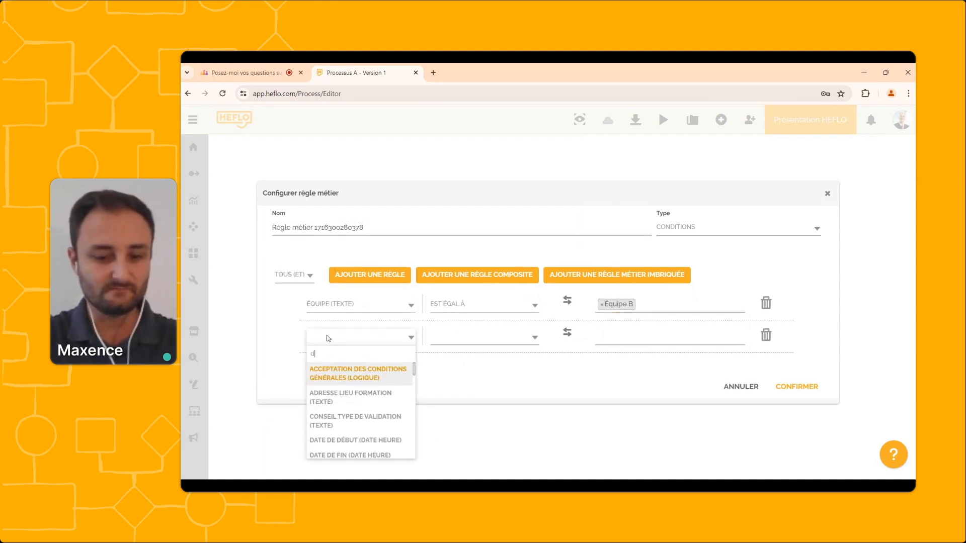
pyautogui.write("'l")
pyautogui.press('BackSpace')
pyautogui.press('BackSpace')
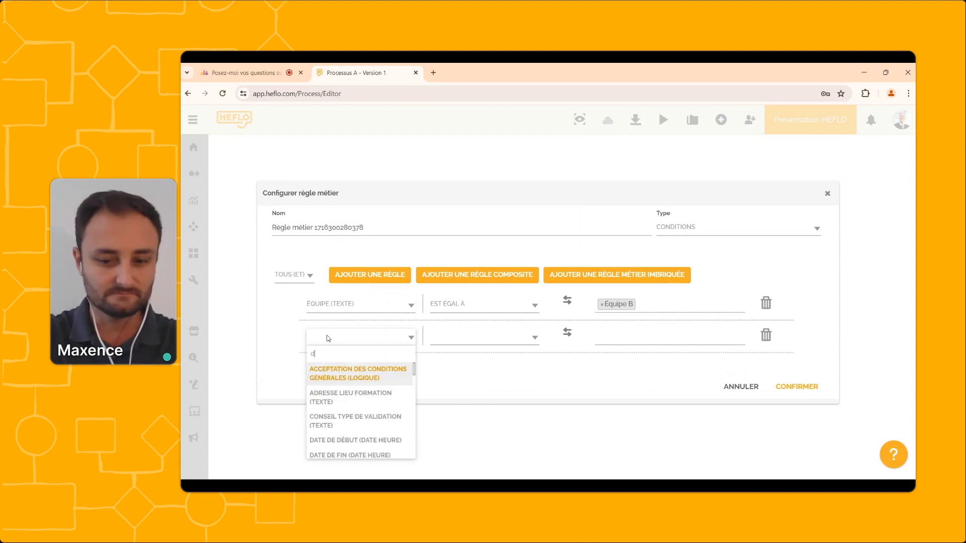
pyautogui.write('éla')
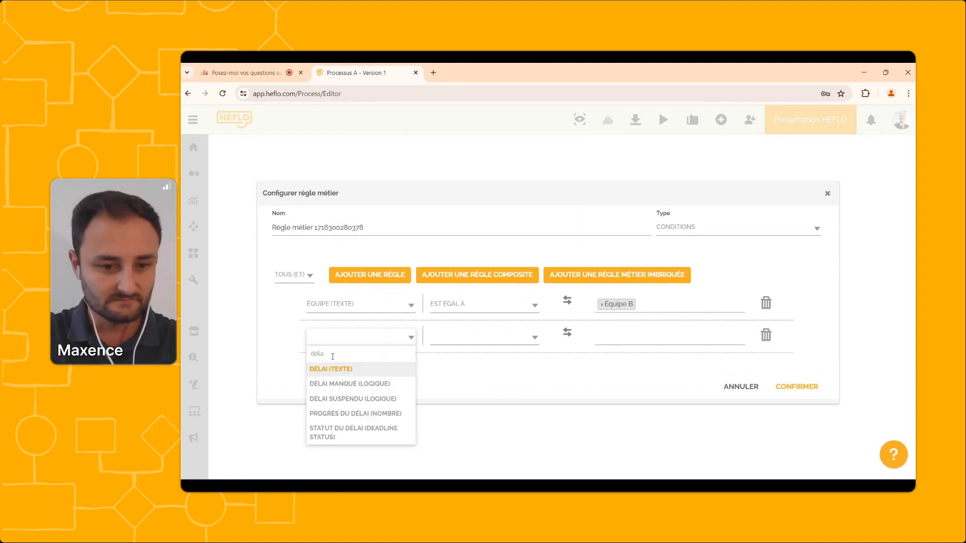
pyautogui.click(334, 371)
pyautogui.click(449, 337)
pyautogui.click(450, 399)
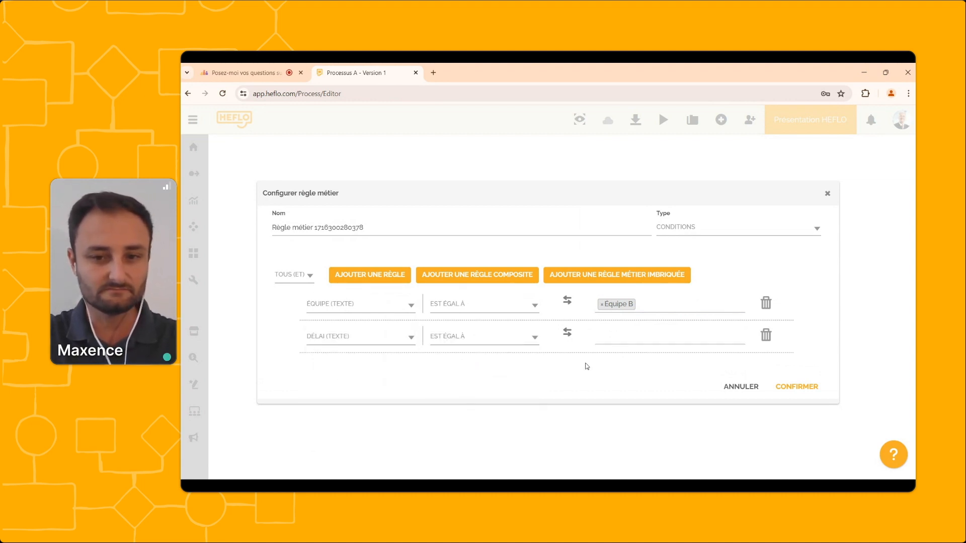
pyautogui.click(626, 341)
pyautogui.click(620, 368)
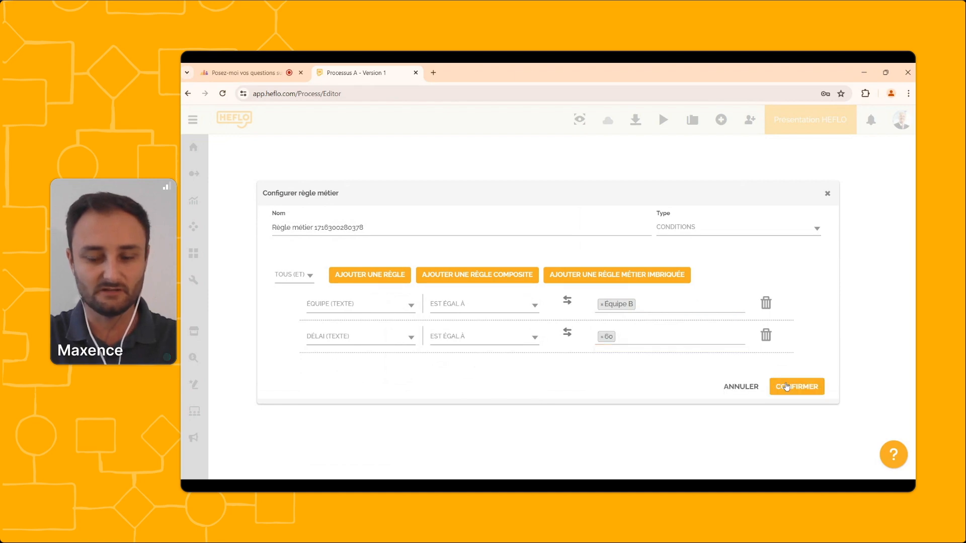
pyautogui.click(793, 387)
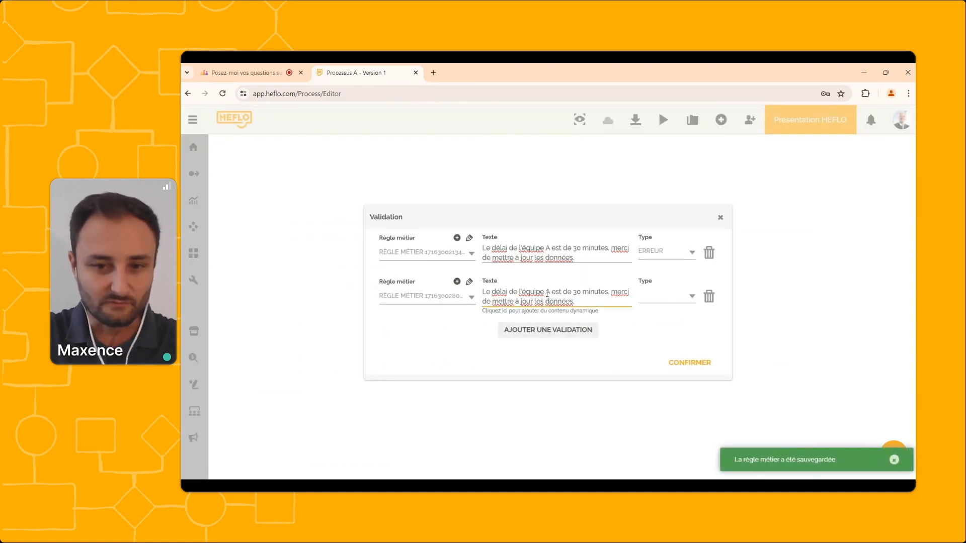
# Step: Change the second validation's text to équipe B and 60 minutes, set its type to Erreur and confirm the validations
pyautogui.click(548, 294)
pyautogui.press('BackSpace')
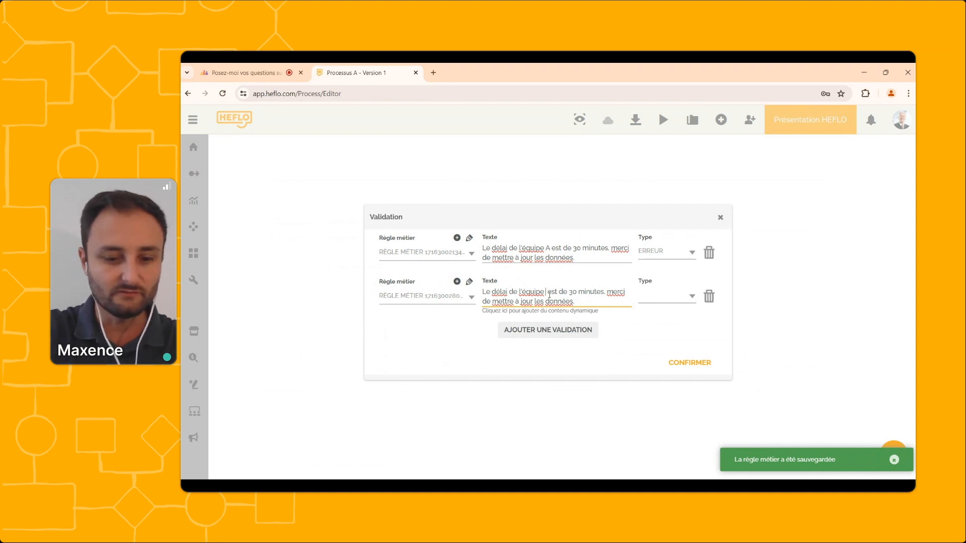
pyautogui.write('B')
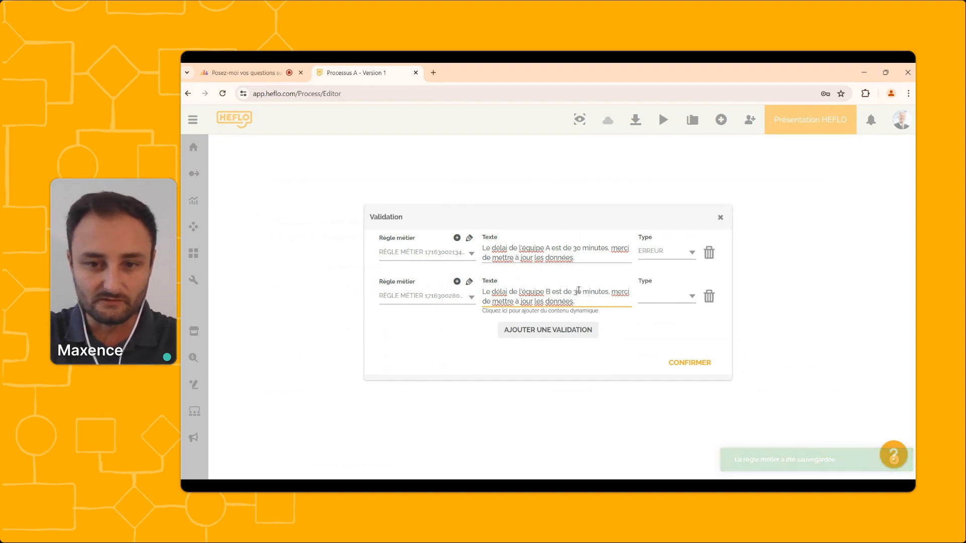
pyautogui.click(578, 292)
pyautogui.press('BackSpace')
pyautogui.write('6')
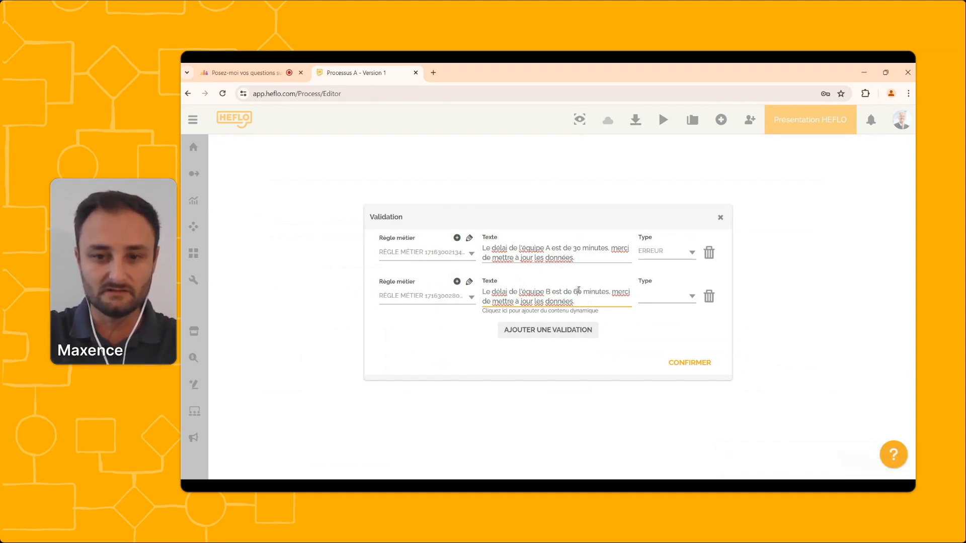
pyautogui.click(659, 296)
pyautogui.click(655, 308)
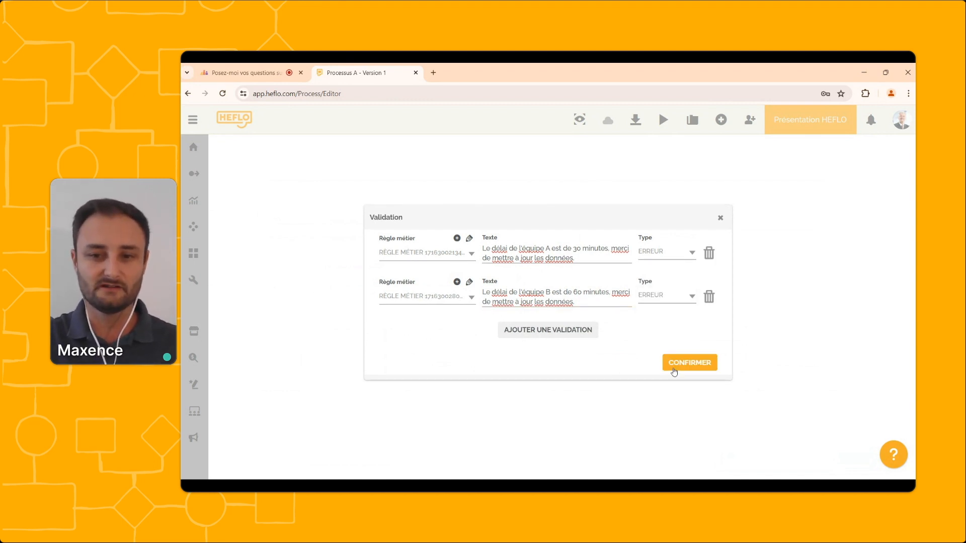
pyautogui.click(689, 363)
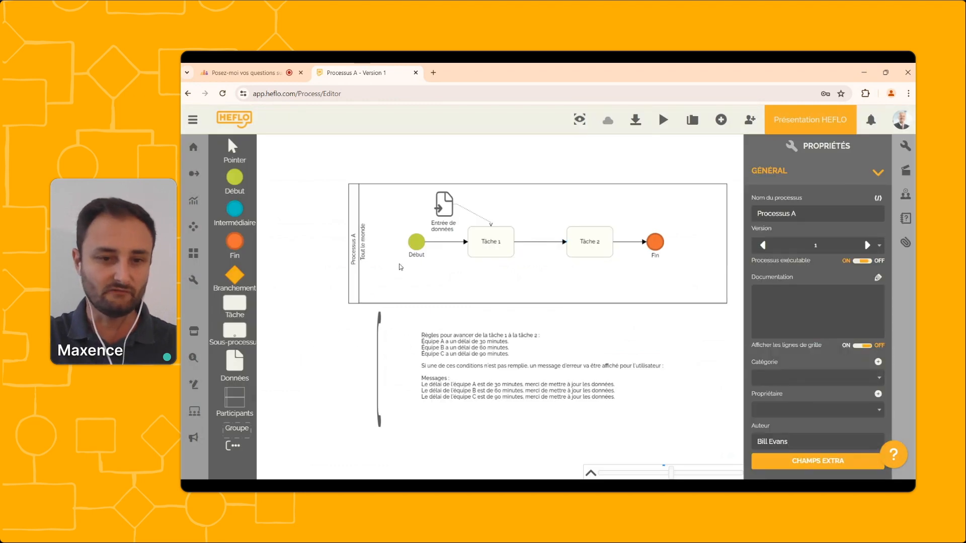
# Step: Test the process with an instance started from Début, setting Équipe to Équipe A and Délai to 30, advance it, and close the form
pyautogui.rightClick(419, 240)
pyautogui.moveTo(448, 262)
pyautogui.click(572, 260)
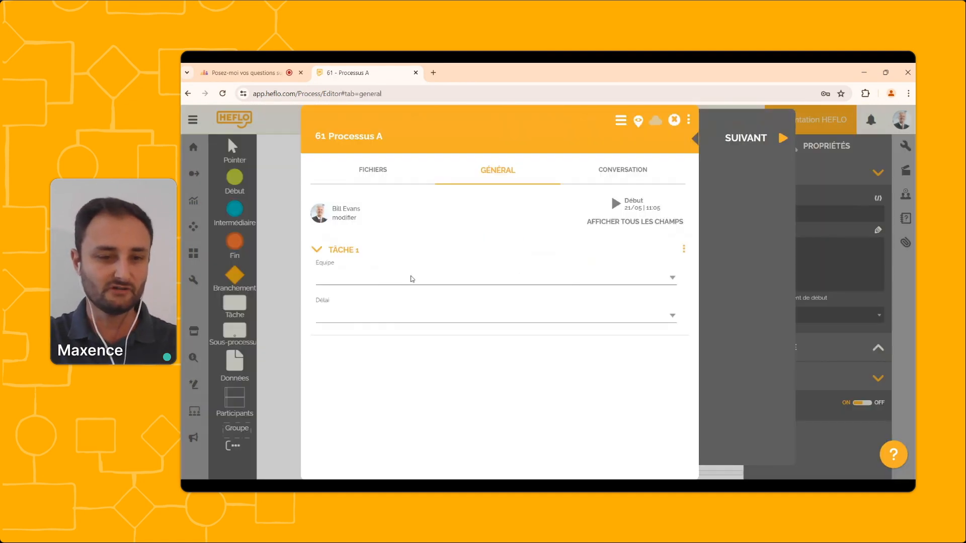
pyautogui.click(413, 279)
pyautogui.click(394, 304)
pyautogui.click(394, 314)
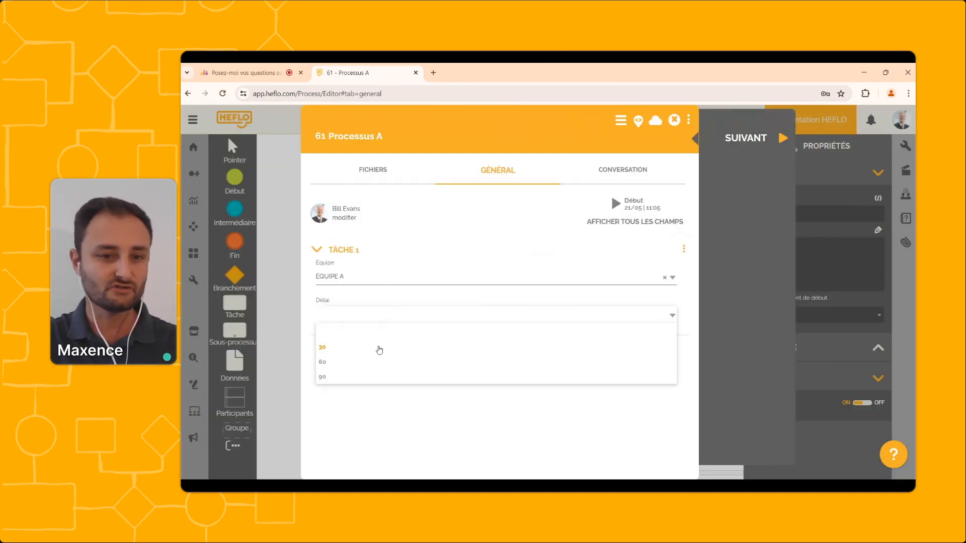
pyautogui.click(379, 349)
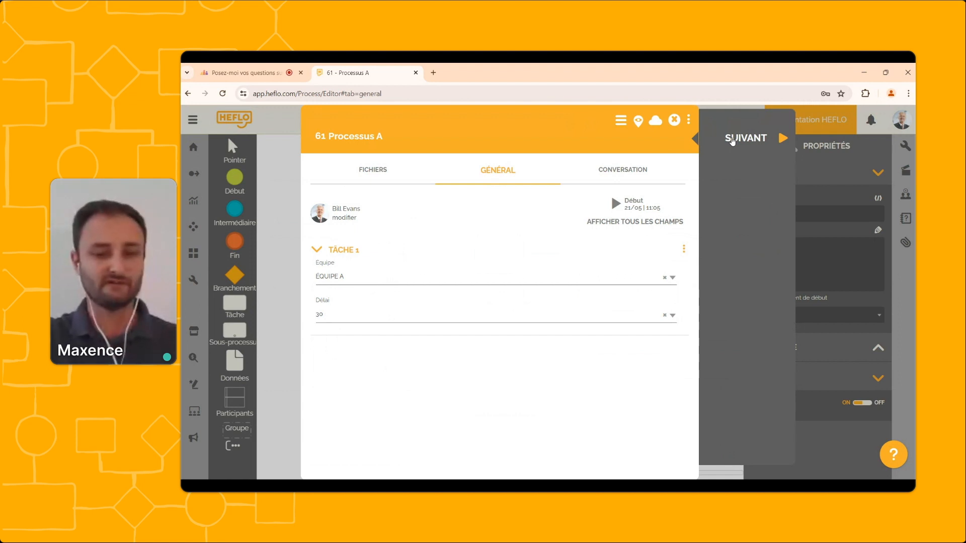
pyautogui.click(732, 140)
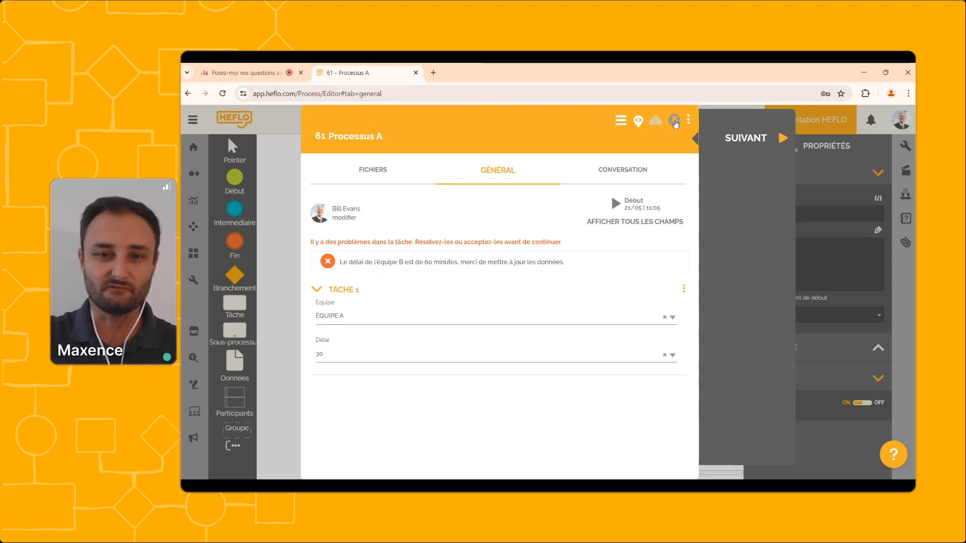
pyautogui.click(674, 121)
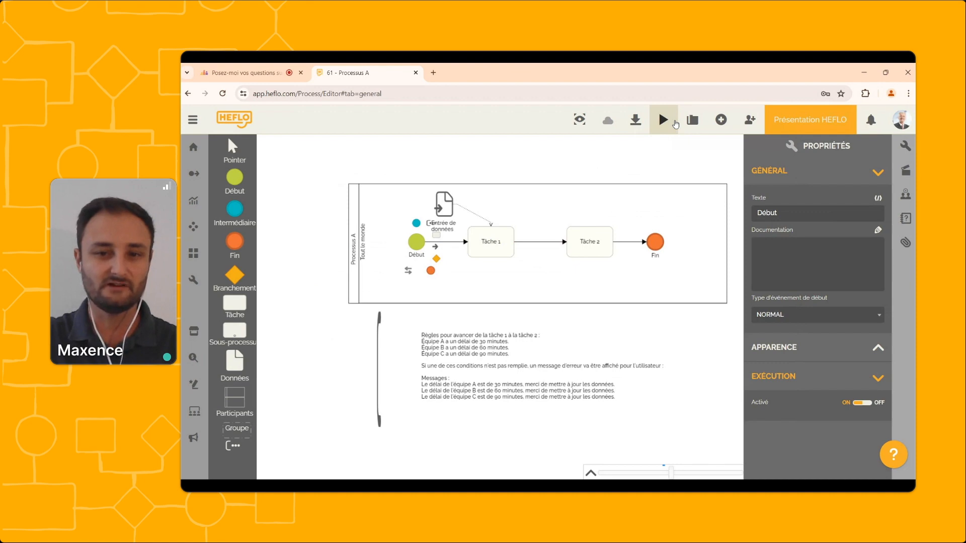
# Step: Delete the flow between Tâche 1 and Tâche 2 and draw a new flow connecting them
pyautogui.click(548, 241)
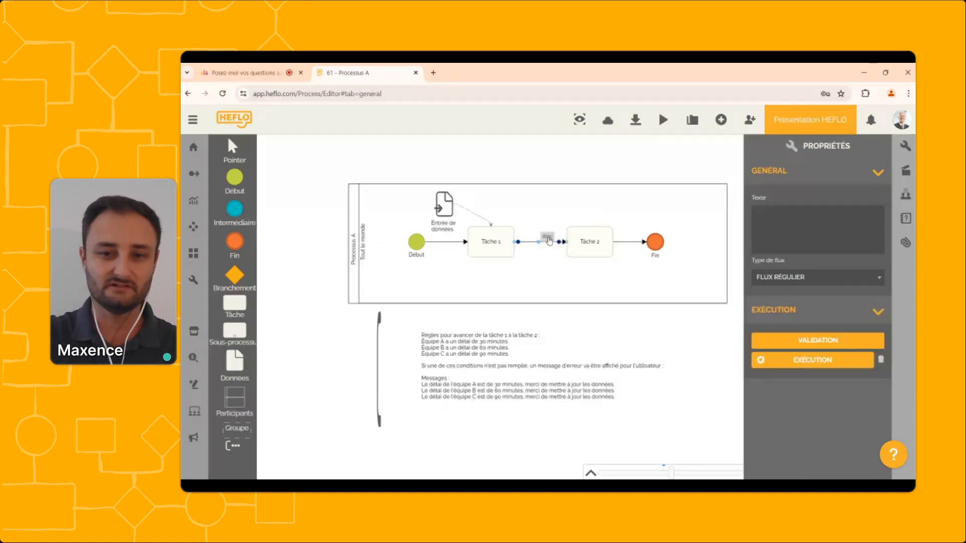
pyautogui.press('Delete')
pyautogui.click(504, 242)
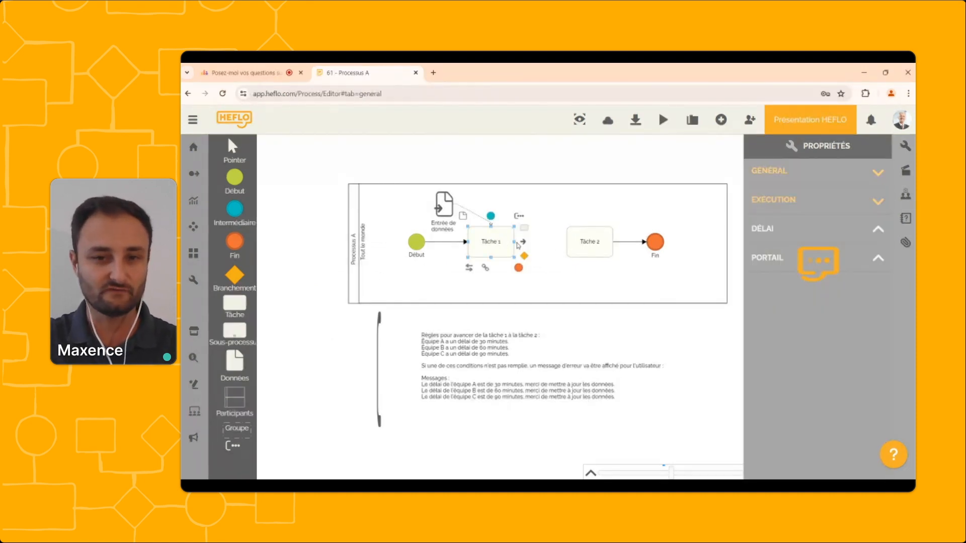
pyautogui.moveTo(525, 243); pyautogui.dragTo(589, 242)
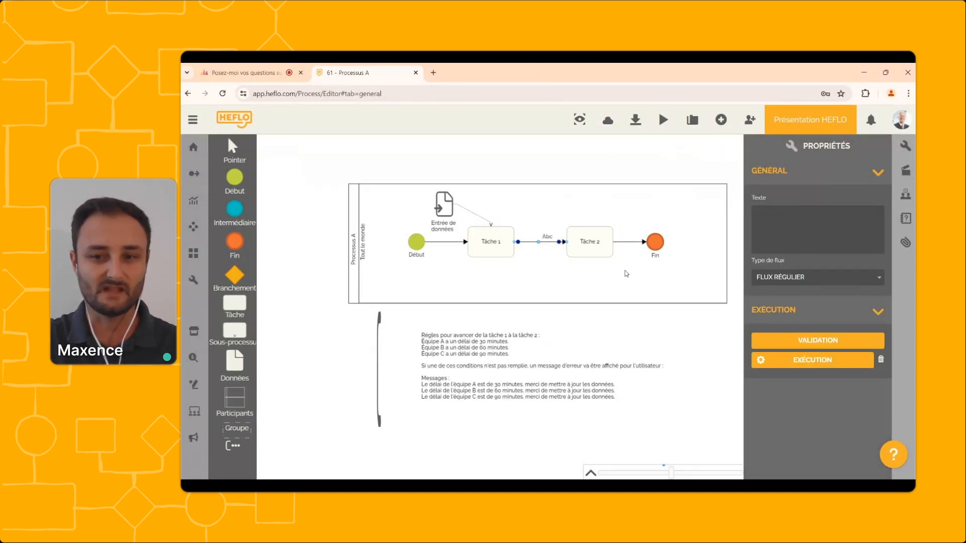
# Step: Open the validations of the new Tâche 1–Tâche 2 flow and create a business rule named Équipe A
pyautogui.click(846, 351)
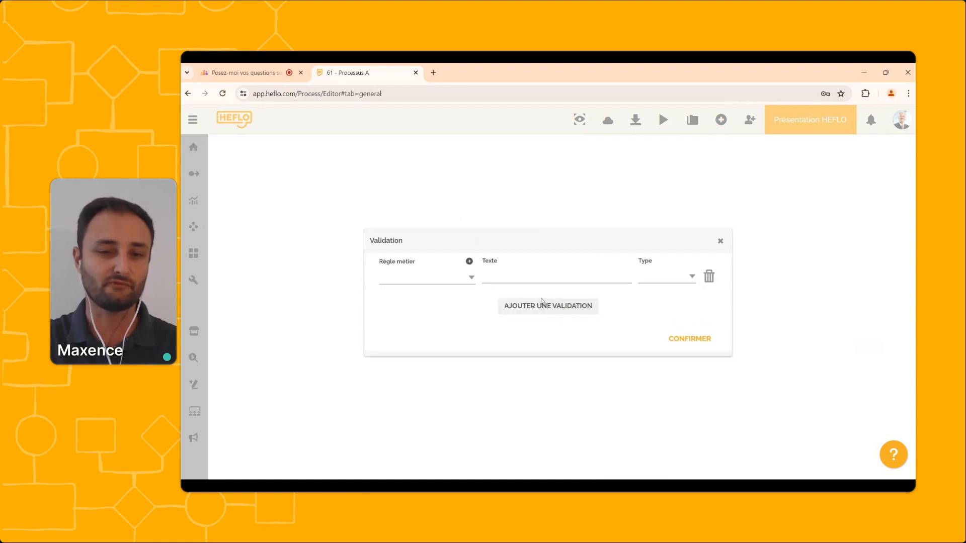
pyautogui.click(457, 278)
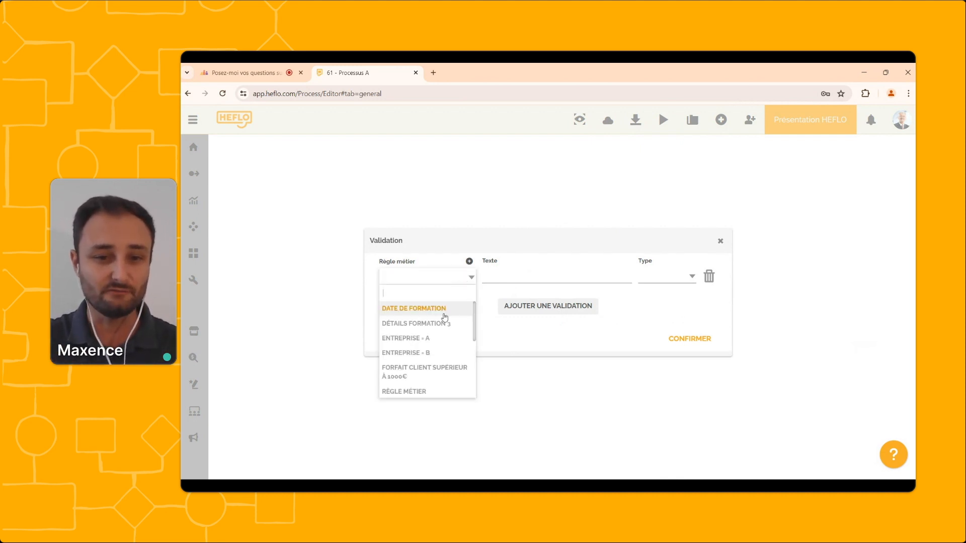
pyautogui.scroll(-5, 445, 317)
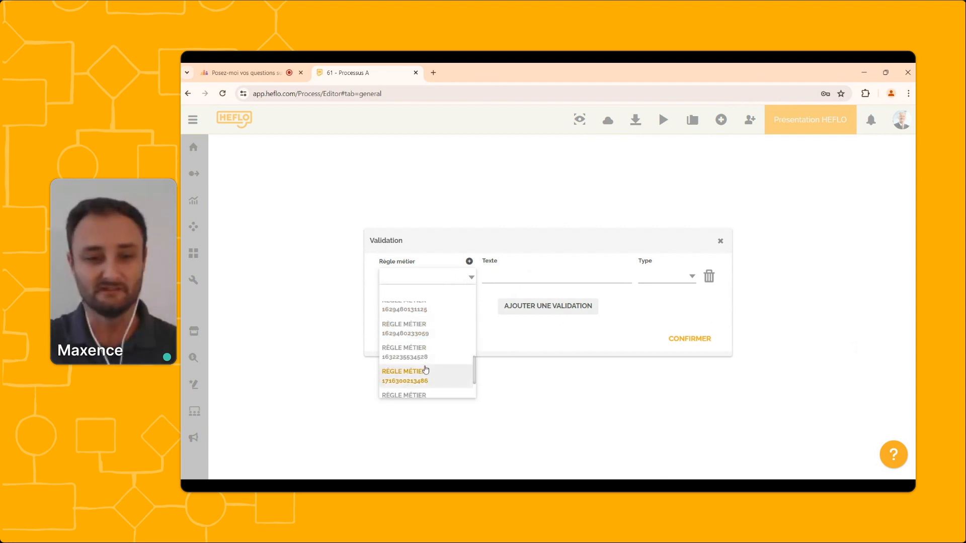
pyautogui.scroll(1, 418, 341)
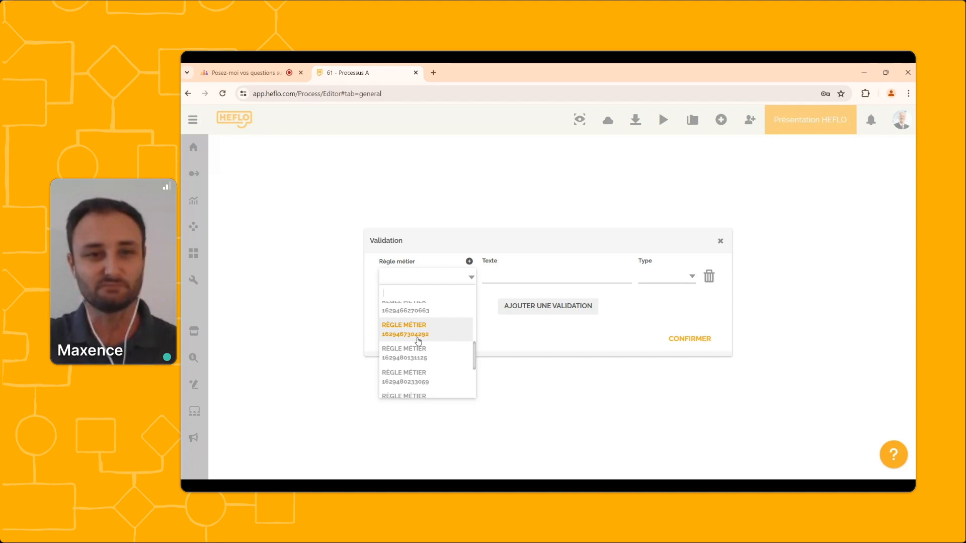
pyautogui.scroll(-5, 418, 342)
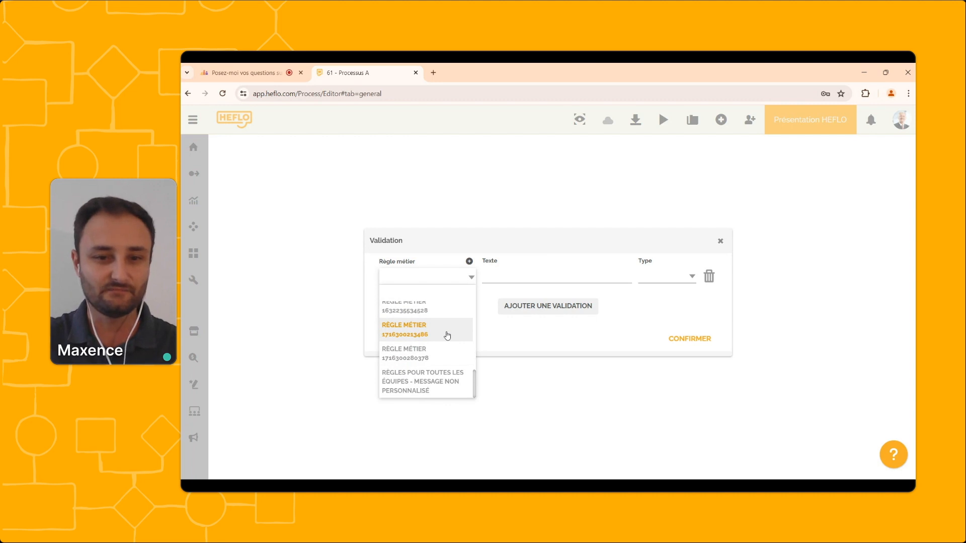
pyautogui.click(469, 261)
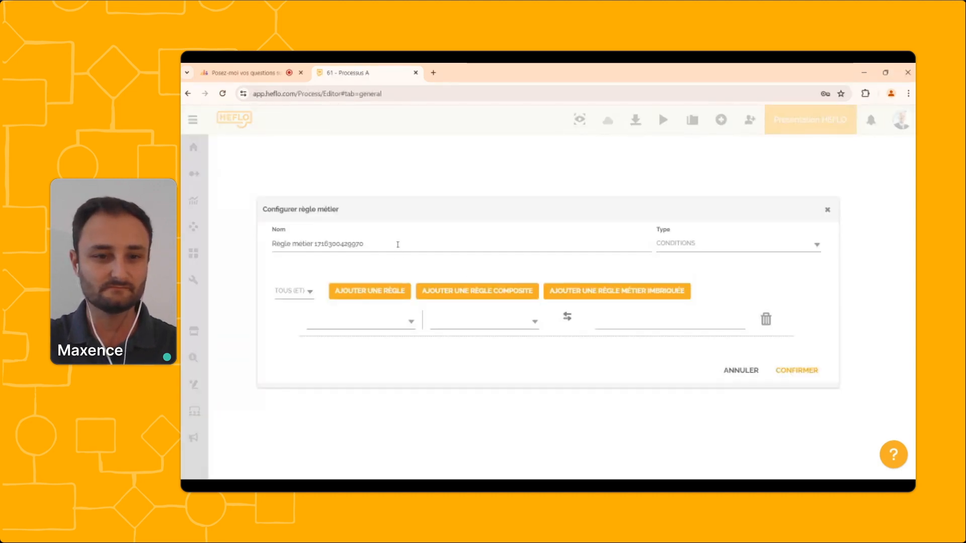
pyautogui.moveTo(398, 245); pyautogui.dragTo(272, 258)
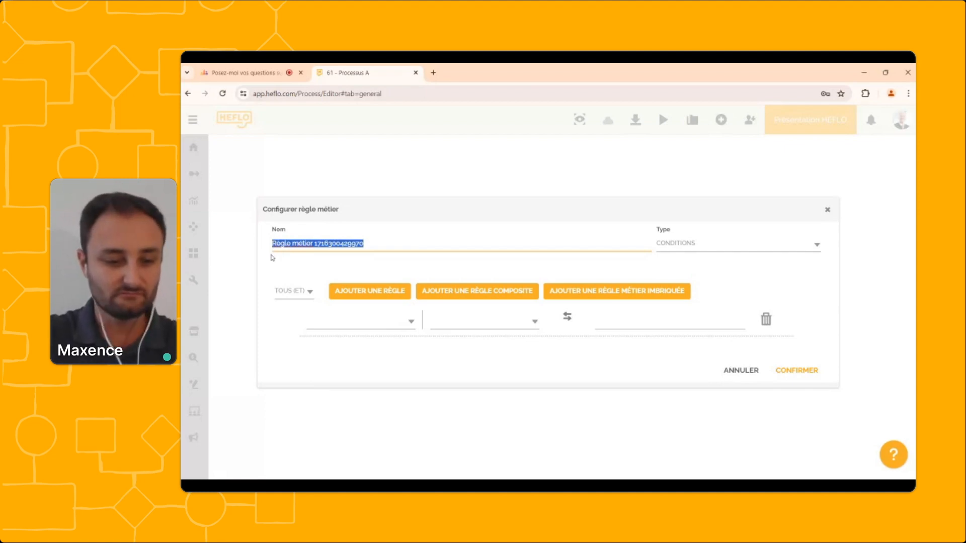
pyautogui.write('E')
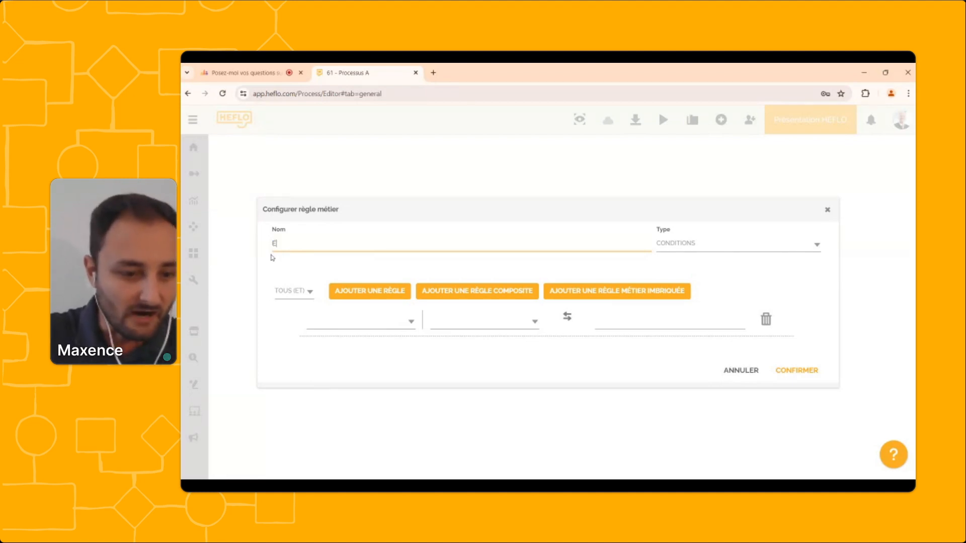
pyautogui.write('quipe A')
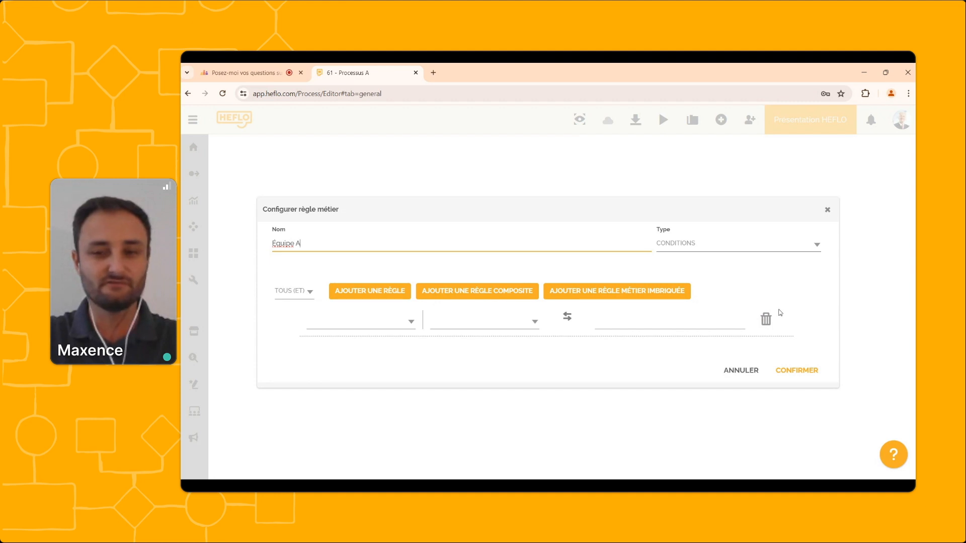
# Step: Replace the empty condition in the Équipe A rule with a composite rule
pyautogui.click(766, 319)
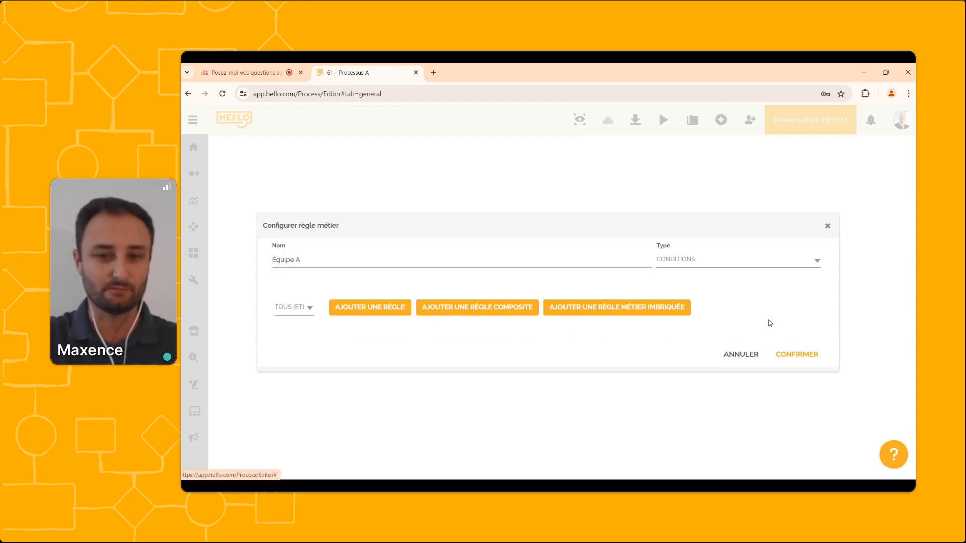
pyautogui.click(528, 314)
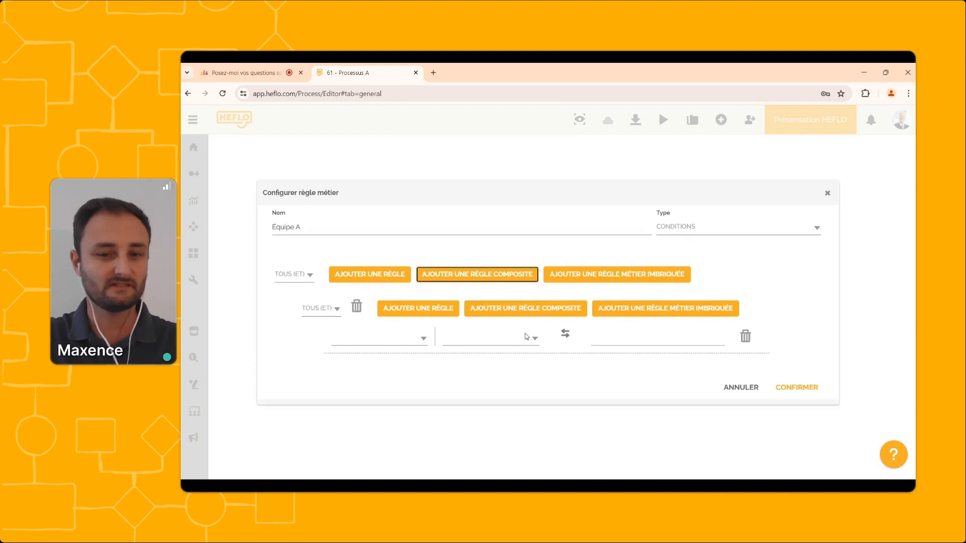
pyautogui.click(808, 319)
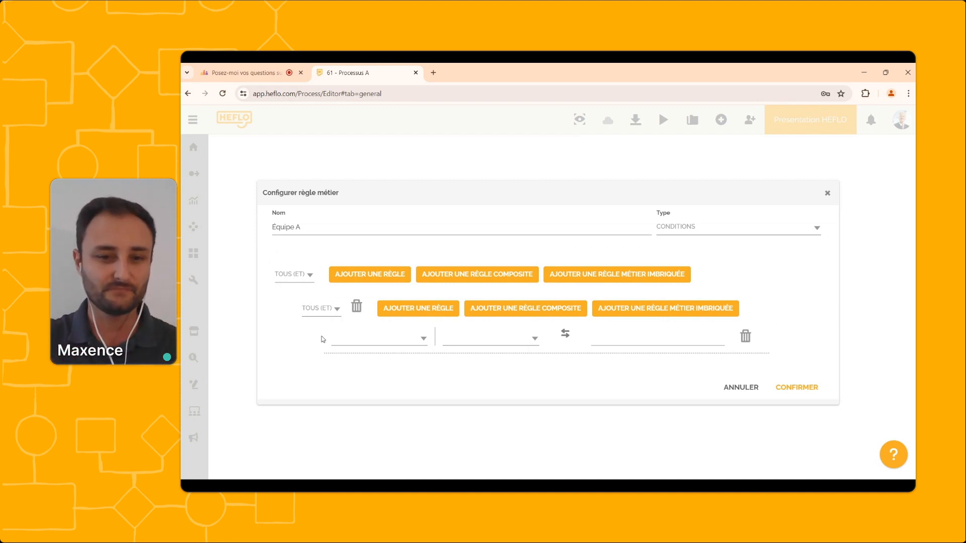
# Step: Set the composite rule's first condition to Équipe (texte) est égal à Équipe A
pyautogui.click(383, 342)
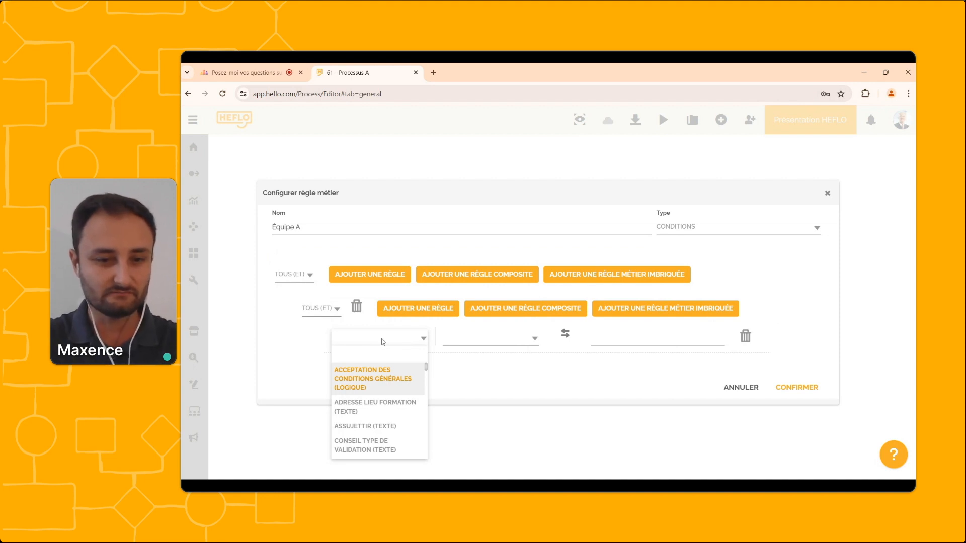
pyautogui.write('Equi')
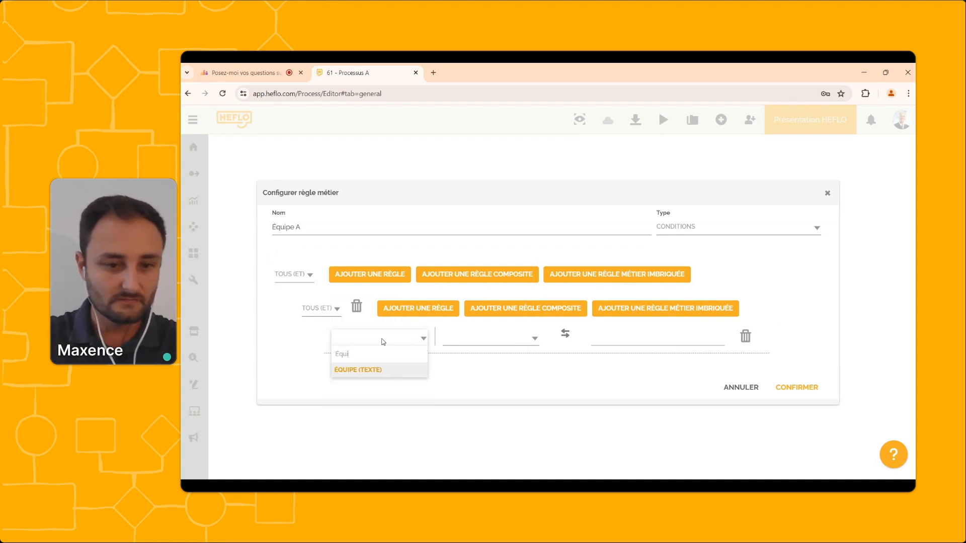
pyautogui.click(367, 370)
pyautogui.click(468, 338)
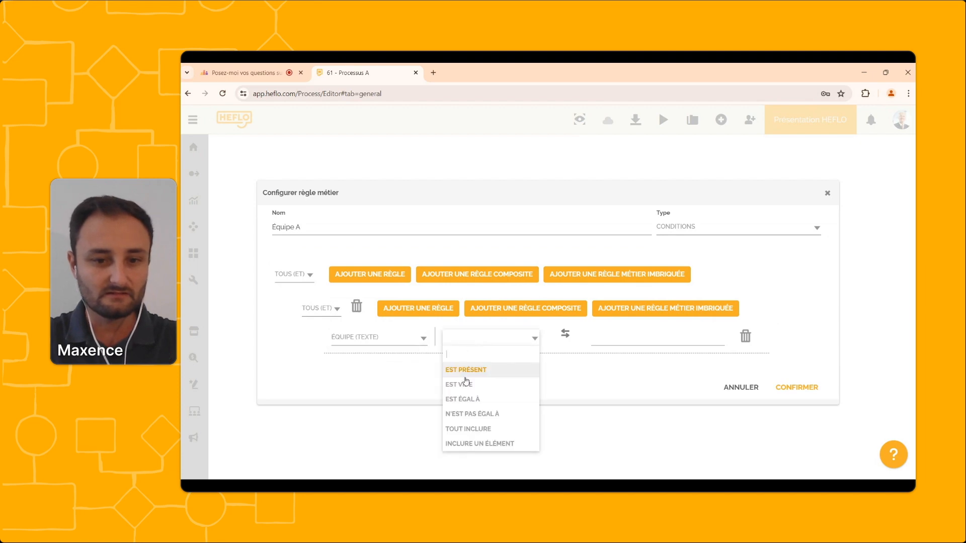
pyautogui.click(468, 399)
pyautogui.click(606, 338)
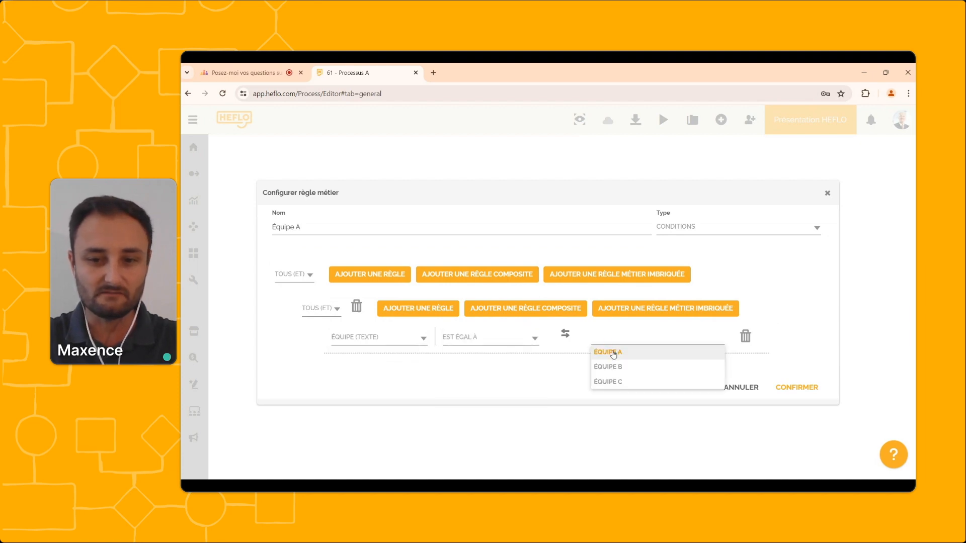
pyautogui.click(613, 354)
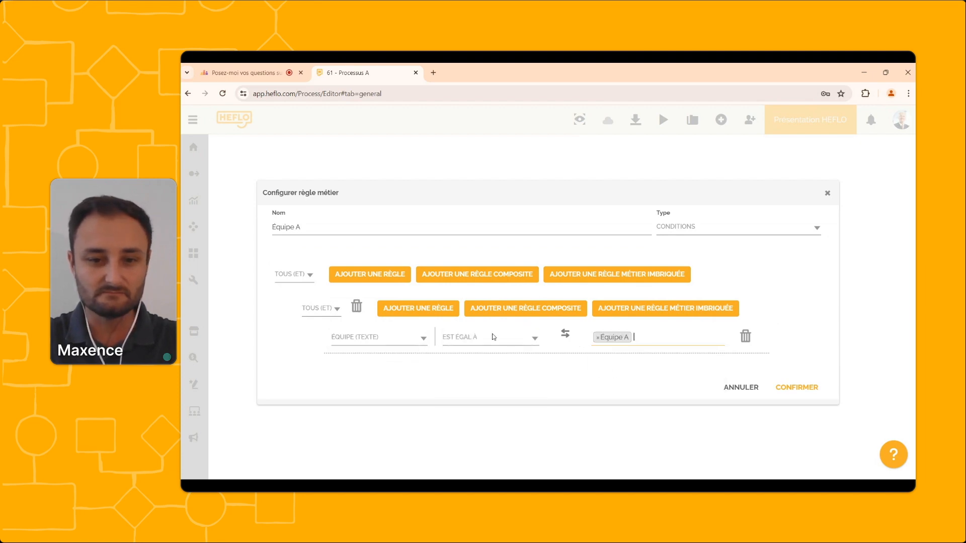
# Step: Add a second condition, Délai (texte) est égal à 30, to the composite rule
pyautogui.click(441, 315)
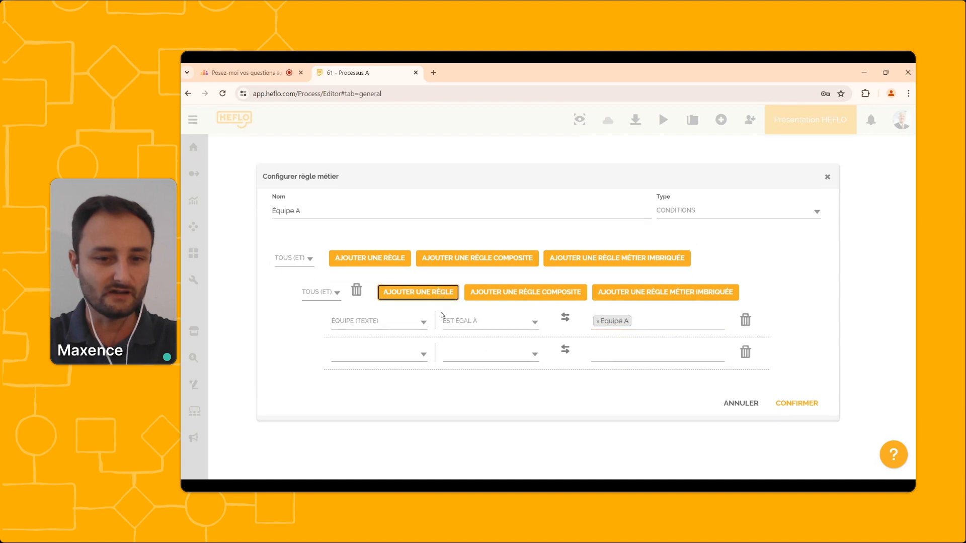
pyautogui.click(388, 350)
pyautogui.write('déla')
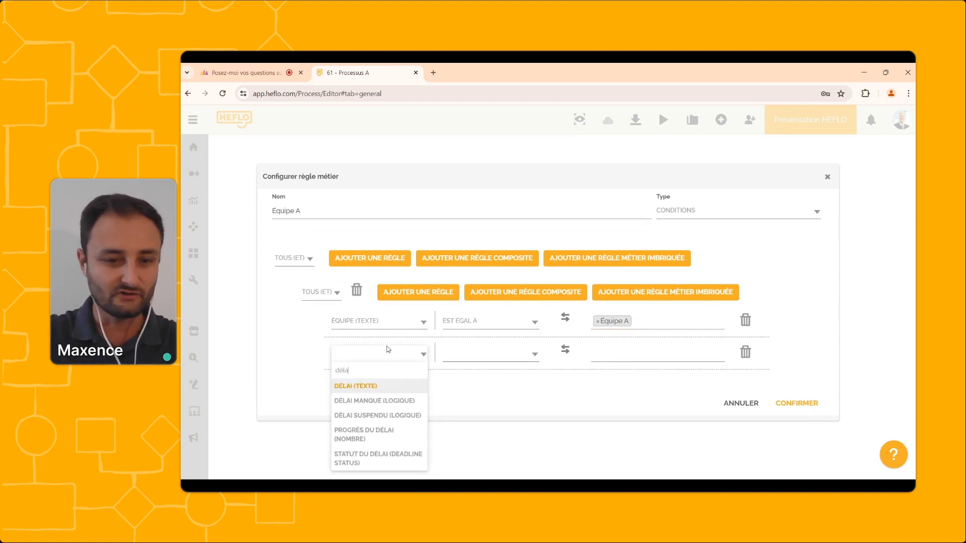
pyautogui.click(394, 386)
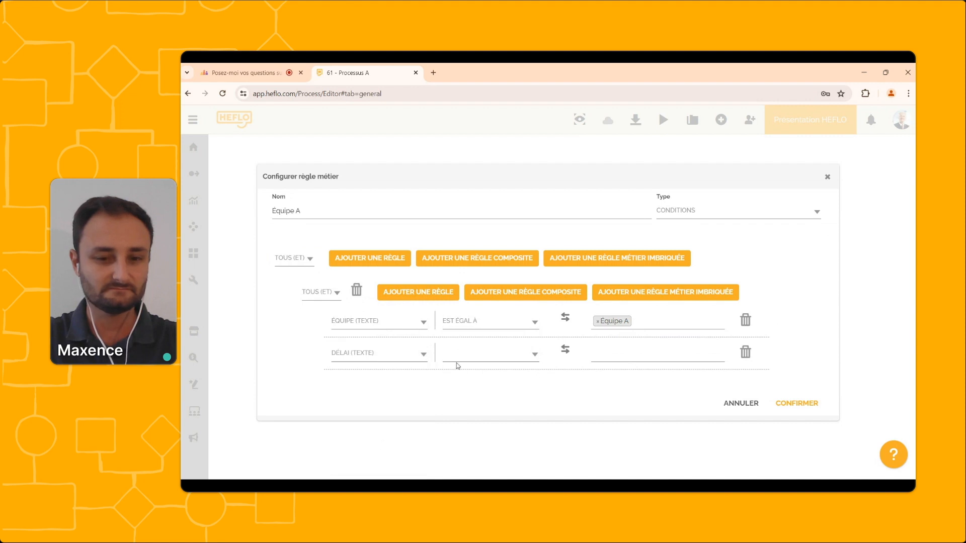
pyautogui.click(457, 362)
pyautogui.click(466, 415)
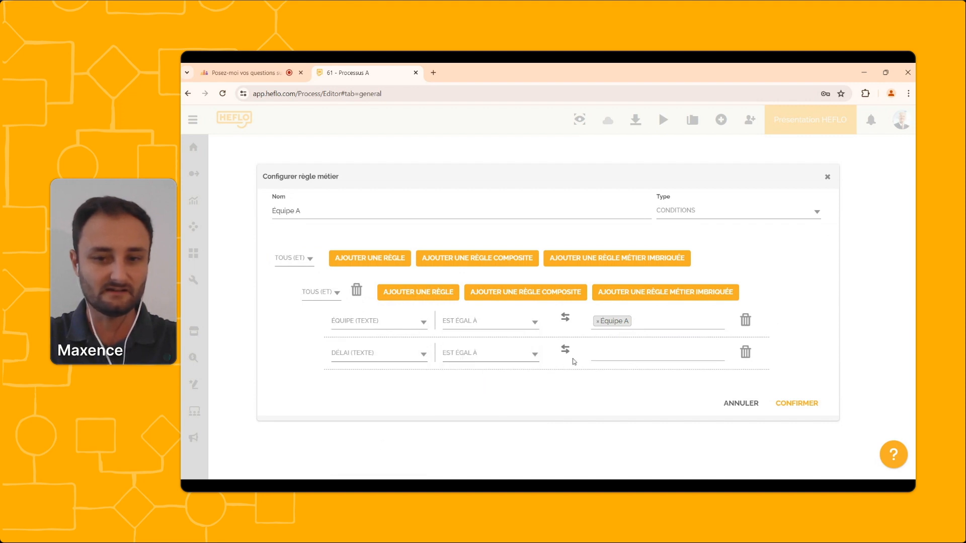
pyautogui.click(607, 358)
pyautogui.click(604, 373)
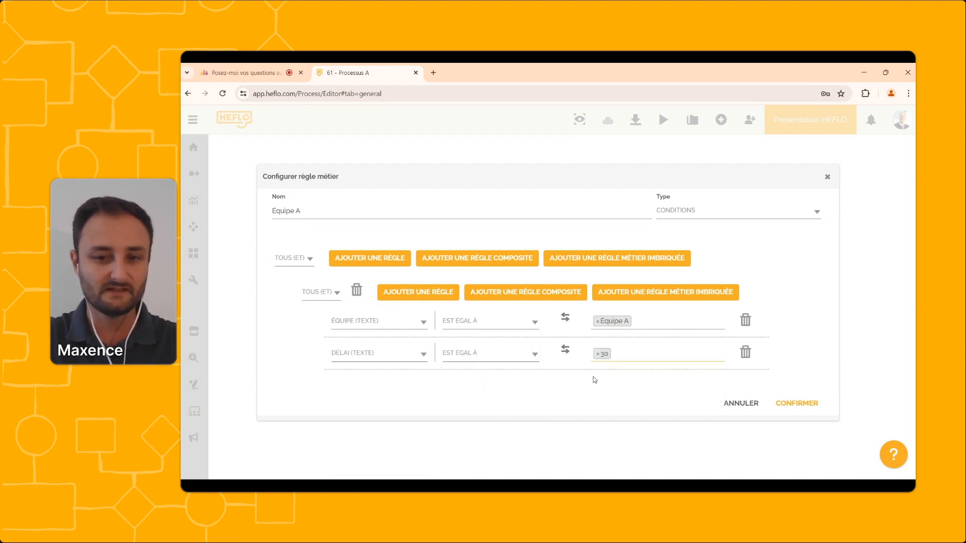
# Step: Add a second composite rule to the Équipe A rule with the condition Équipe (texte) est égal à Équipe B
pyautogui.click(498, 263)
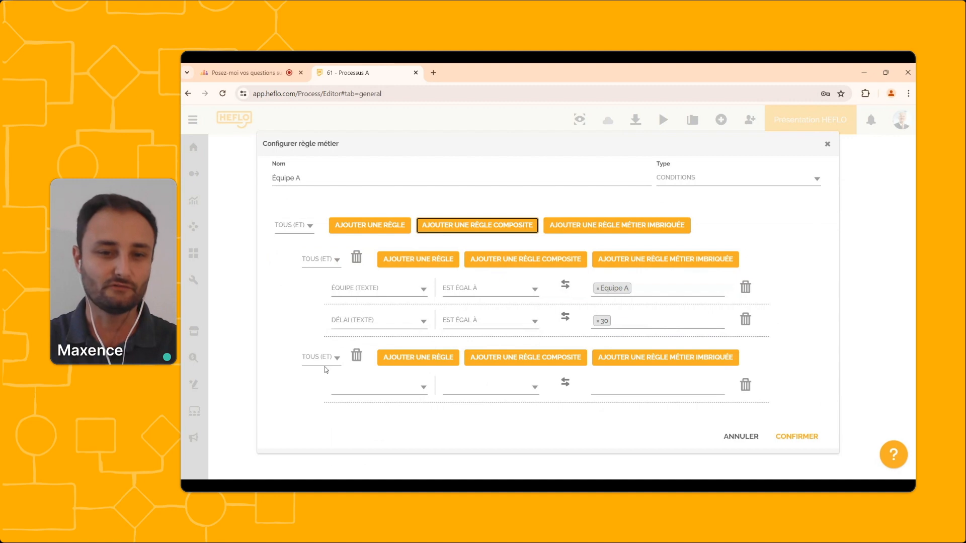
pyautogui.click(383, 390)
pyautogui.write('équi')
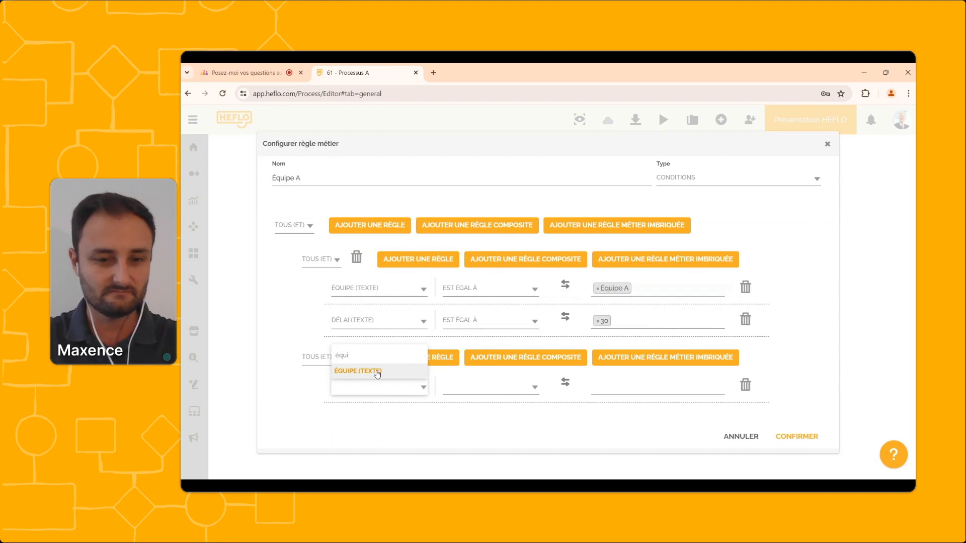
pyautogui.click(377, 373)
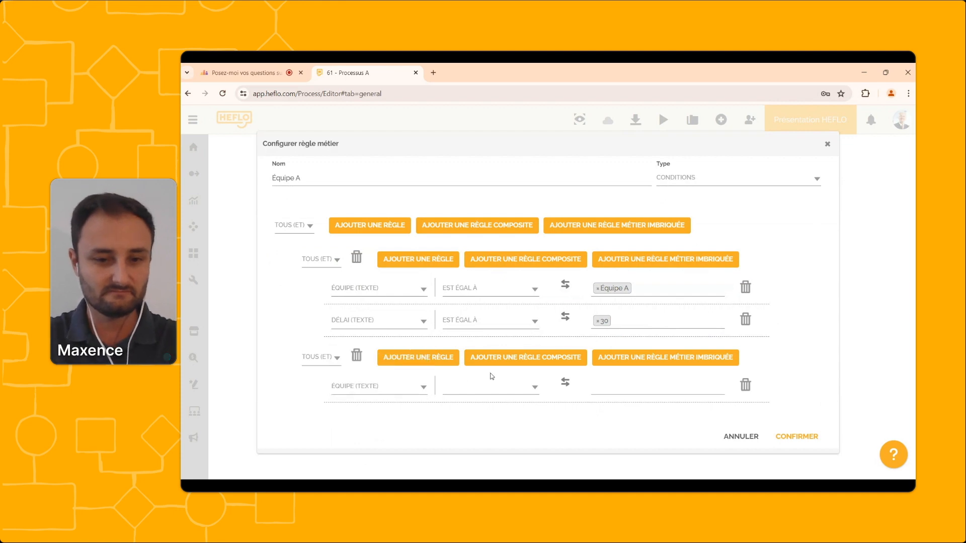
pyautogui.click(486, 387)
pyautogui.click(485, 331)
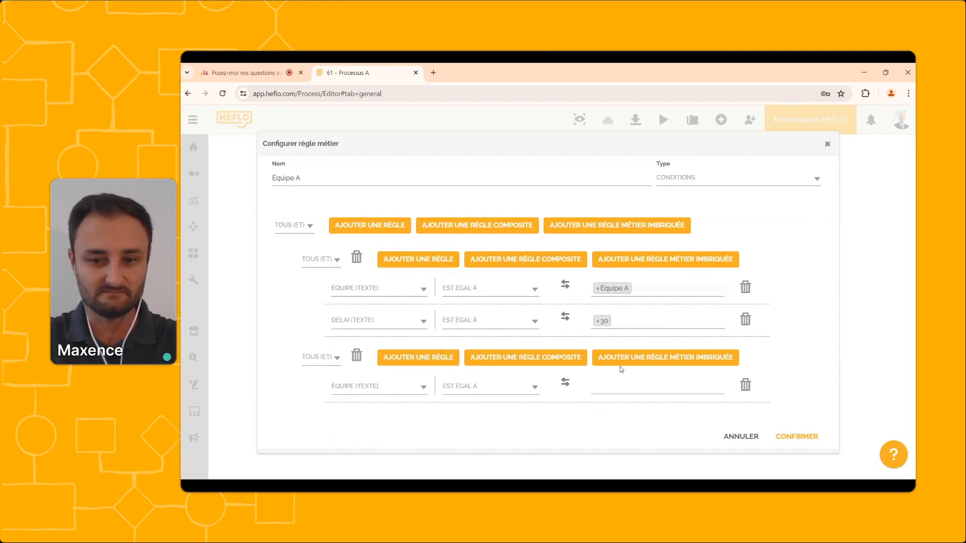
pyautogui.click(617, 387)
pyautogui.click(603, 412)
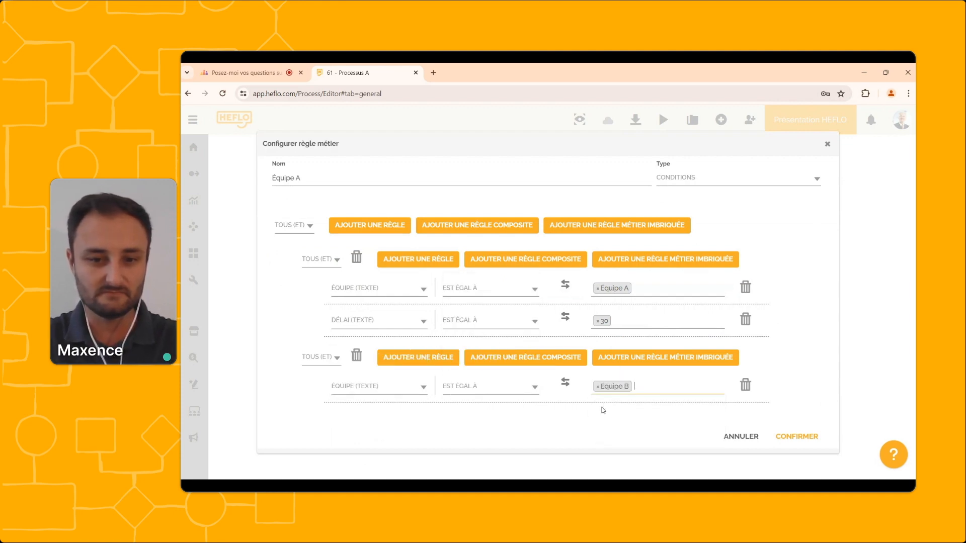
# Step: Add the condition Équipe (texte) est égal à Équipe C to the second composite rule
pyautogui.click(402, 358)
pyautogui.click(384, 404)
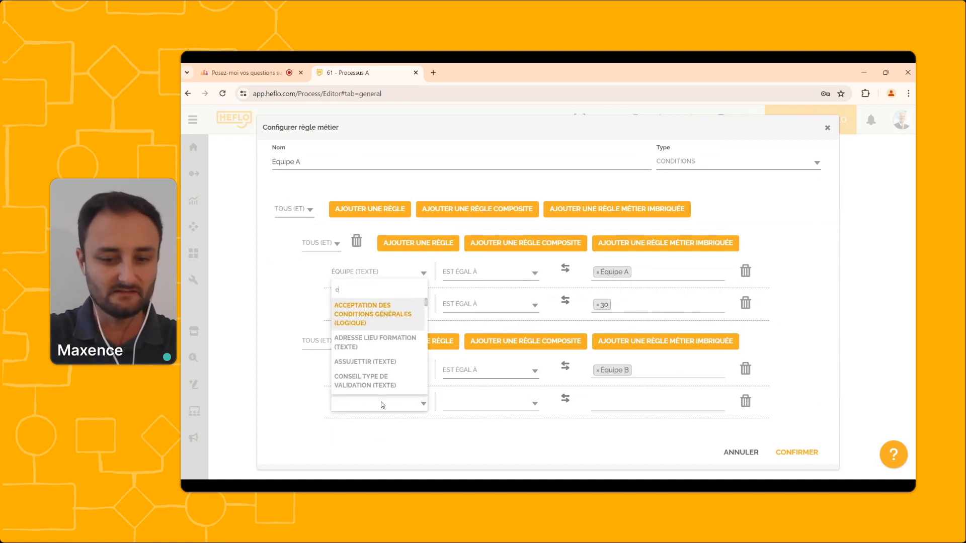
pyautogui.write('équ')
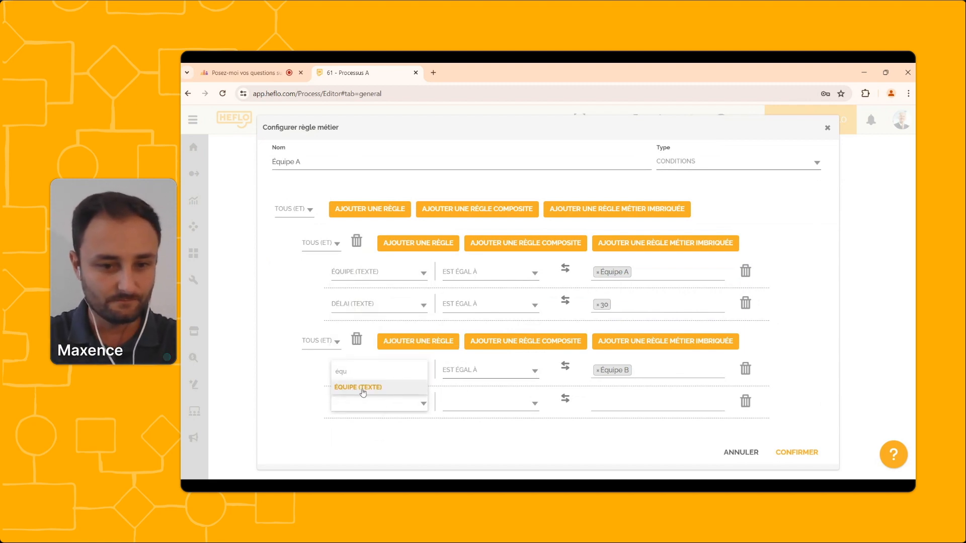
pyautogui.click(361, 389)
pyautogui.click(468, 404)
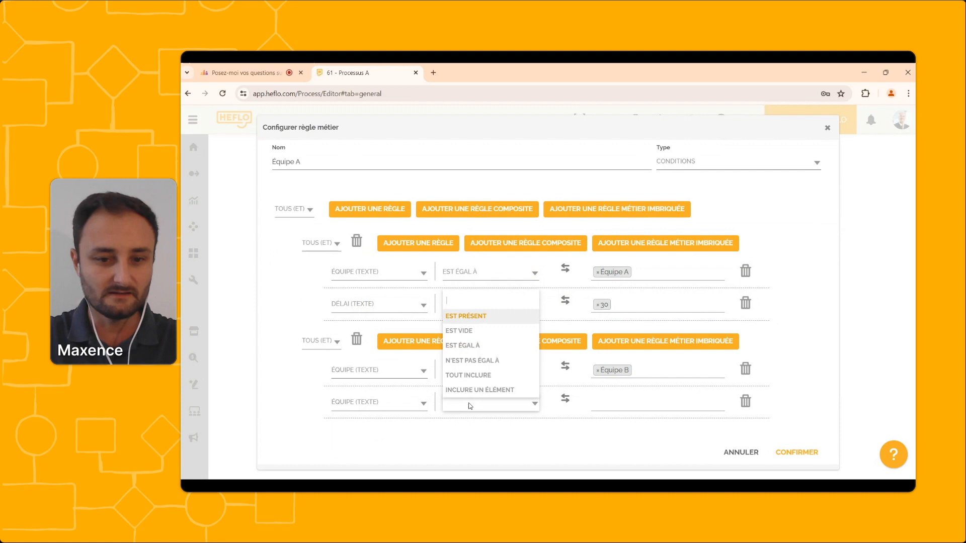
pyautogui.click(469, 346)
pyautogui.click(670, 404)
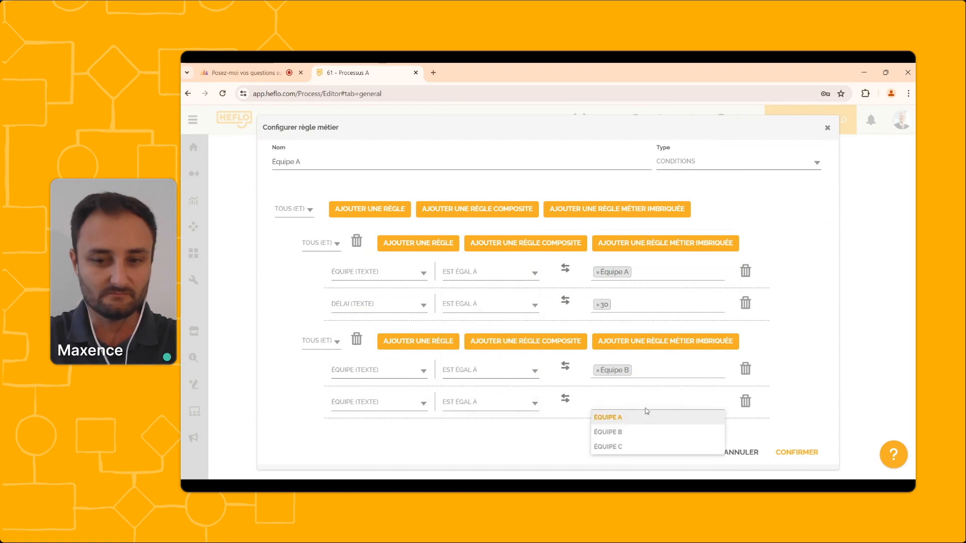
pyautogui.click(624, 449)
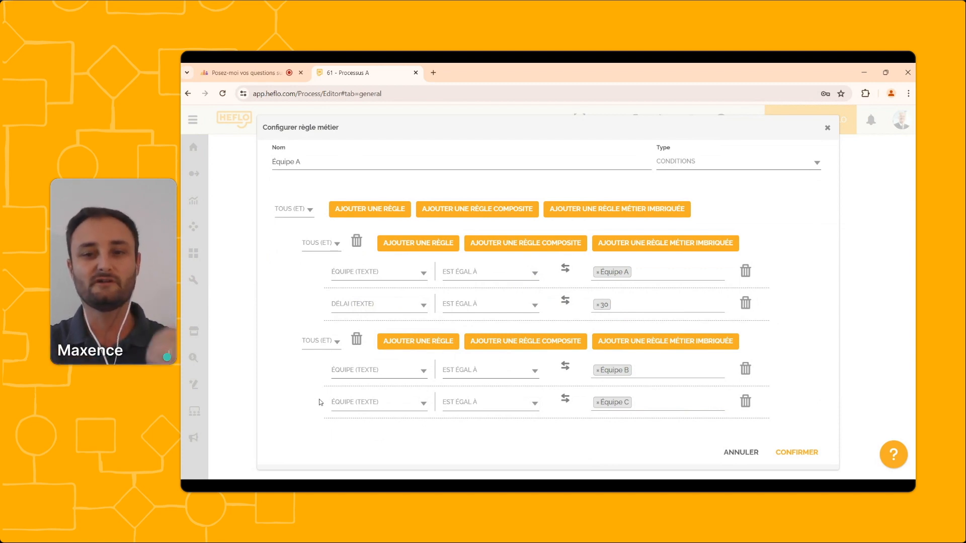
# Step: Set the operators of the overall rule and the second composite rule to N'importe quel (OU) and save the business rule
pyautogui.click(309, 209)
pyautogui.click(294, 260)
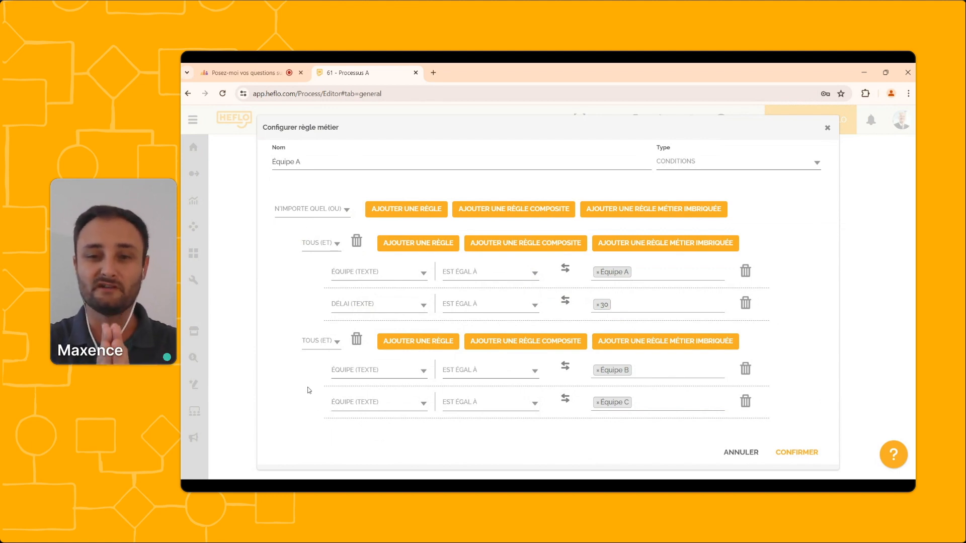
pyautogui.click(327, 345)
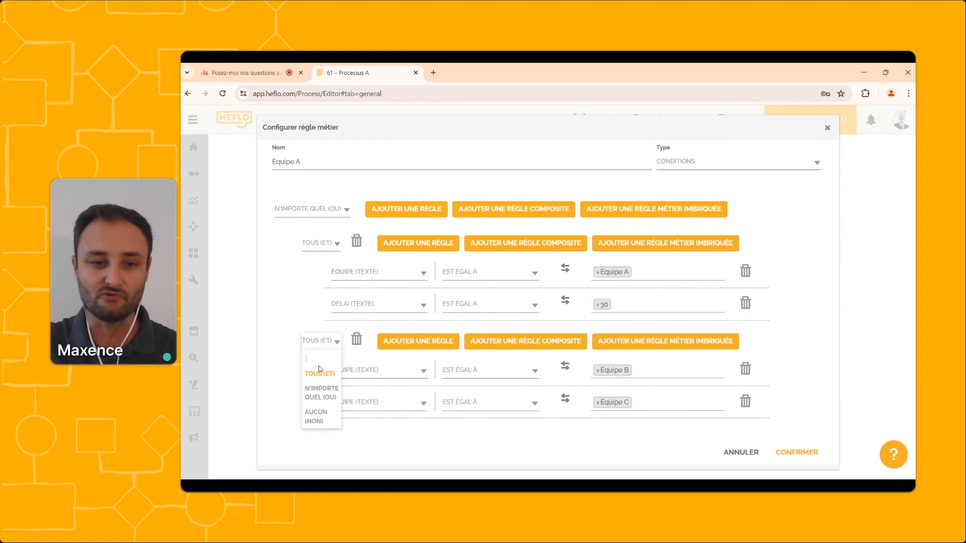
pyautogui.click(320, 394)
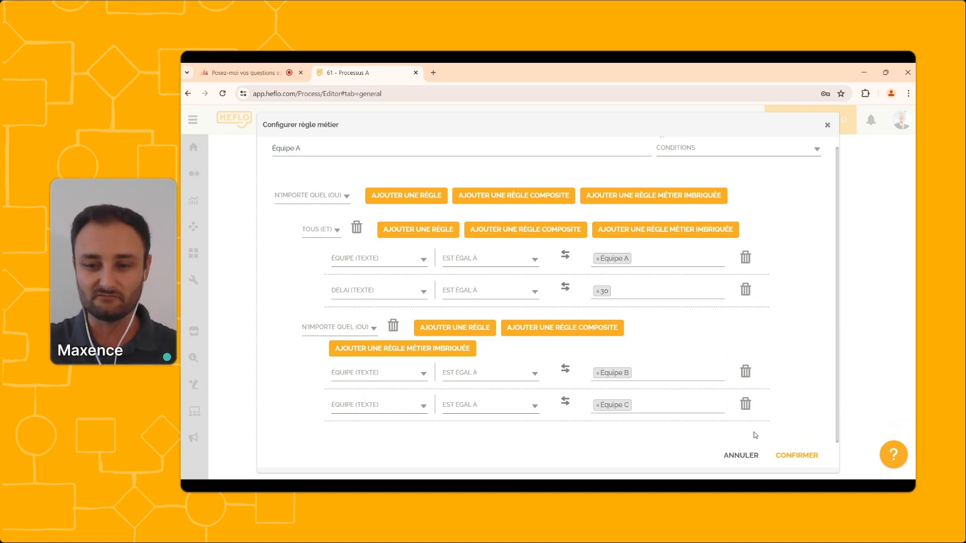
pyautogui.click(793, 453)
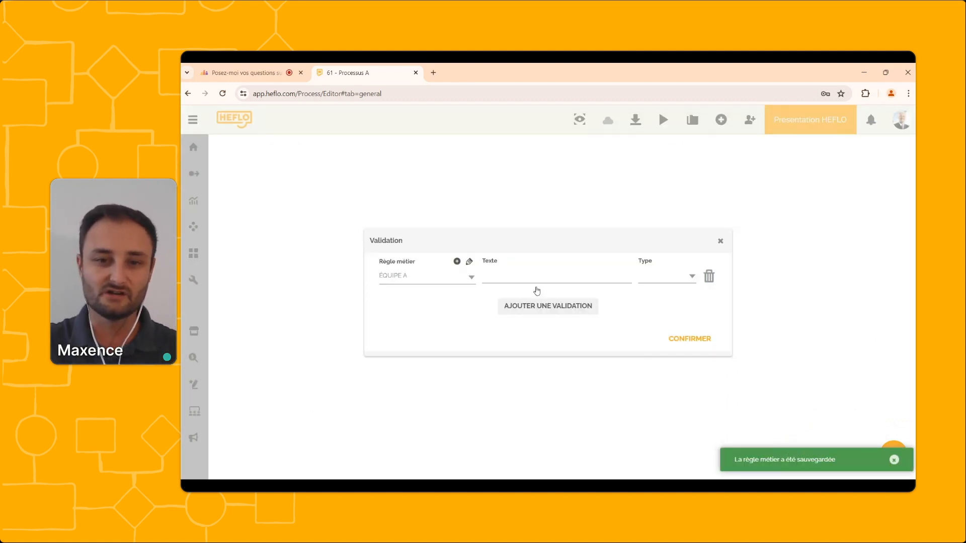
# Step: Give the Équipe A validation the text "Le délai de l'équipe A est de 30 minutes, merci de mettre à jour les données." and type Erreur
pyautogui.click(529, 276)
pyautogui.write("Le délai de l'équipe A est de 30 minutes, merci de mettre à jour les données")
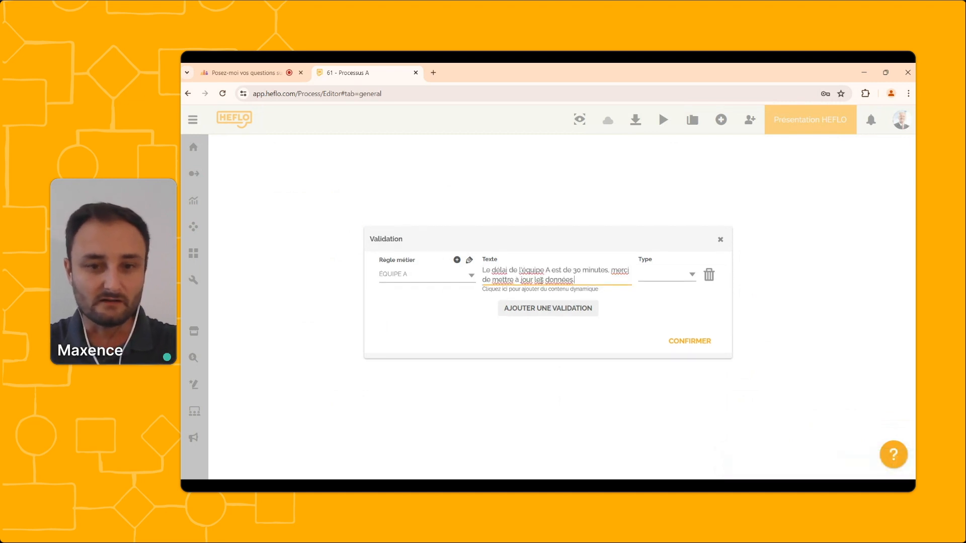
pyautogui.click(646, 276)
pyautogui.click(654, 289)
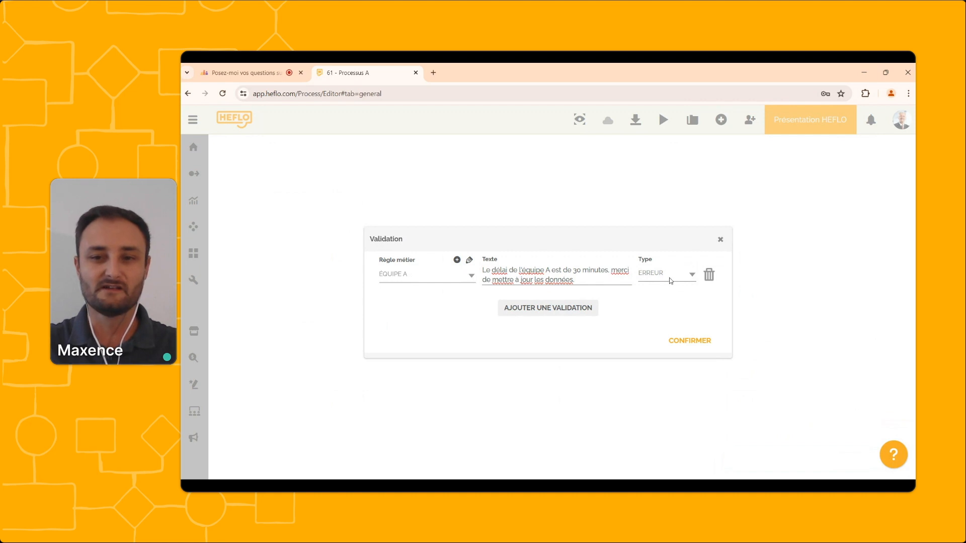
pyautogui.click(671, 280)
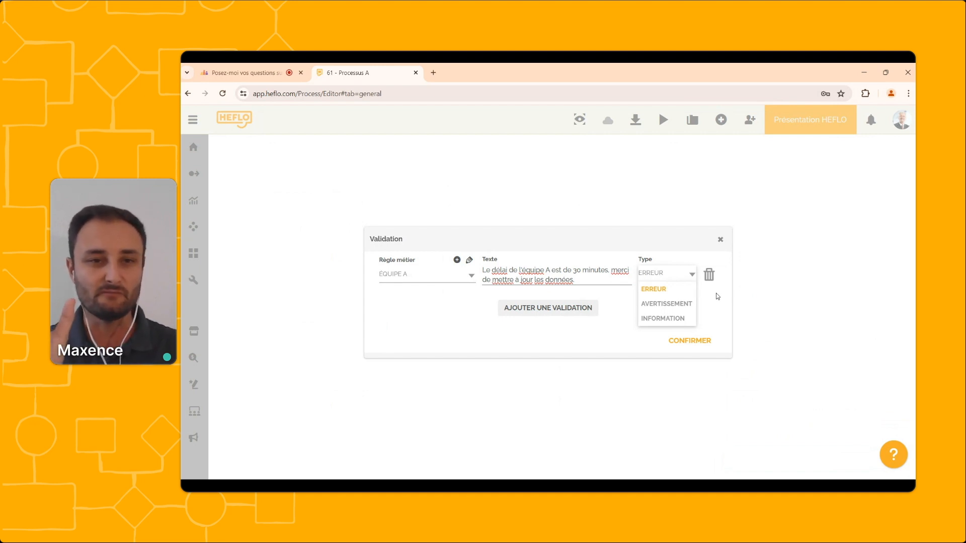
pyautogui.click(616, 302)
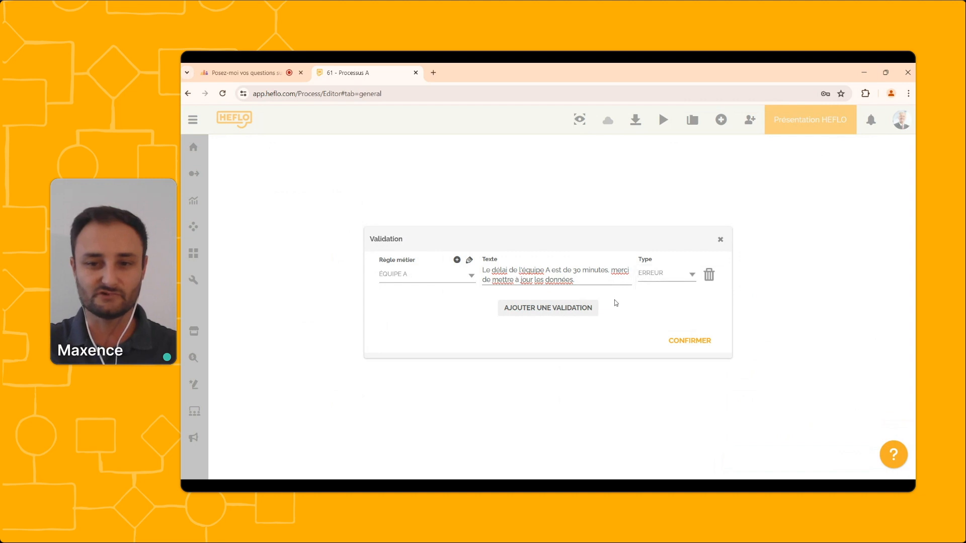
pyautogui.click(679, 341)
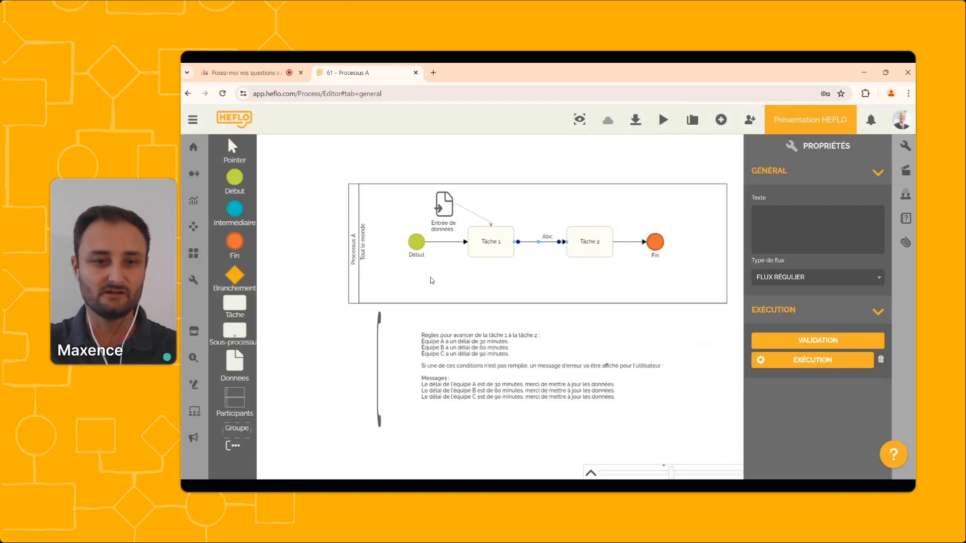
# Step: Start a new test work item from the Début event, choose Équipe A with Délai 30, and advance to Tâche 2
pyautogui.rightClick(422, 243)
pyautogui.moveTo(453, 263)
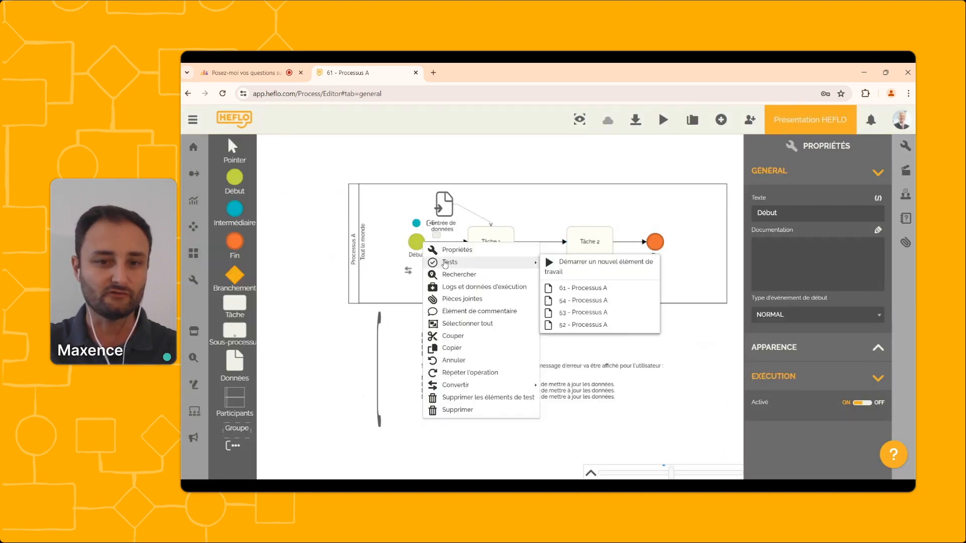
pyautogui.click(558, 266)
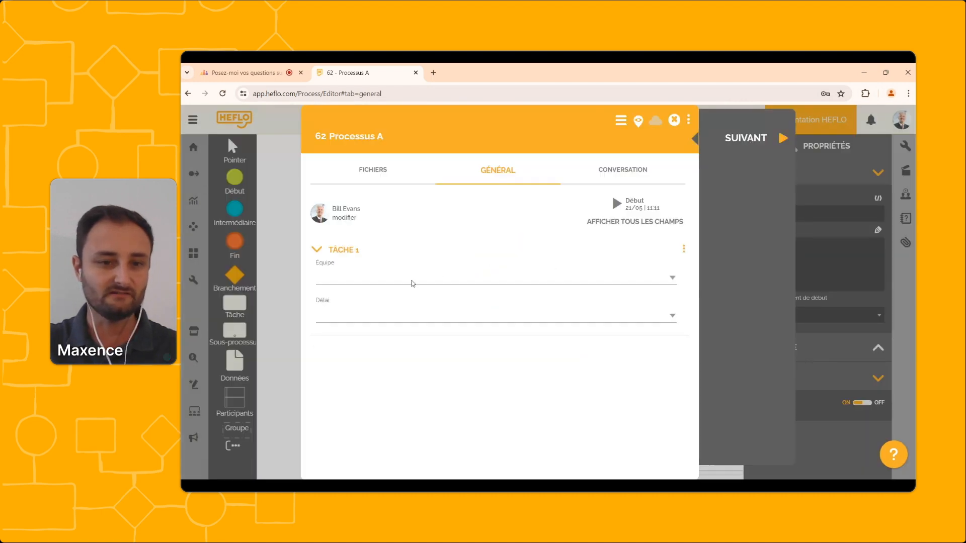
pyautogui.click(412, 283)
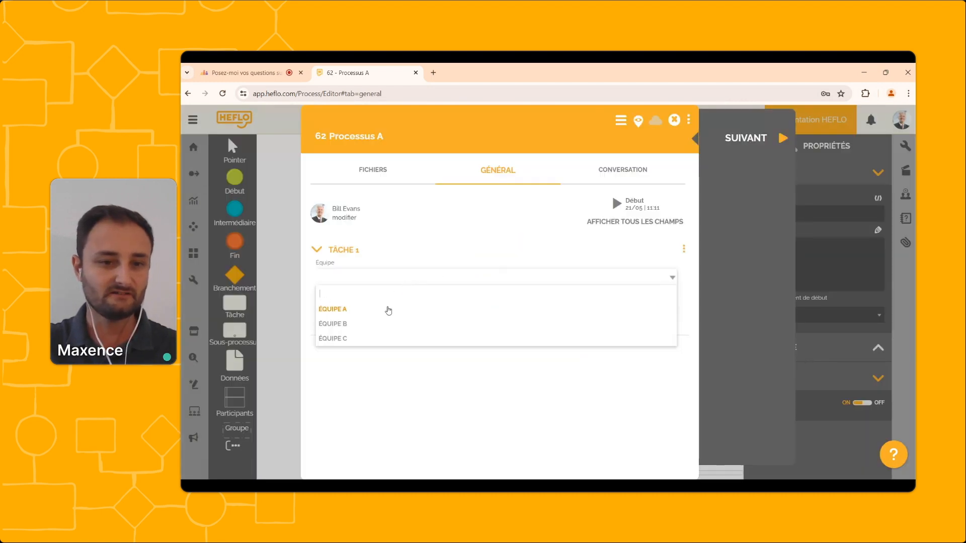
pyautogui.click(388, 309)
pyautogui.click(387, 317)
pyautogui.click(370, 345)
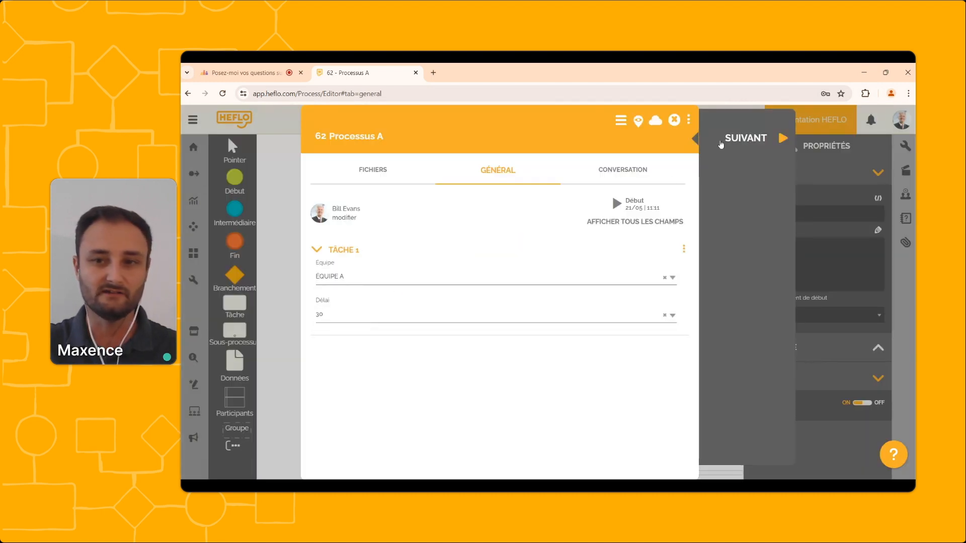
pyautogui.click(735, 138)
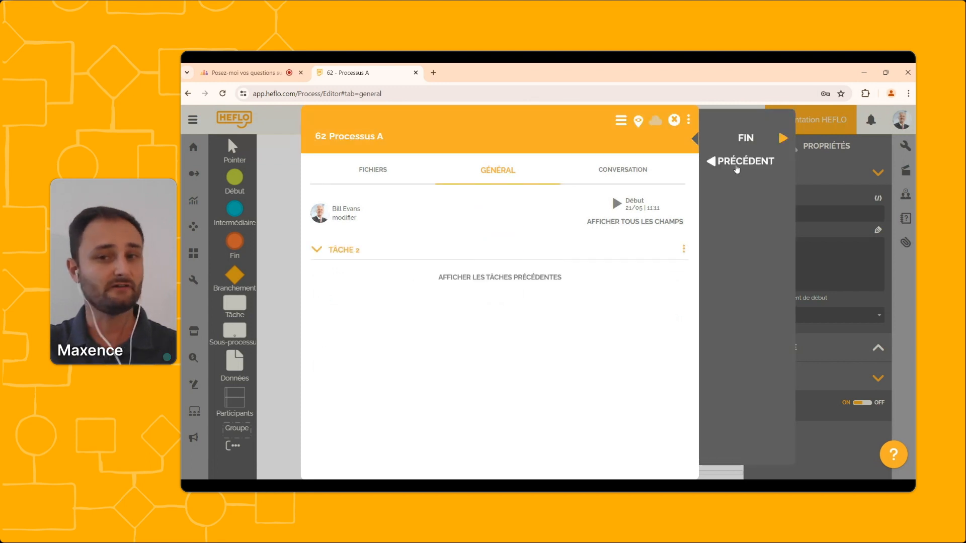
# Step: Return the test item to Tâche 1, set Délai to 60, try to advance it, and close the form
pyautogui.click(736, 168)
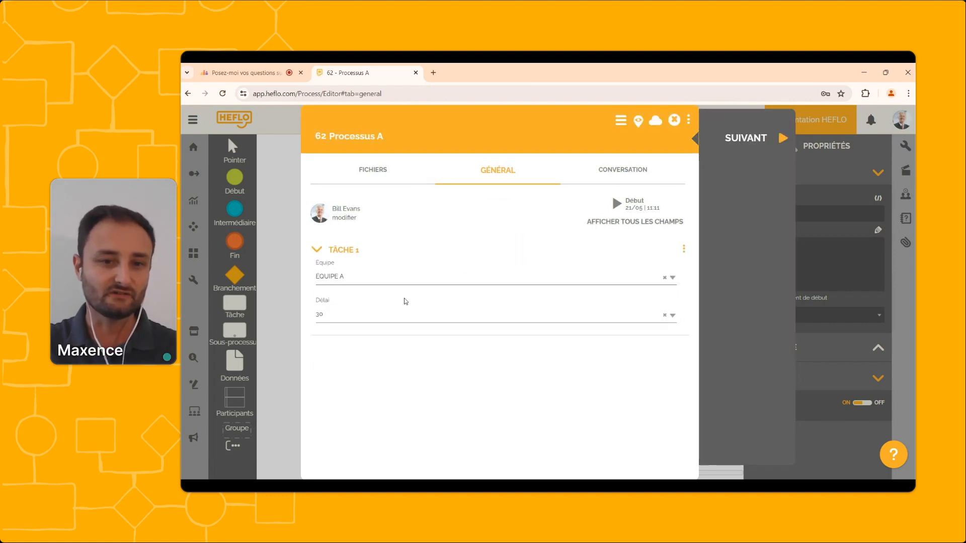
pyautogui.click(396, 316)
pyautogui.click(381, 361)
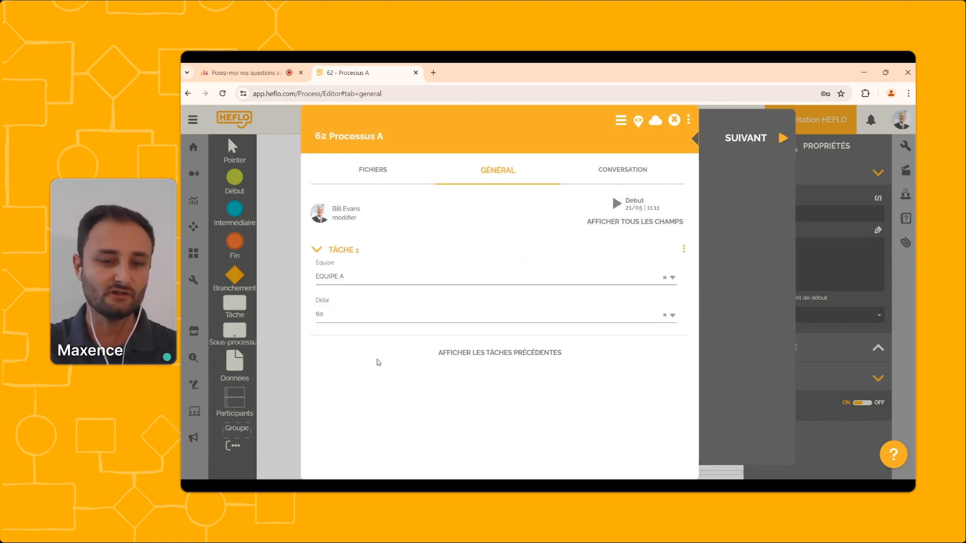
pyautogui.click(769, 136)
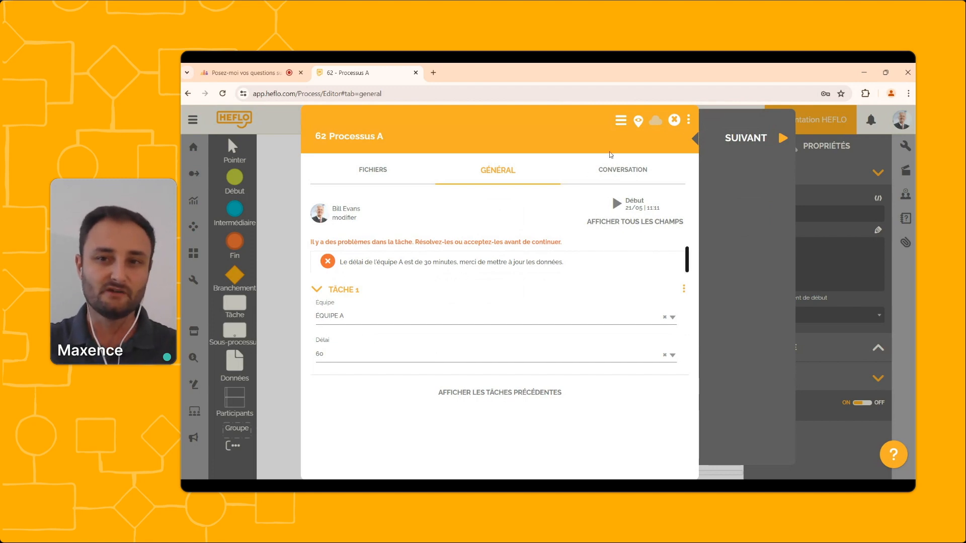
pyautogui.click(674, 122)
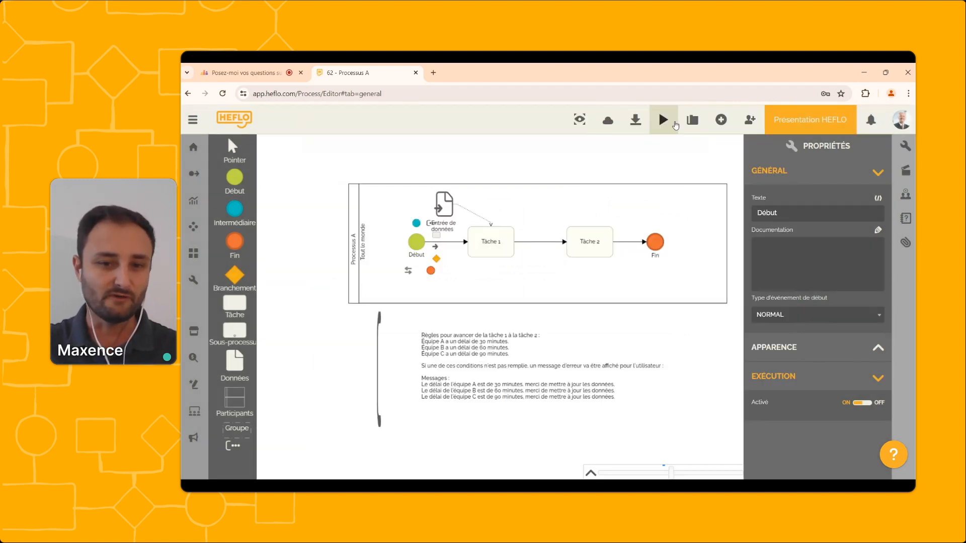
# Step: Copy the Équipe B delay message from the annotation below the process diagram
pyautogui.doubleClick(552, 394)
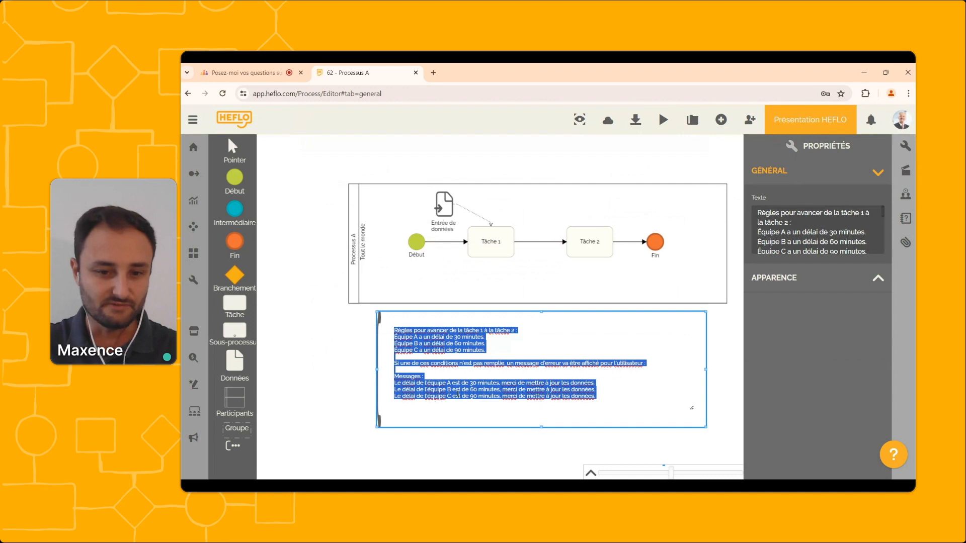
pyautogui.click(402, 393)
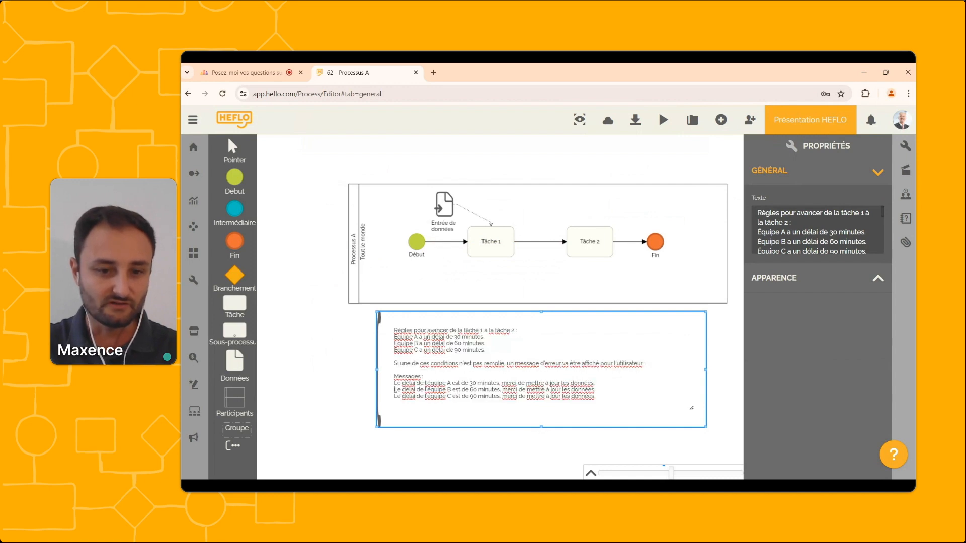
pyautogui.moveTo(396, 390)
pyautogui.mouseDown()
pyautogui.moveTo(596, 398)
pyautogui.moveTo(595, 390)
pyautogui.moveTo(394, 390)
pyautogui.mouseUp()
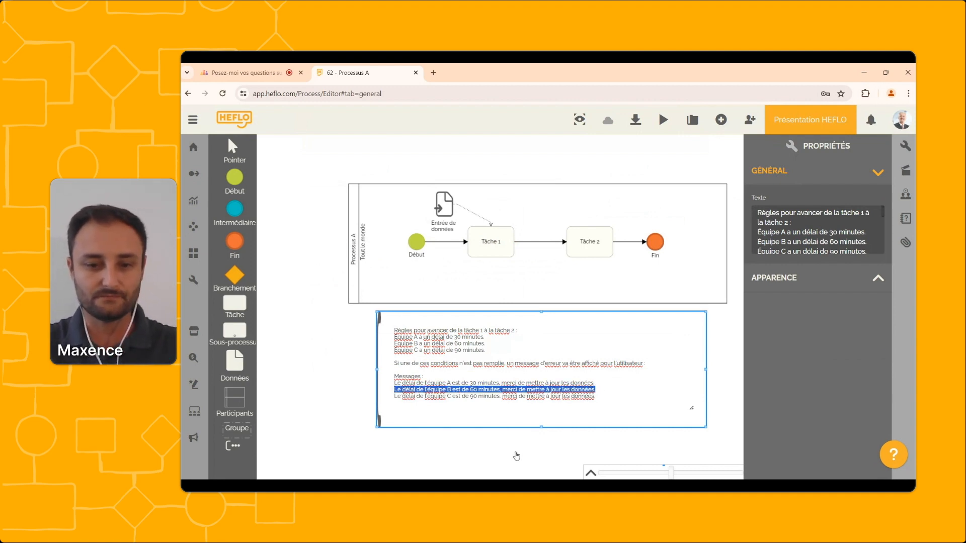
pyautogui.click(515, 455)
pyautogui.click(357, 417)
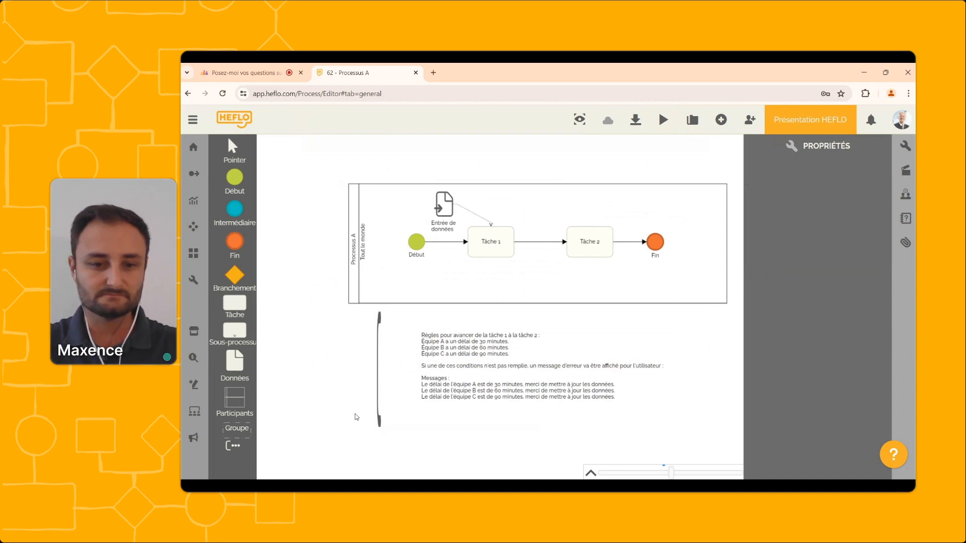
# Step: Add a second validation to the Tâche 1–Tâche 2 flow and create a new business rule for it named "Équipe B"
pyautogui.click(554, 245)
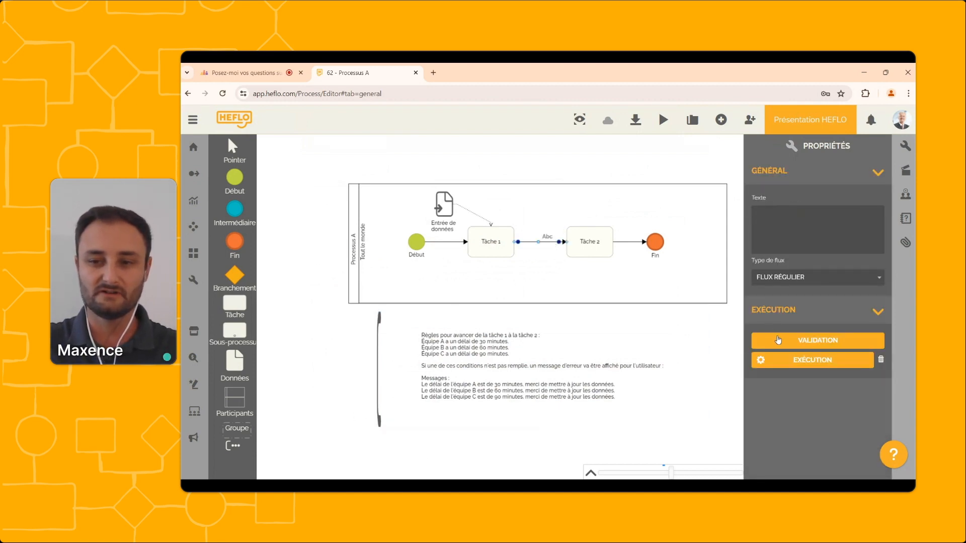
pyautogui.click(778, 340)
pyautogui.click(540, 314)
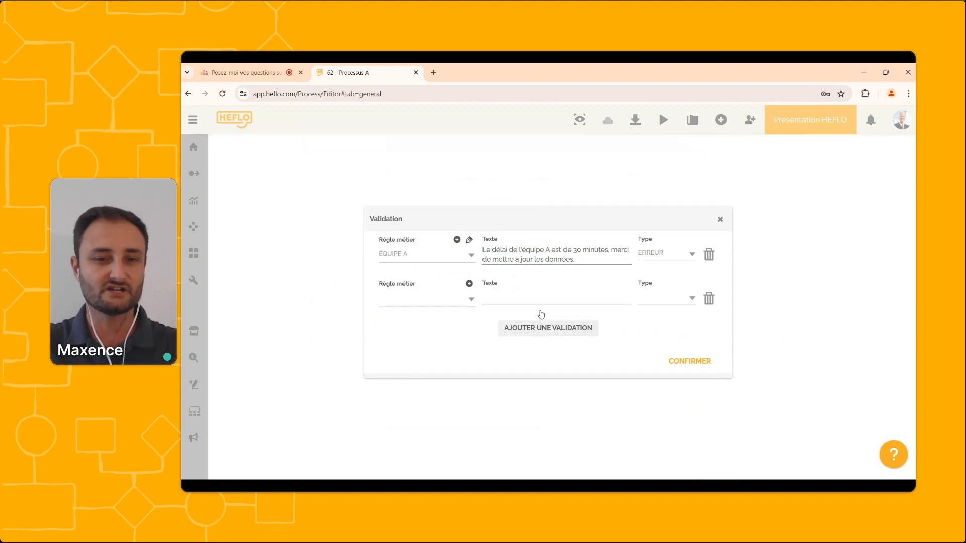
pyautogui.click(469, 284)
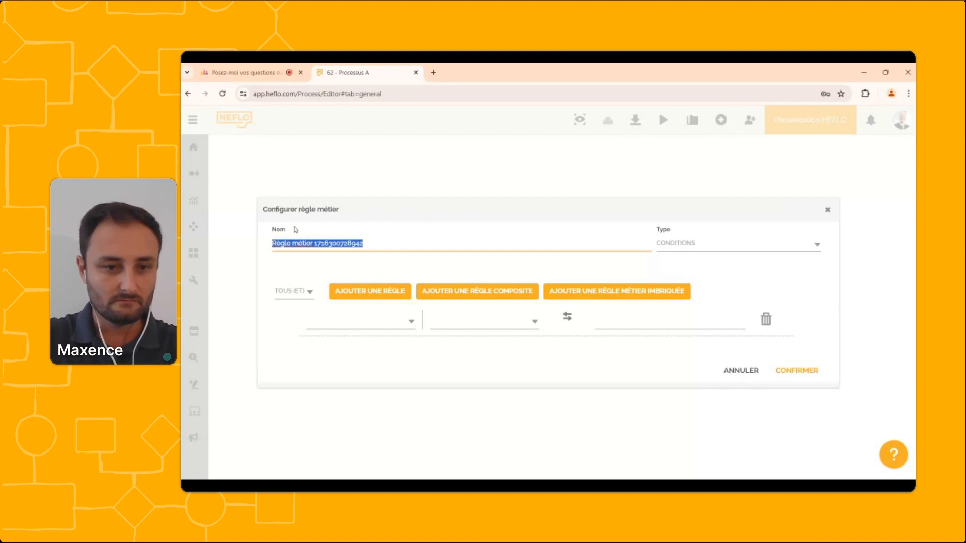
pyautogui.press('BackSpace')
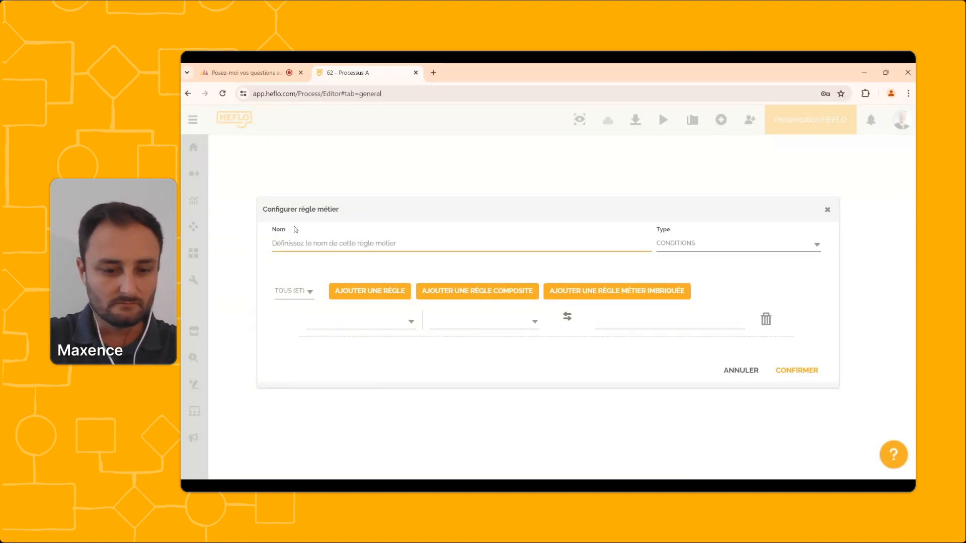
pyautogui.write('Equipe B')
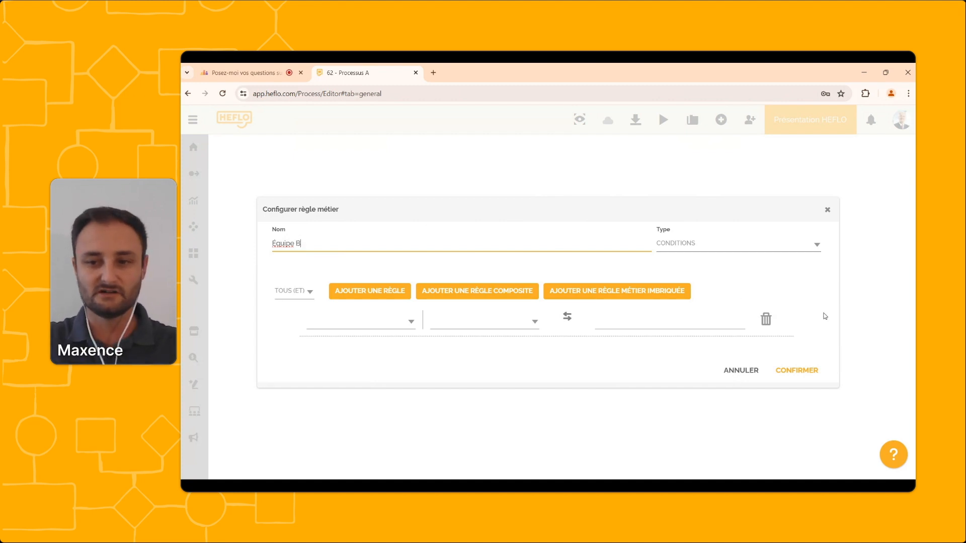
# Step: Replace the rule's blank condition with a composite rule and set the top-level operator to N'importe quel (OU)
pyautogui.click(765, 319)
pyautogui.click(496, 303)
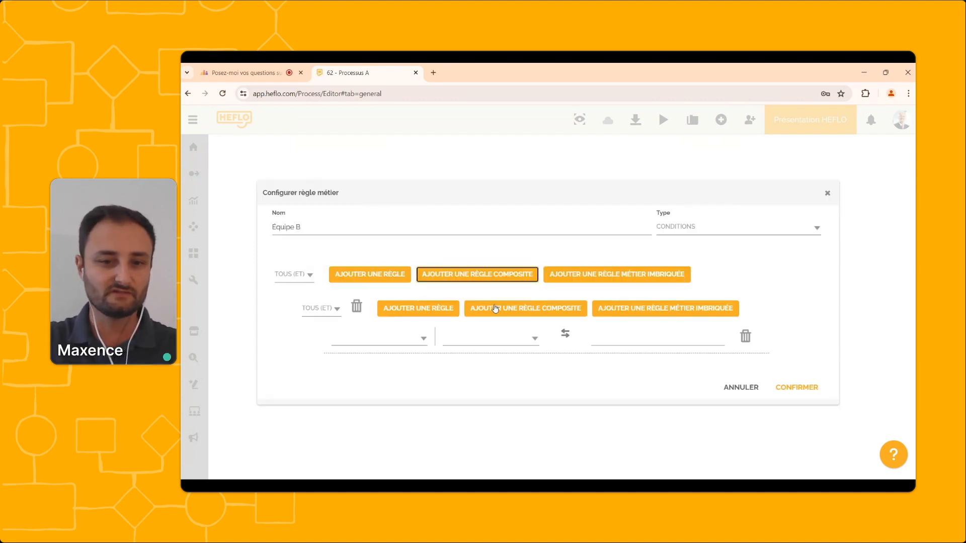
pyautogui.click(310, 276)
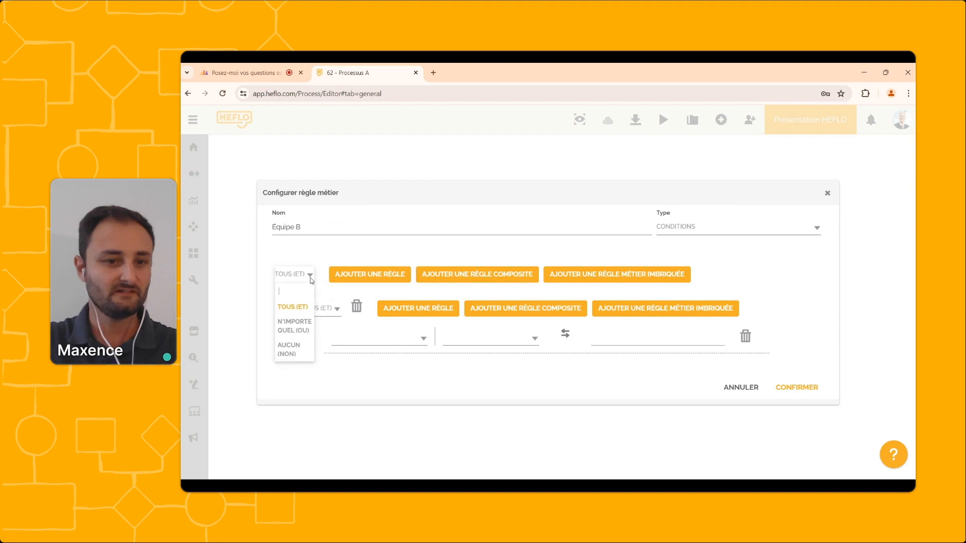
pyautogui.click(299, 326)
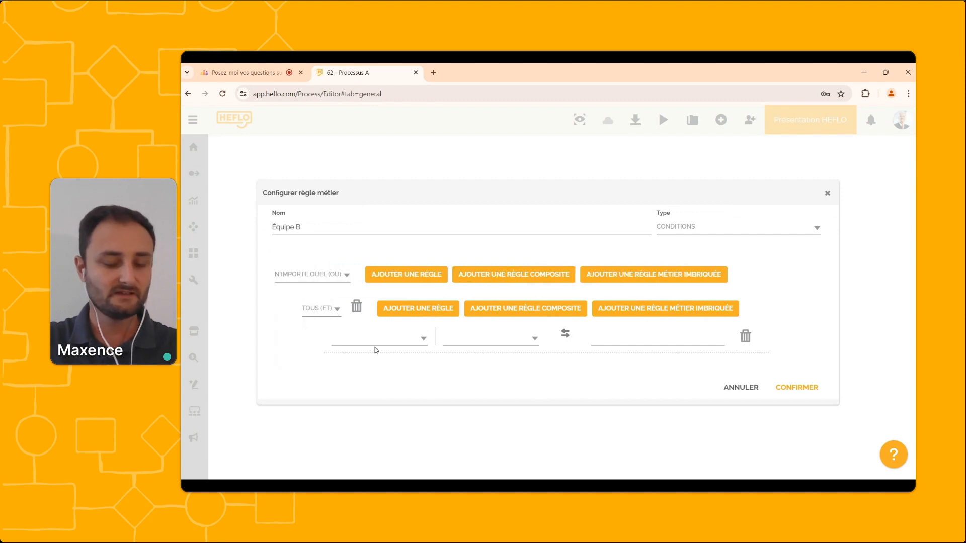
# Step: Set the composite rule's first condition to Équipe (Texte) est égal à Équipe B
pyautogui.click(365, 344)
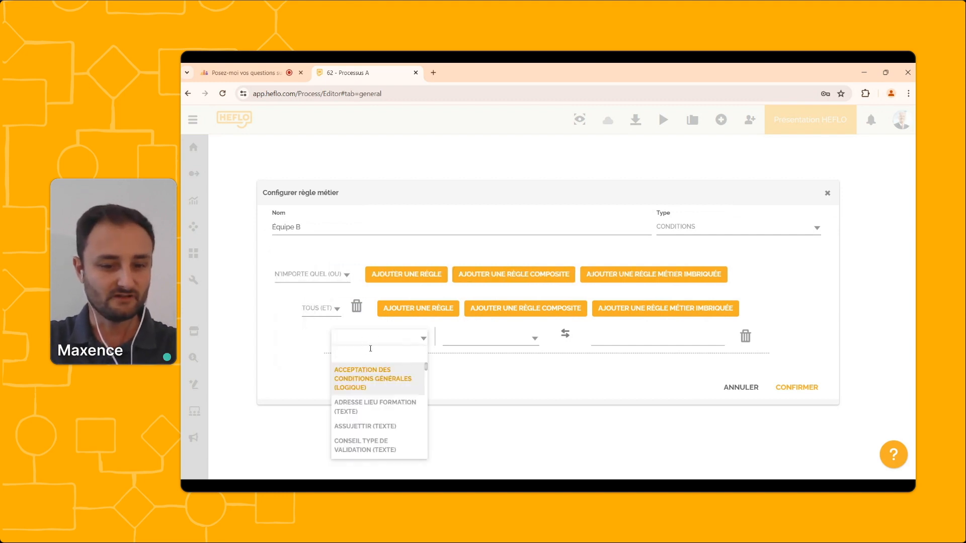
pyautogui.write('ÉQ')
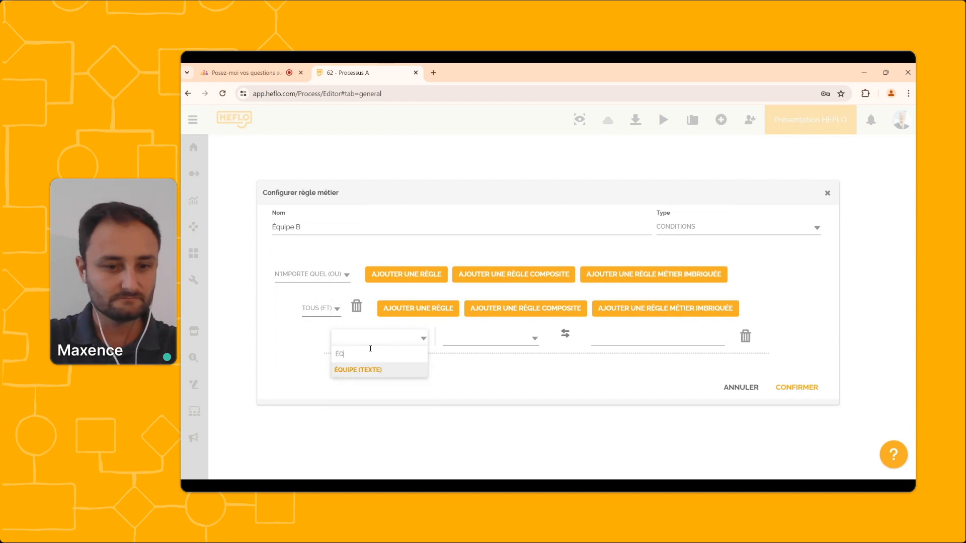
pyautogui.click(372, 370)
pyautogui.click(457, 336)
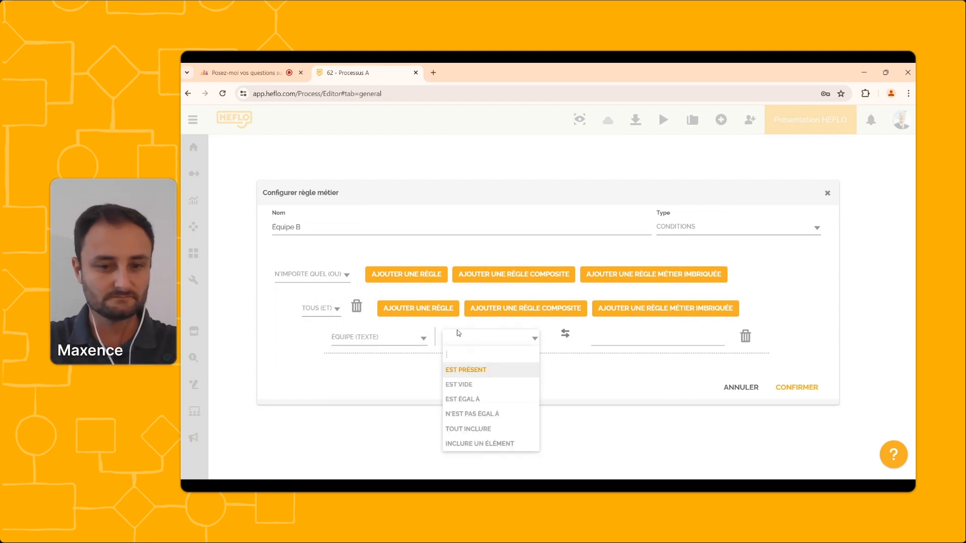
pyautogui.click(483, 389)
pyautogui.click(612, 337)
pyautogui.click(619, 366)
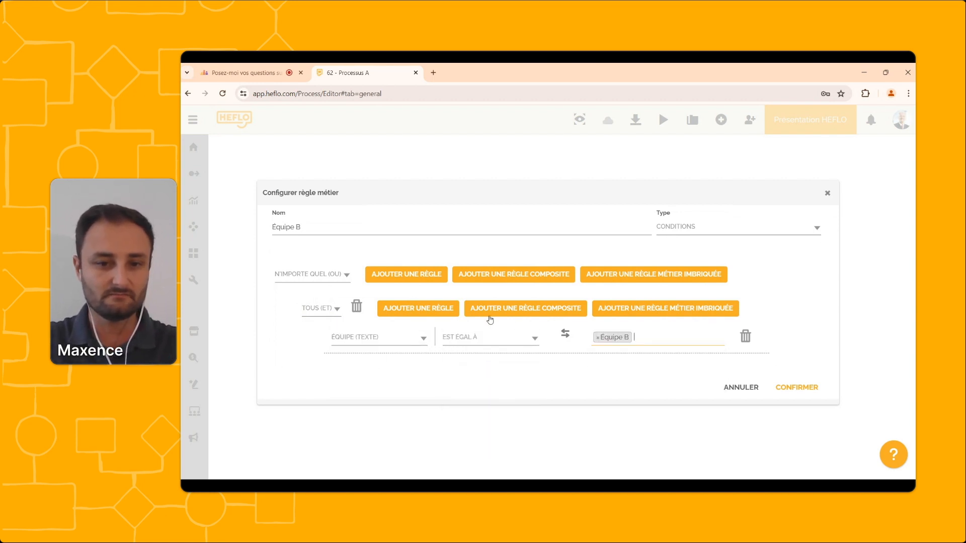
# Step: Add a second condition to the Tous (ET) group: Délai (Texte) est égal à 60
pyautogui.click(445, 303)
pyautogui.click(375, 356)
pyautogui.write('DÉL')
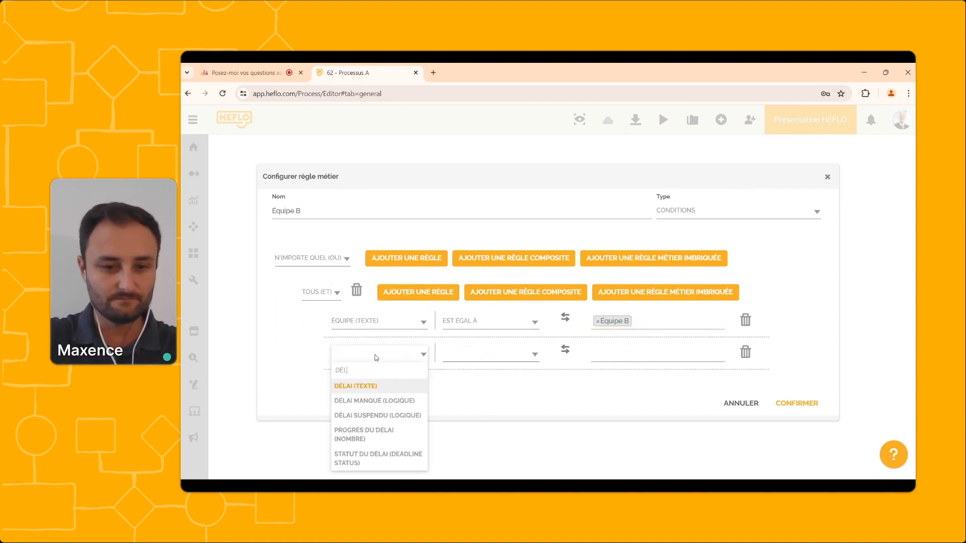
pyautogui.click(373, 387)
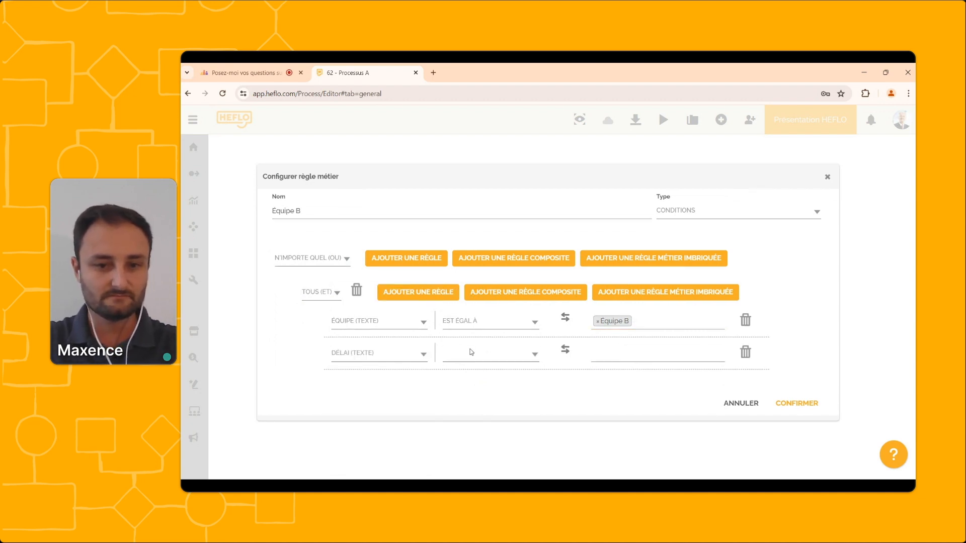
pyautogui.click(473, 353)
pyautogui.click(466, 416)
pyautogui.click(610, 362)
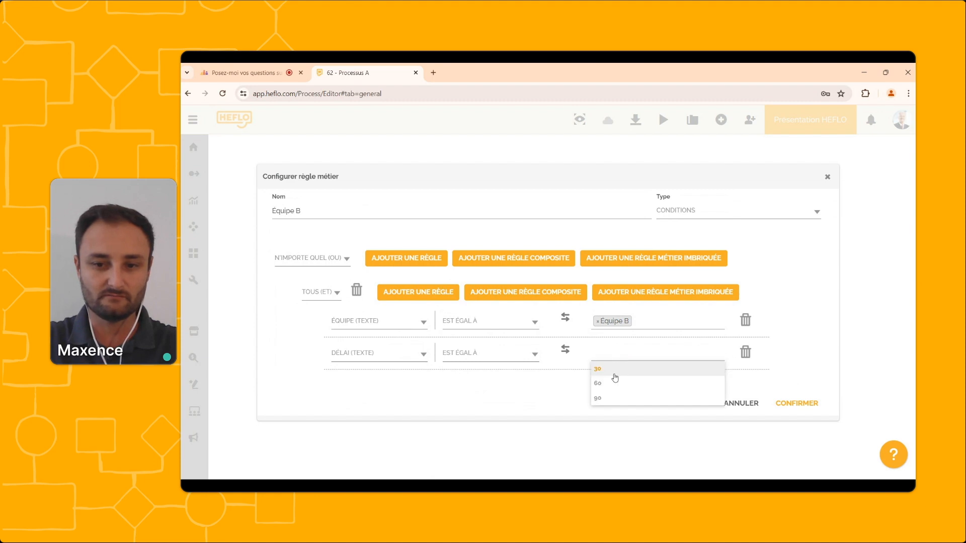
pyautogui.click(613, 382)
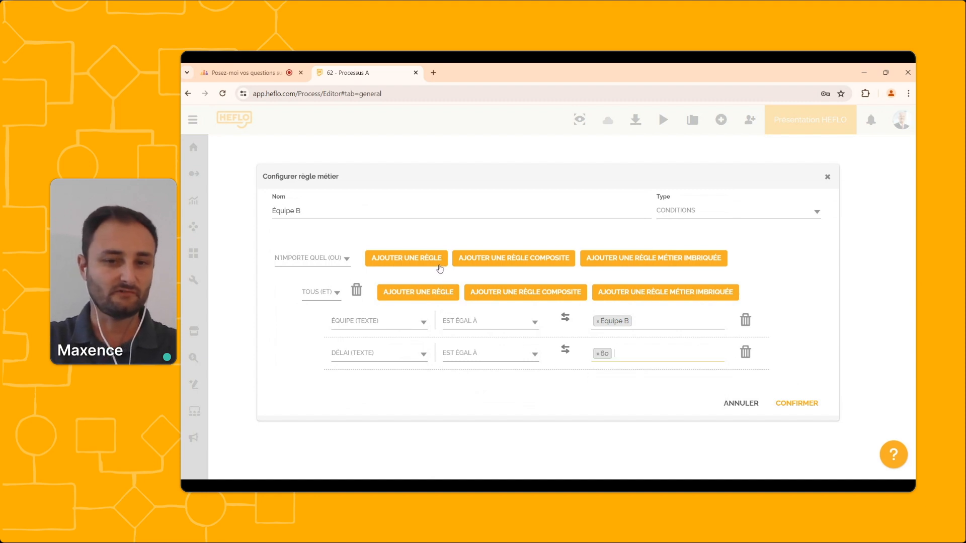
# Step: Add a second composite rule with operator N'importe quel (OU) and the condition Équipe (Texte) est égal à Équipe A
pyautogui.click(503, 259)
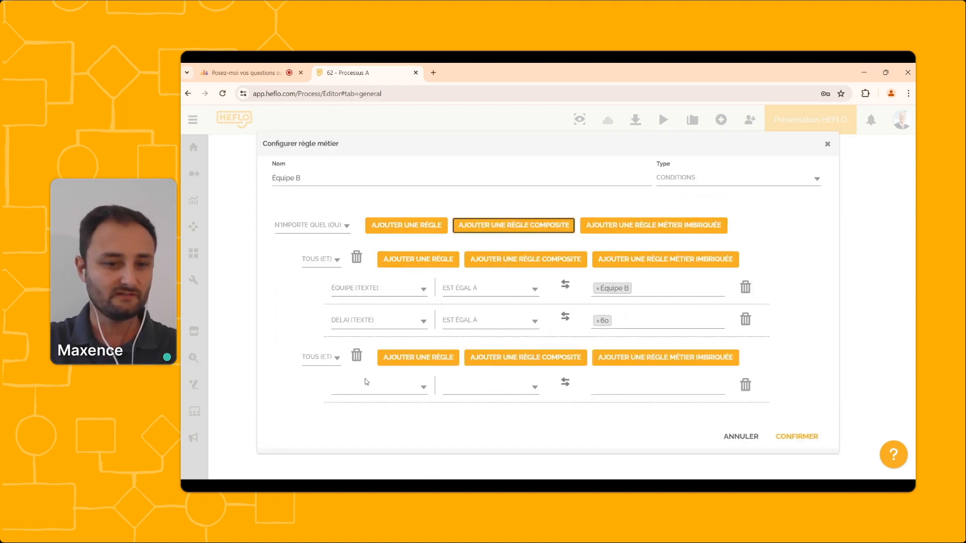
pyautogui.click(319, 362)
pyautogui.click(322, 401)
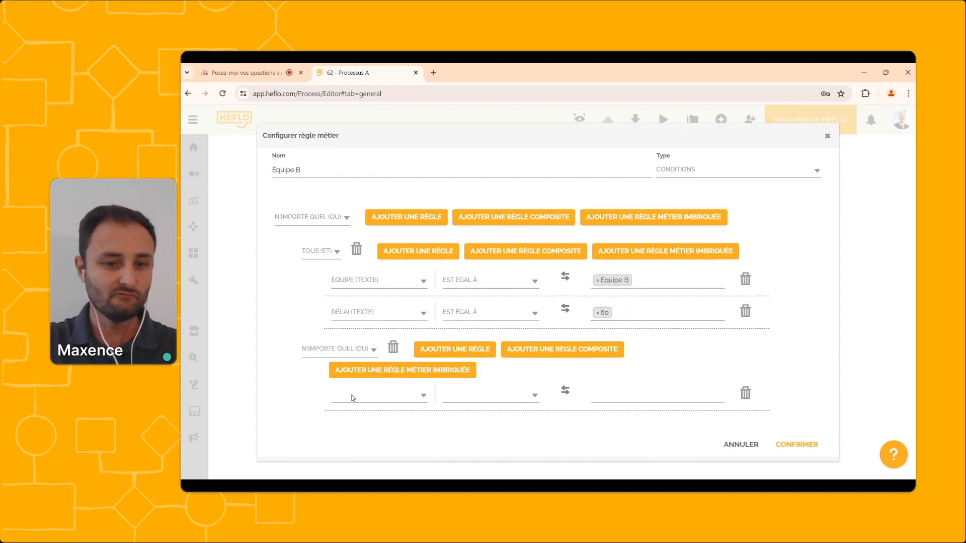
pyautogui.click(367, 396)
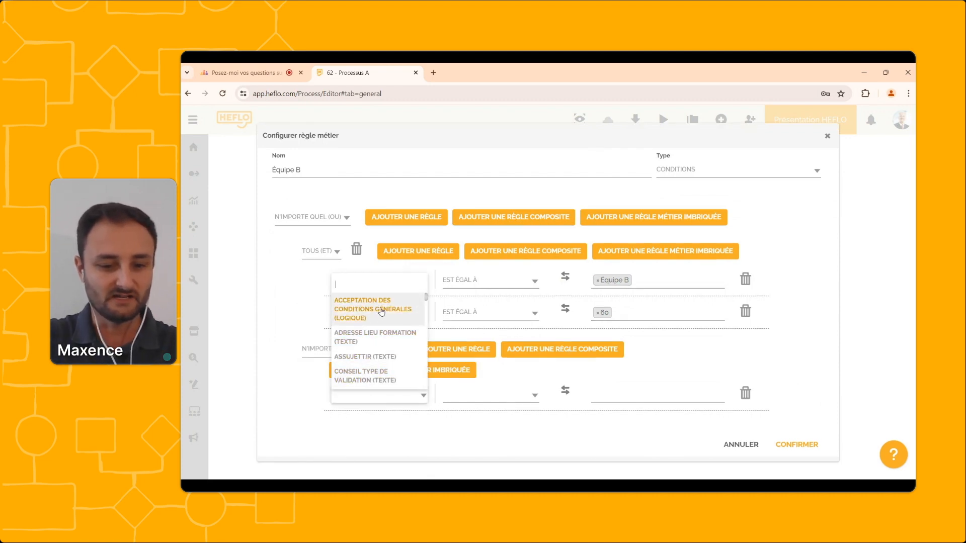
pyautogui.write('équ')
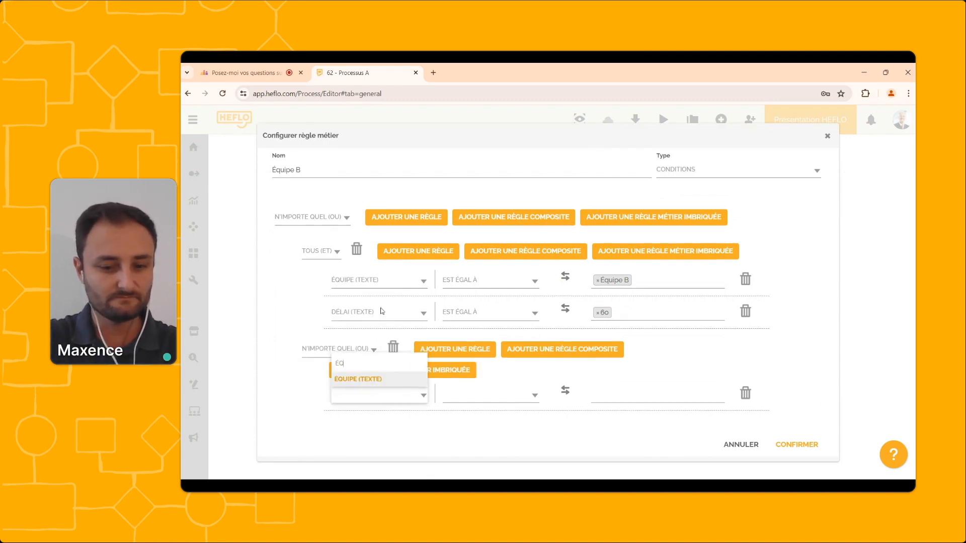
pyautogui.click(368, 379)
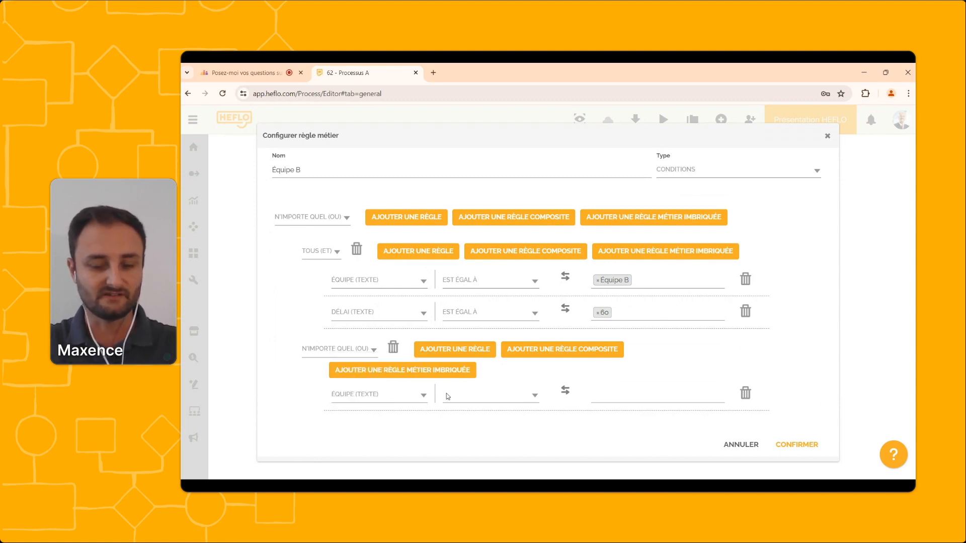
pyautogui.click(447, 393)
pyautogui.click(464, 334)
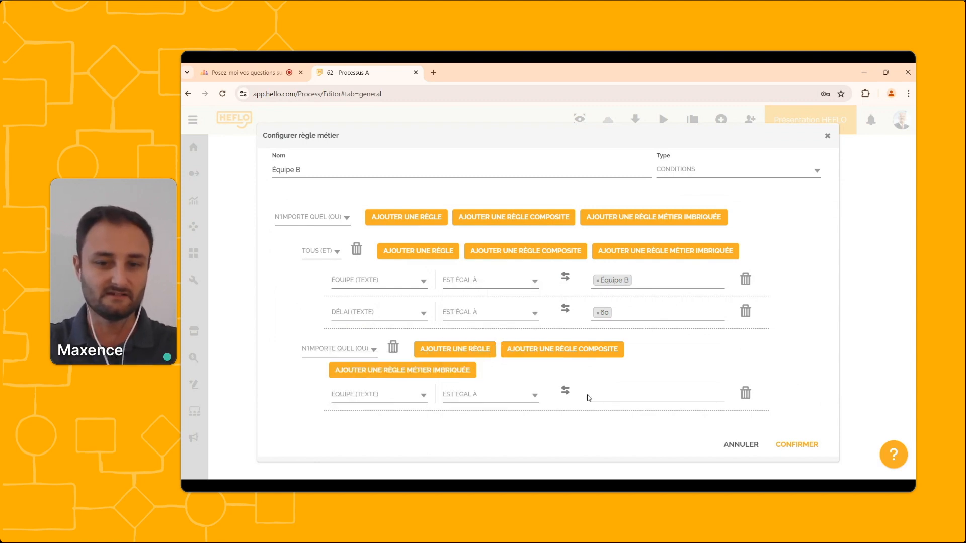
pyautogui.click(621, 395)
pyautogui.click(619, 408)
# Step: Add the condition Équipe (Texte) est égal à Équipe C to the second composite group and save the business rule
pyautogui.click(450, 356)
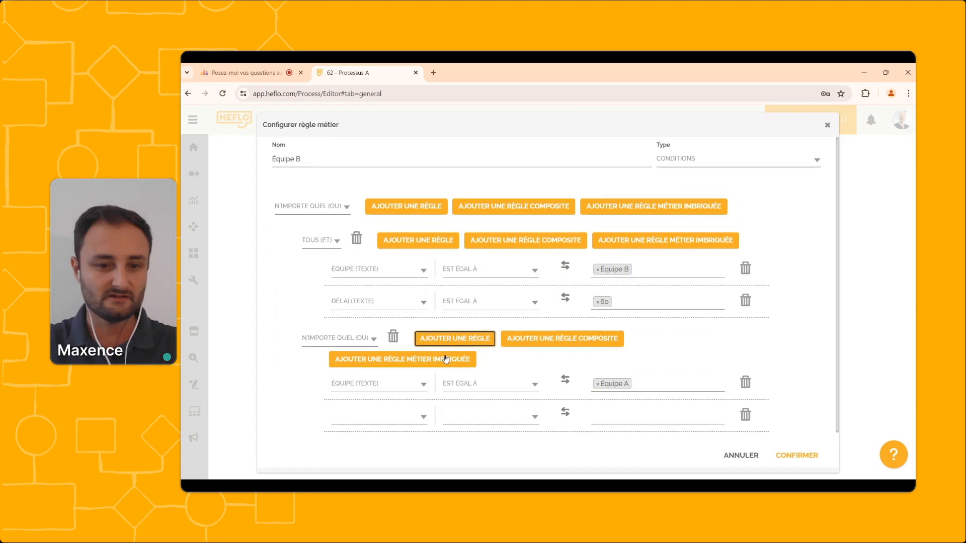
pyautogui.click(381, 418)
pyautogui.write('équipe')
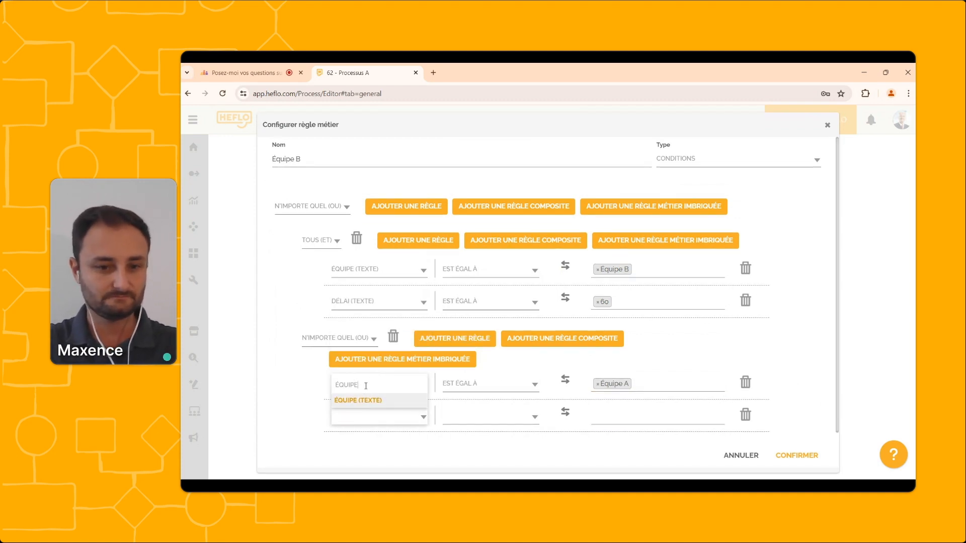
pyautogui.click(363, 401)
pyautogui.click(512, 417)
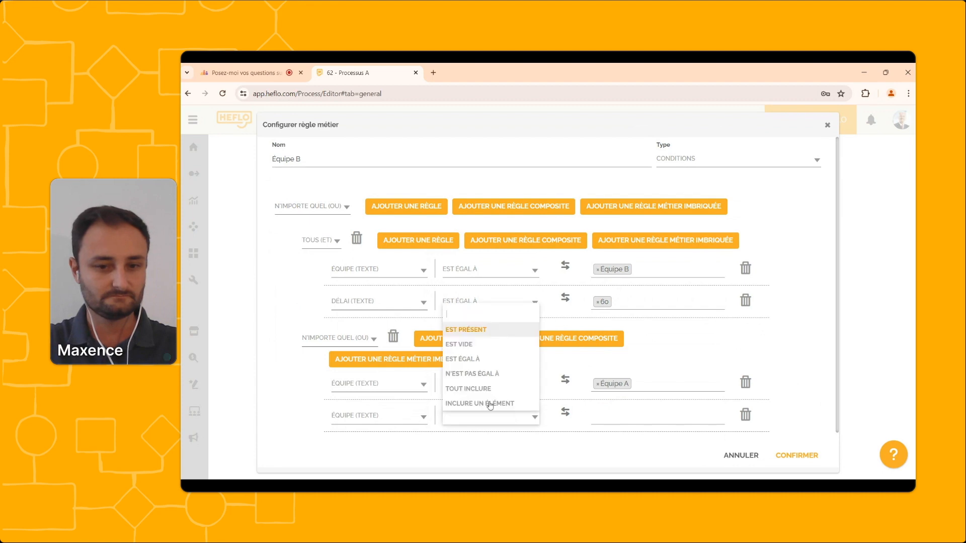
pyautogui.click(471, 358)
pyautogui.click(619, 417)
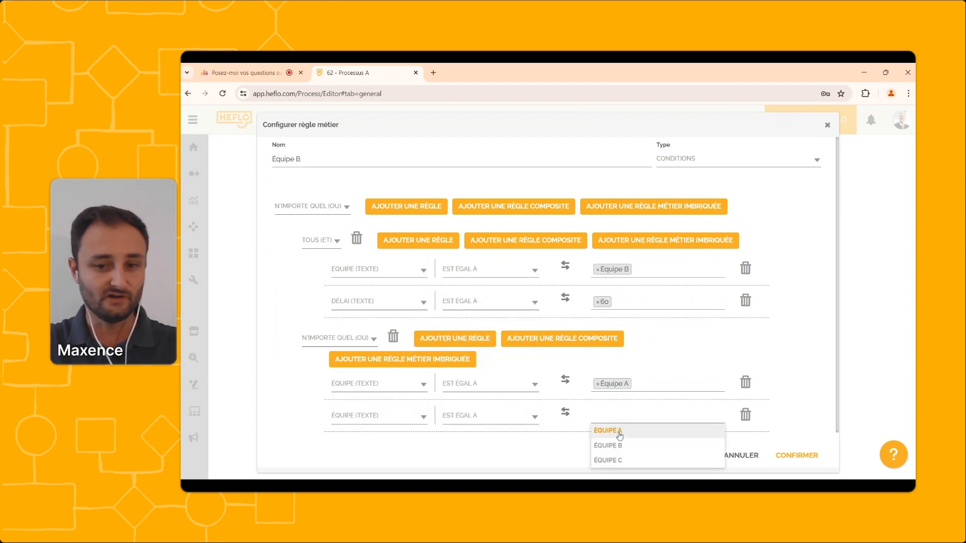
pyautogui.click(609, 459)
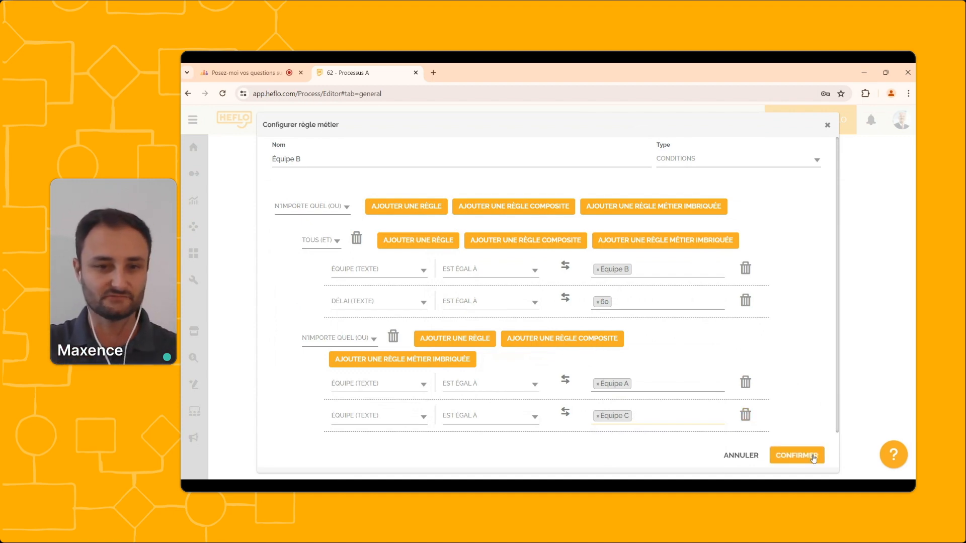
pyautogui.click(797, 455)
# Step: Give the Équipe B validation the text "Le délai de l'équipe B est de 60 minutes, merci de mettre à jour les données." and type Erreur
pyautogui.click(515, 301)
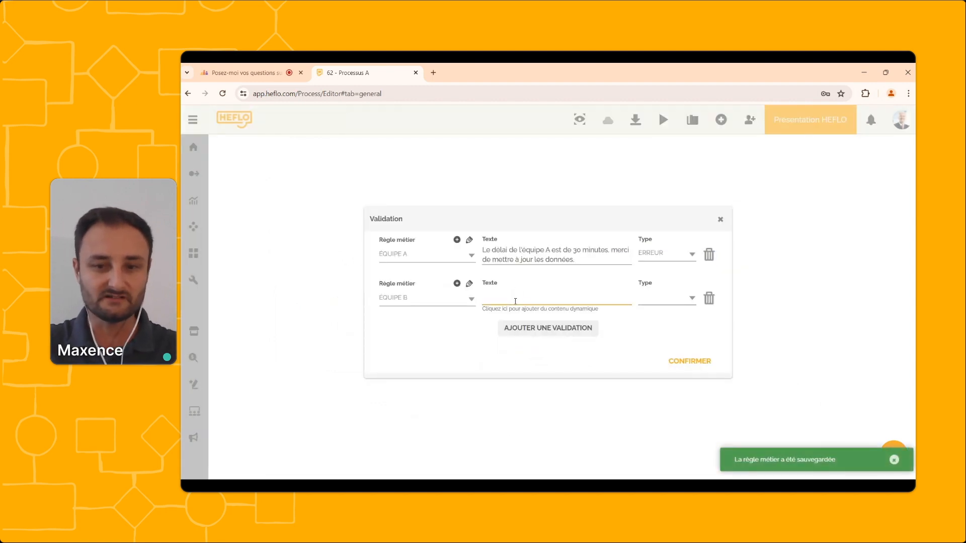
pyautogui.write("Le délai de l'équipe B est de 60 minutes, merci de mettre à jour les données.")
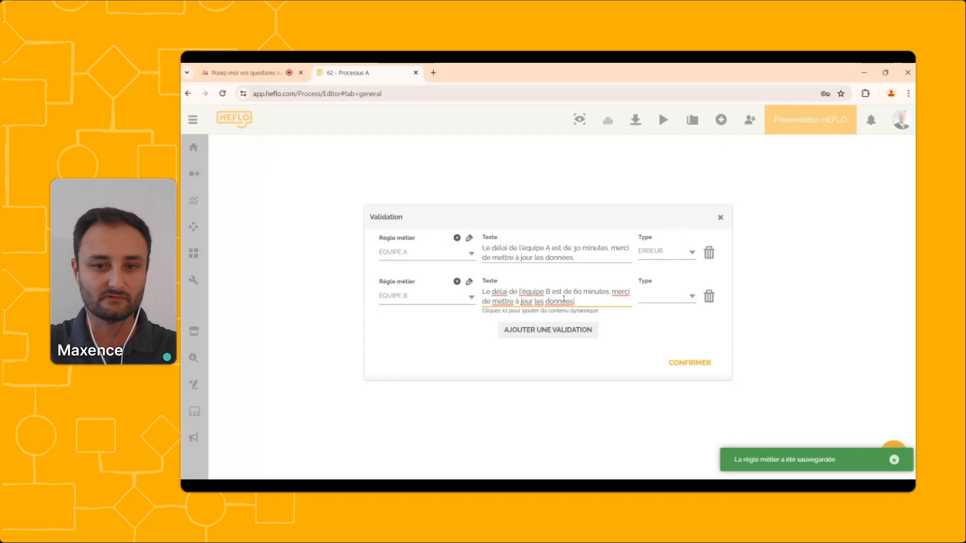
pyautogui.click(668, 297)
pyautogui.click(668, 325)
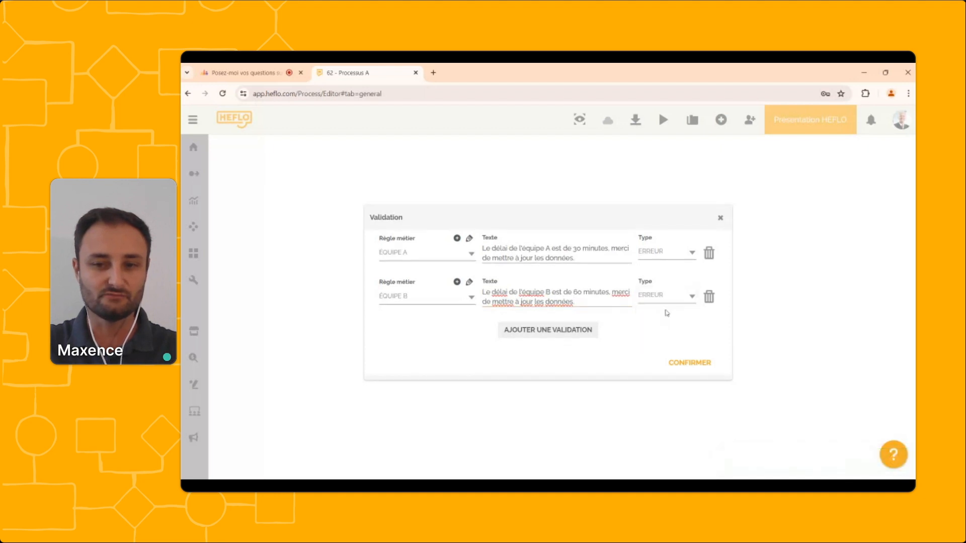
pyautogui.click(704, 364)
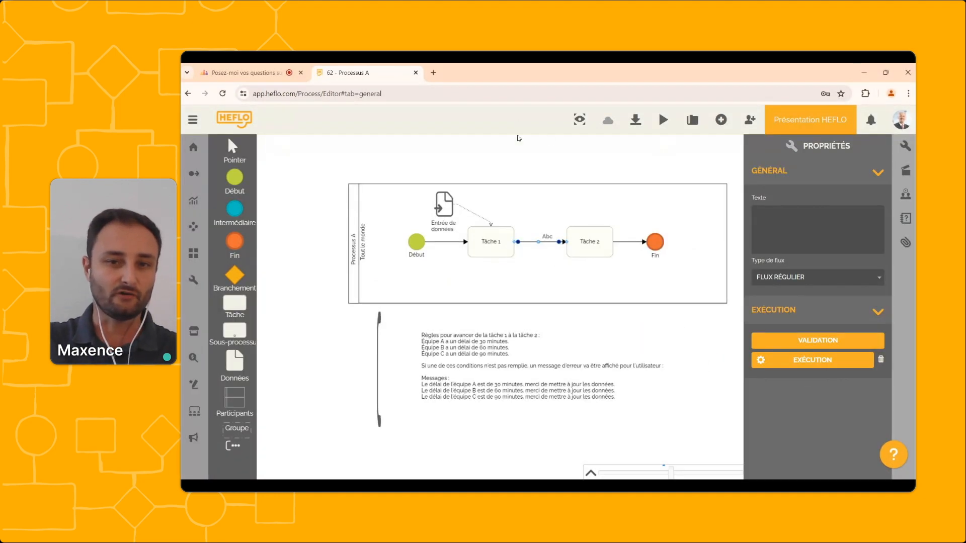
# Step: Start a new test work item from the Début event, choose Équipe A with Délai 60, and try to advance it
pyautogui.click(522, 162)
pyautogui.rightClick(426, 244)
pyautogui.moveTo(474, 265)
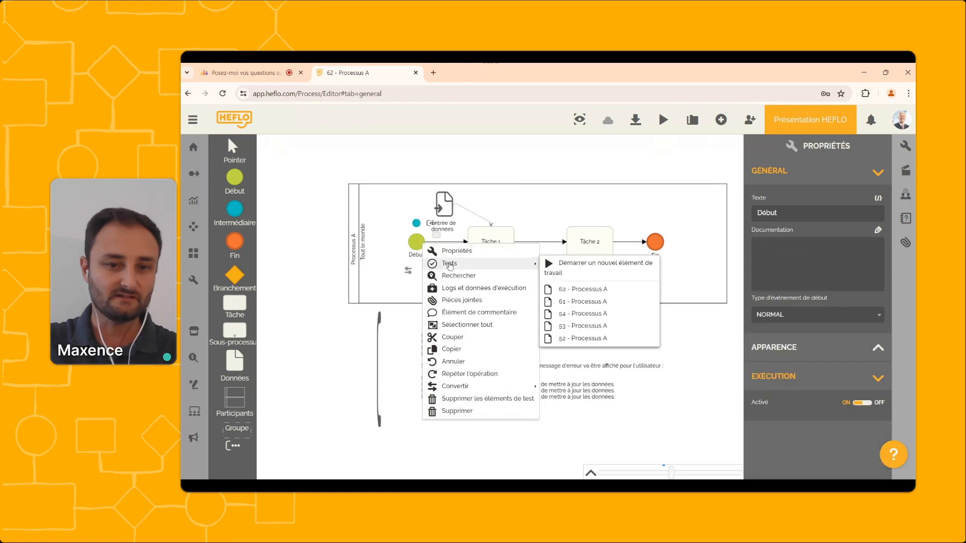
pyautogui.click(560, 268)
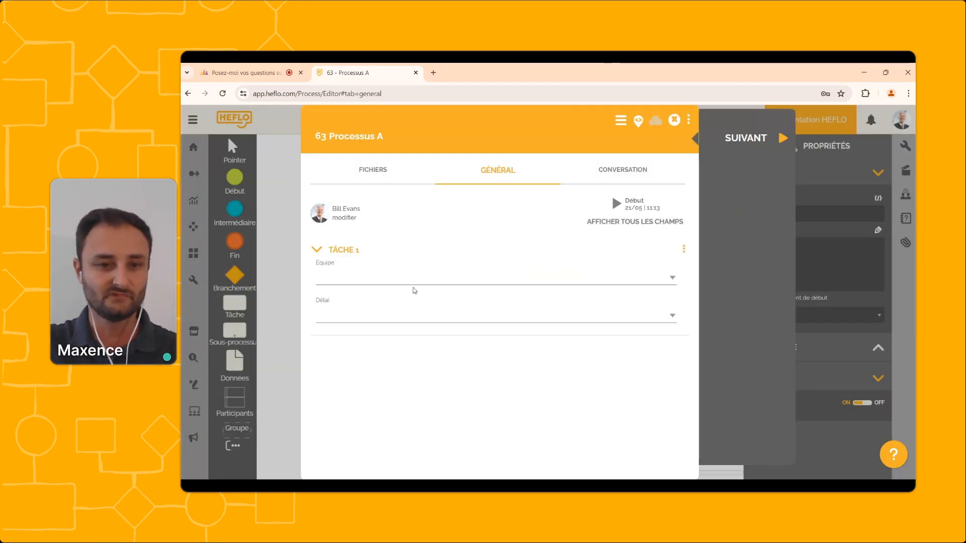
pyautogui.click(370, 278)
pyautogui.click(362, 307)
pyautogui.click(362, 316)
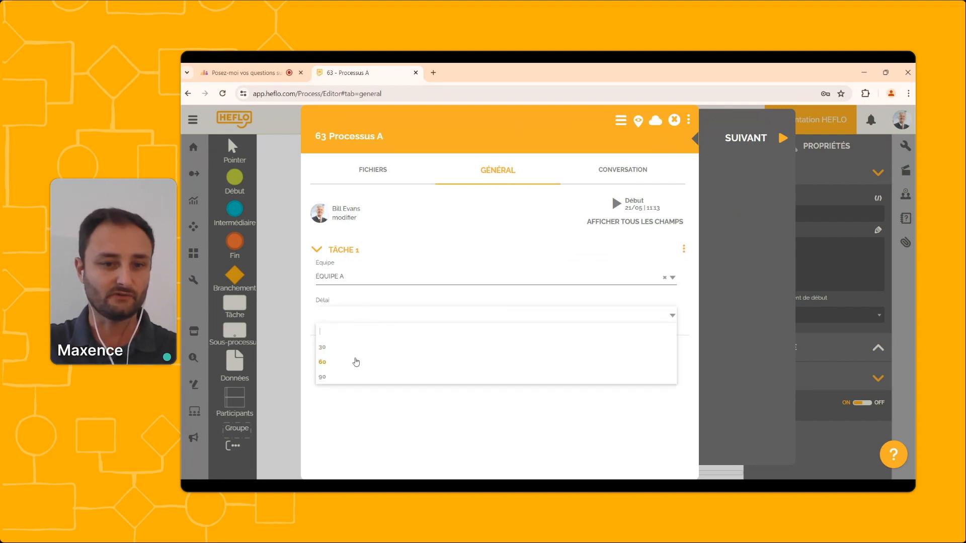
pyautogui.click(355, 362)
pyautogui.click(749, 139)
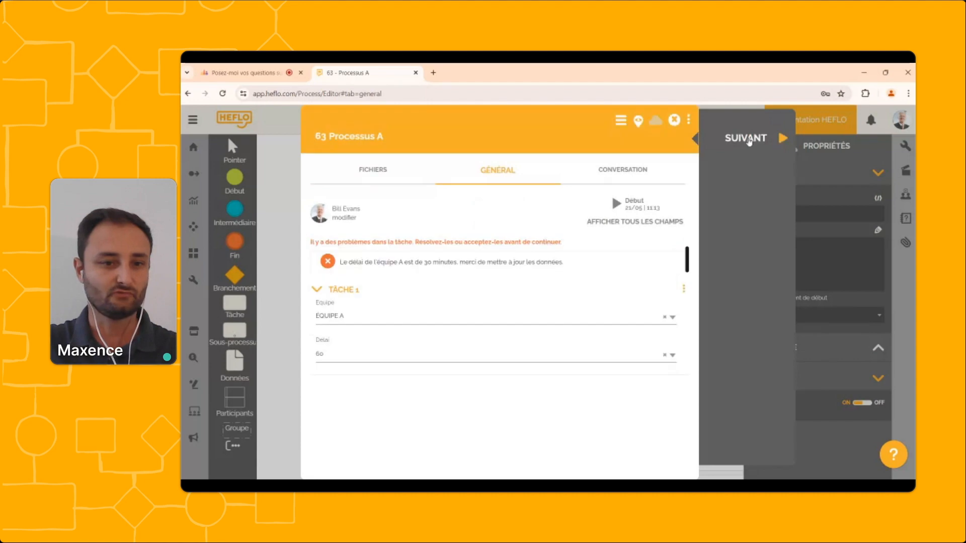
# Step: Switch the test item's Équipe to Équipe B and advance it from the Début event
pyautogui.click(410, 323)
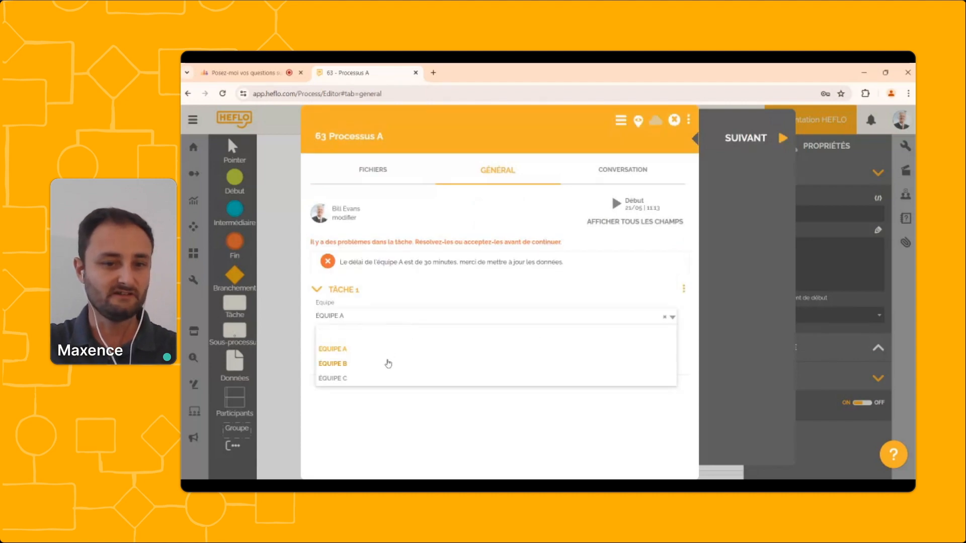
pyautogui.click(387, 362)
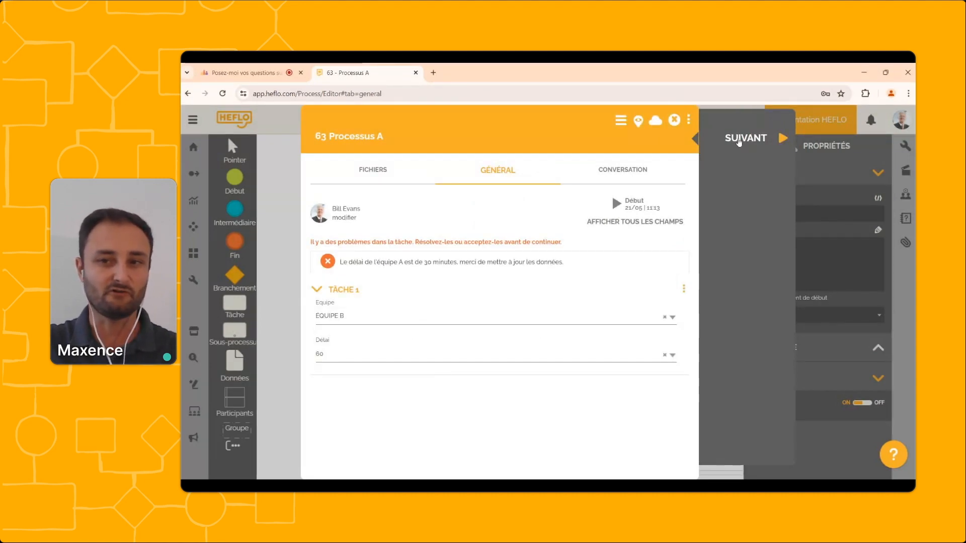
pyautogui.click(738, 139)
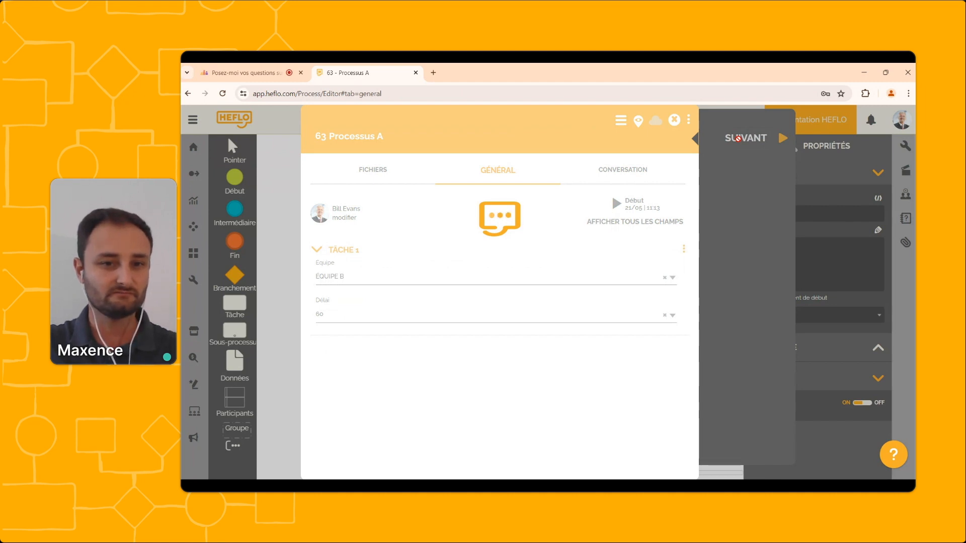
pyautogui.click(739, 161)
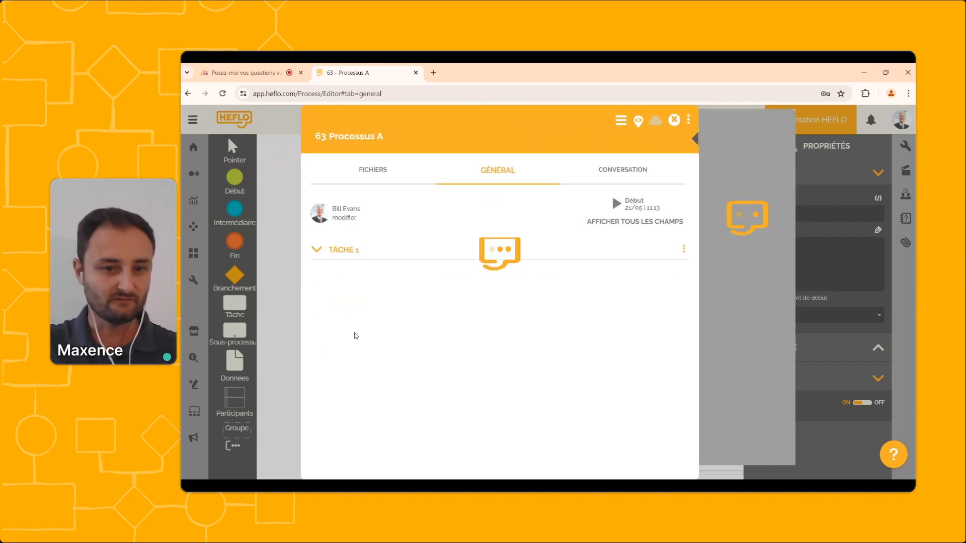
# Step: Set the test item's Délai to 90, try to advance it from Tâche 1, and close the item
pyautogui.click(351, 316)
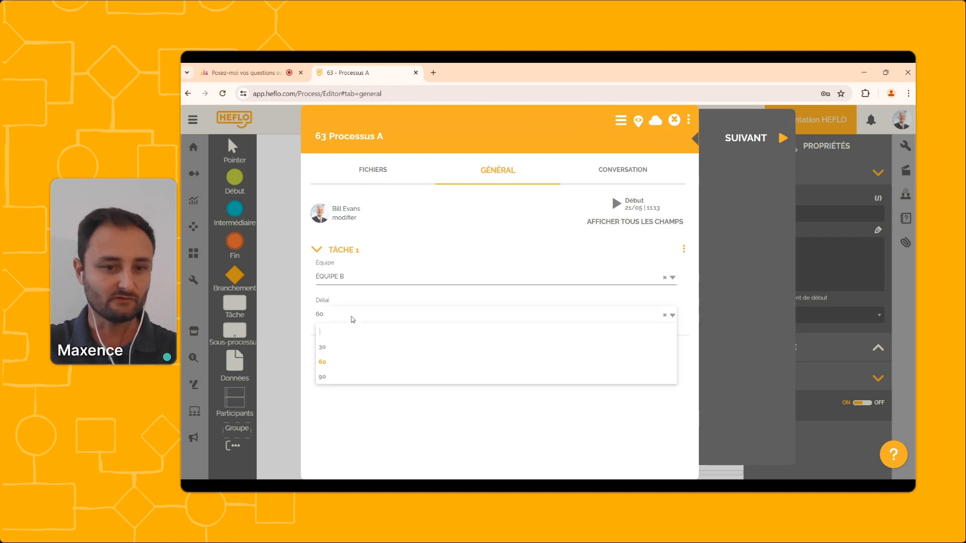
pyautogui.click(347, 375)
pyautogui.click(748, 136)
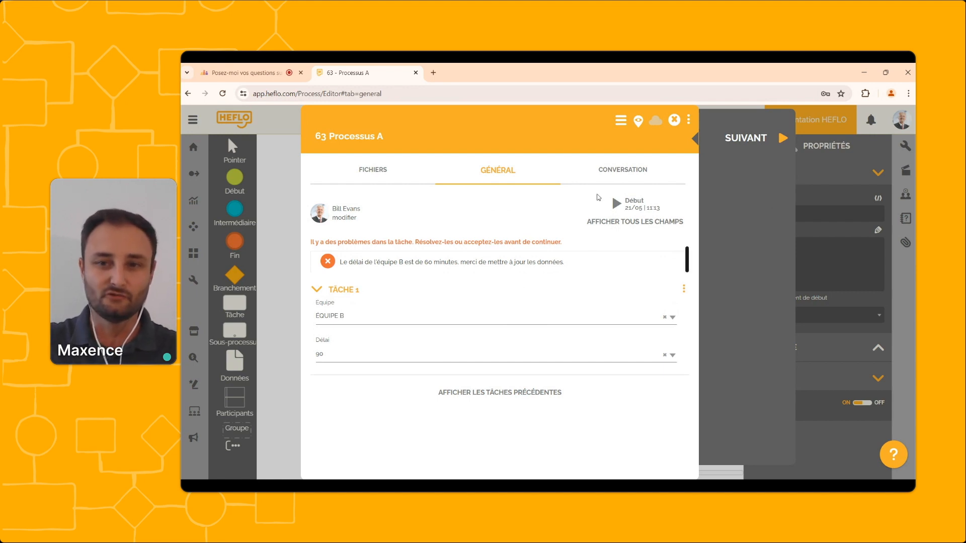
pyautogui.click(674, 119)
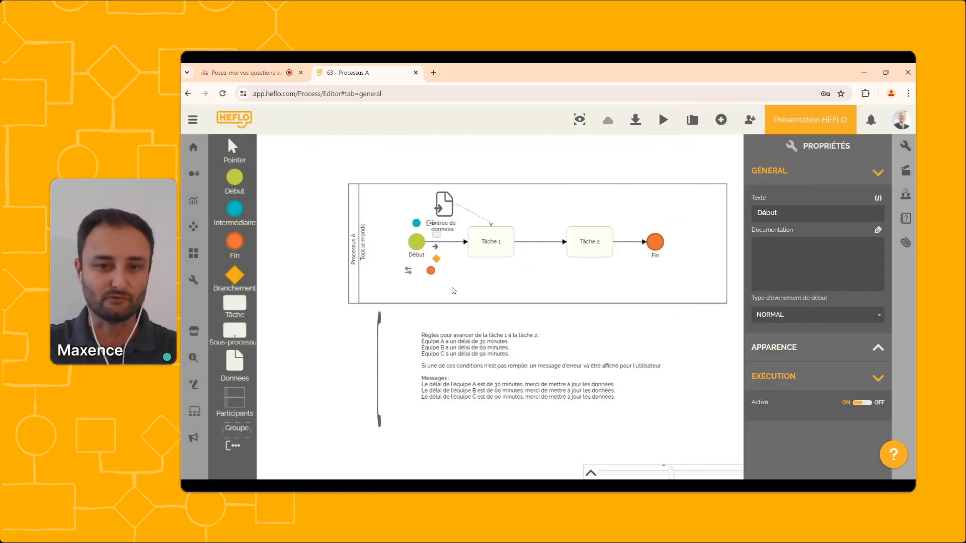
# Step: Copy the line "Le délai de l'équipe C est de 90 minutes, merci de mettre à jour les données." from the annotation below the process
pyautogui.click(330, 324)
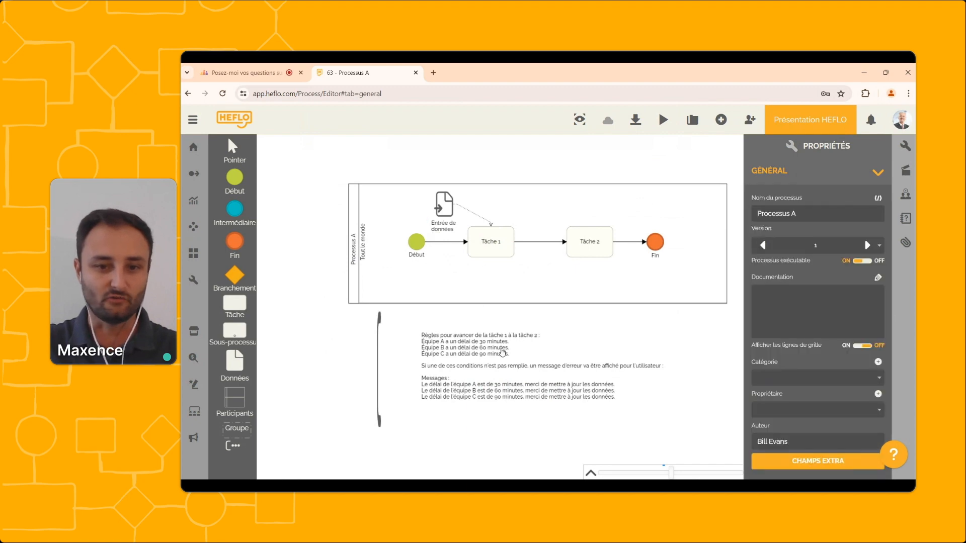
pyautogui.doubleClick(496, 399)
pyautogui.click(494, 398)
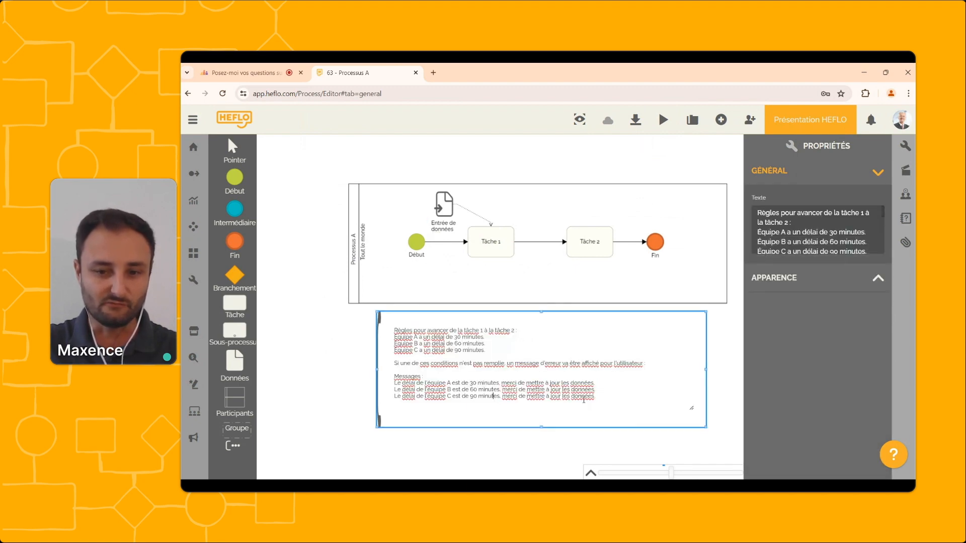
pyautogui.moveTo(599, 397); pyautogui.dragTo(395, 398)
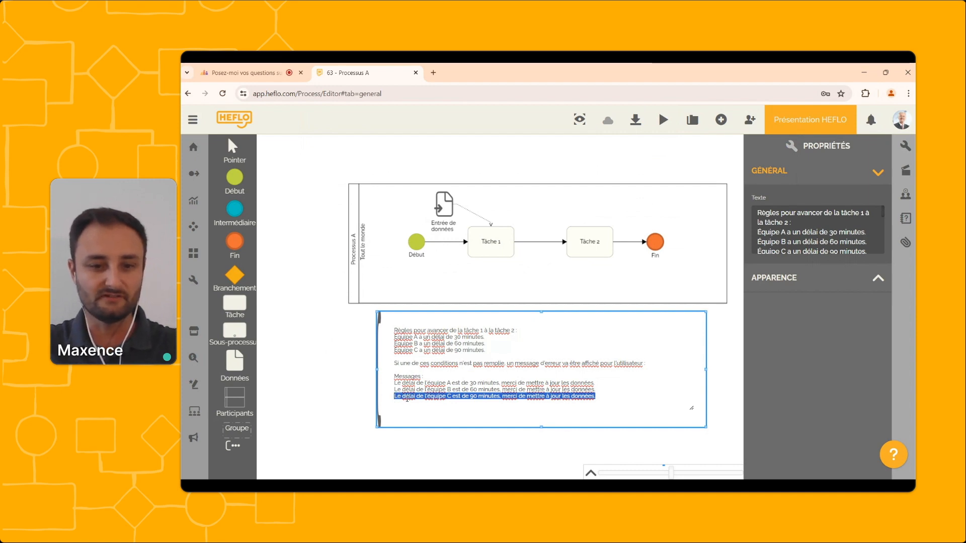
pyautogui.click(294, 317)
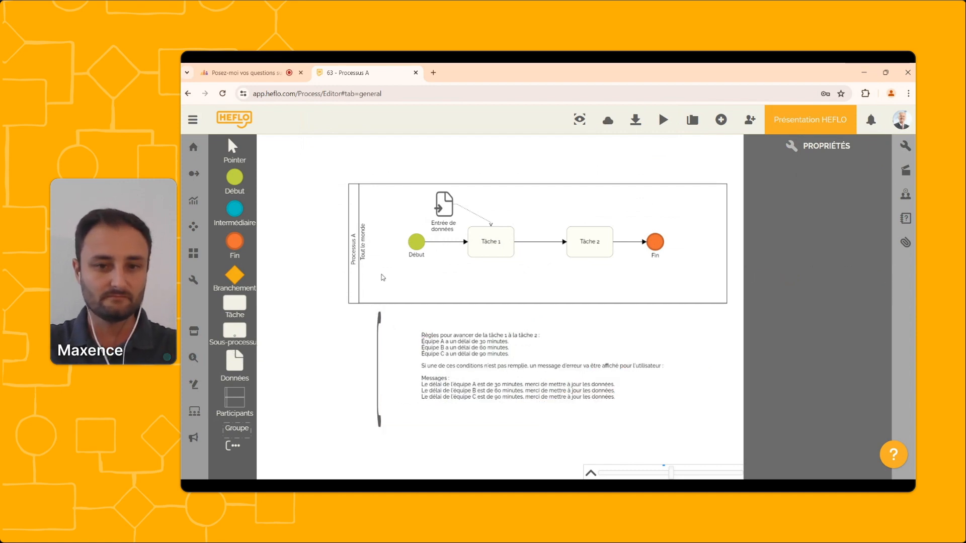
# Step: Add a third validation on the Tâche 1–Tâche 2 flow and create a new business rule for it named Équipe C
pyautogui.click(545, 242)
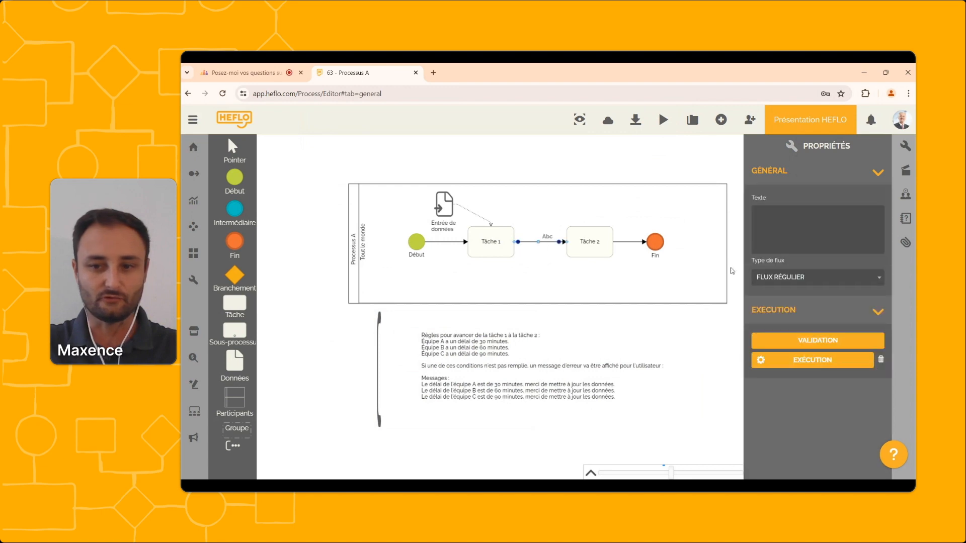
pyautogui.click(793, 336)
pyautogui.click(552, 332)
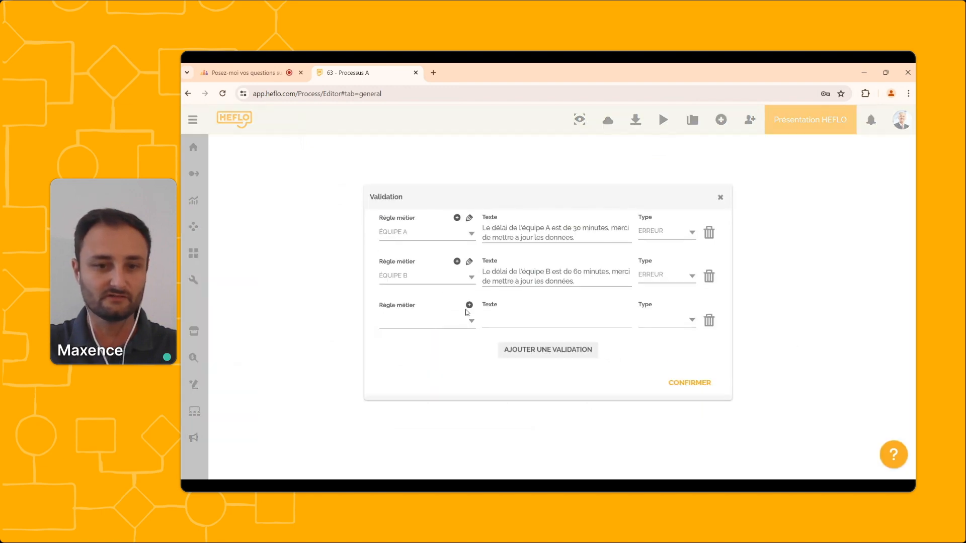
pyautogui.click(469, 305)
pyautogui.moveTo(393, 251); pyautogui.dragTo(259, 253)
pyautogui.write('E')
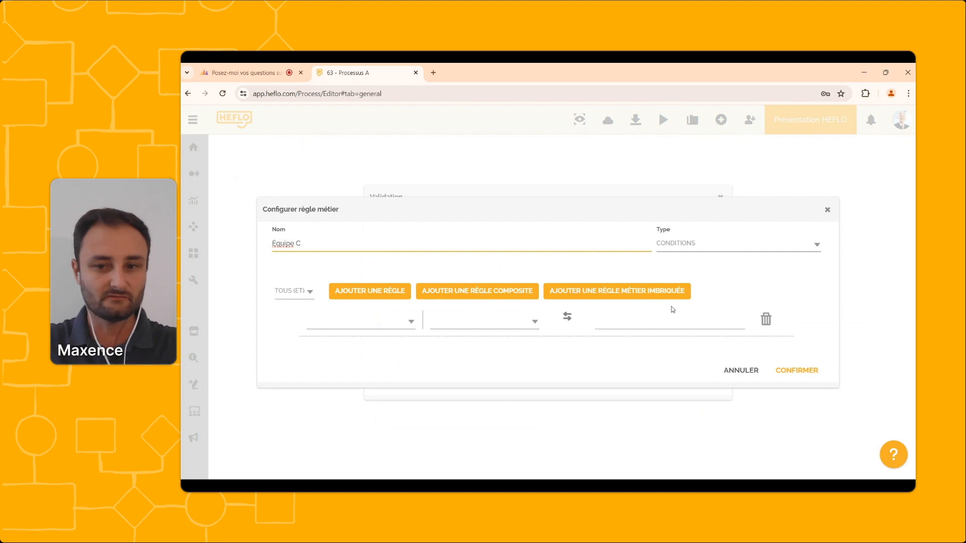
# Step: Replace the default empty condition with a composite rule containing the condition Équipe (Texte) est égal à Équipe C
pyautogui.click(766, 319)
pyautogui.click(508, 310)
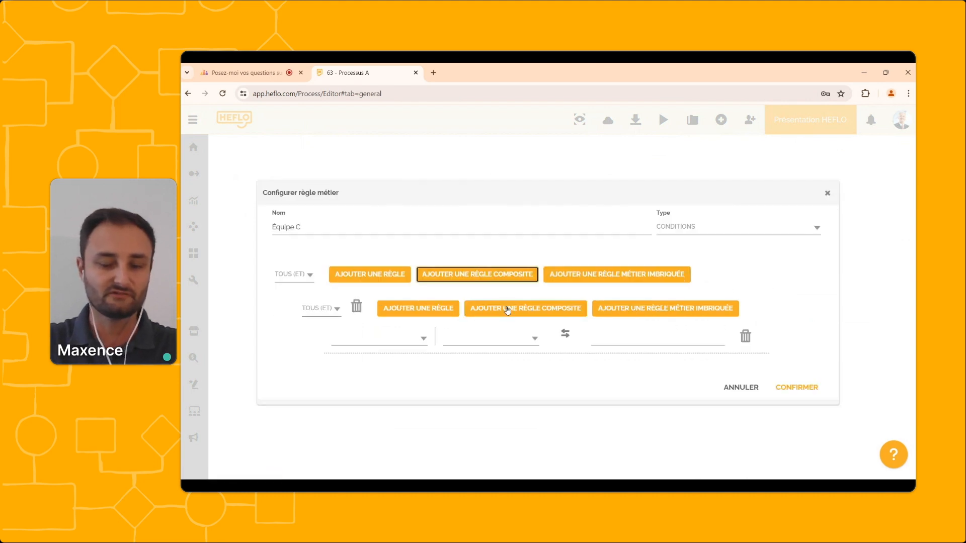
pyautogui.click(403, 337)
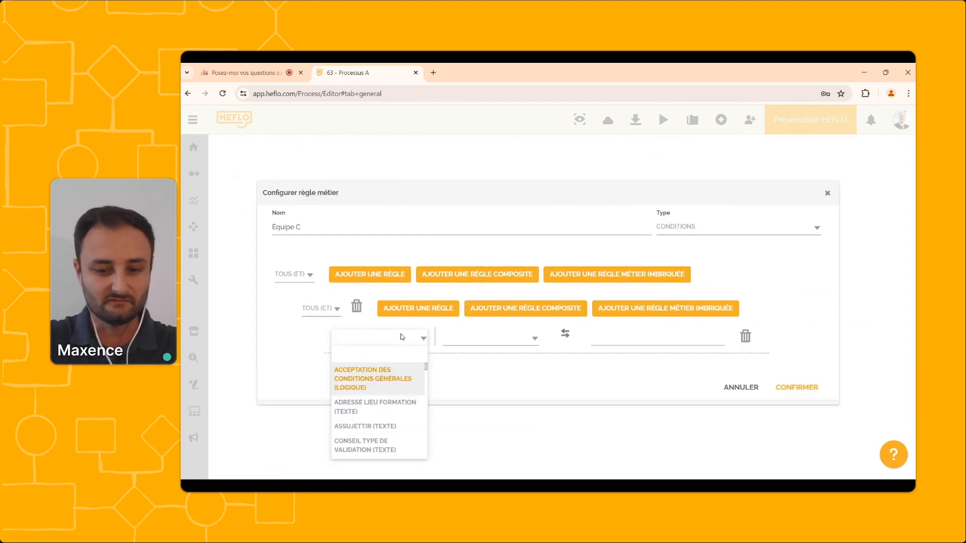
pyautogui.write('équi')
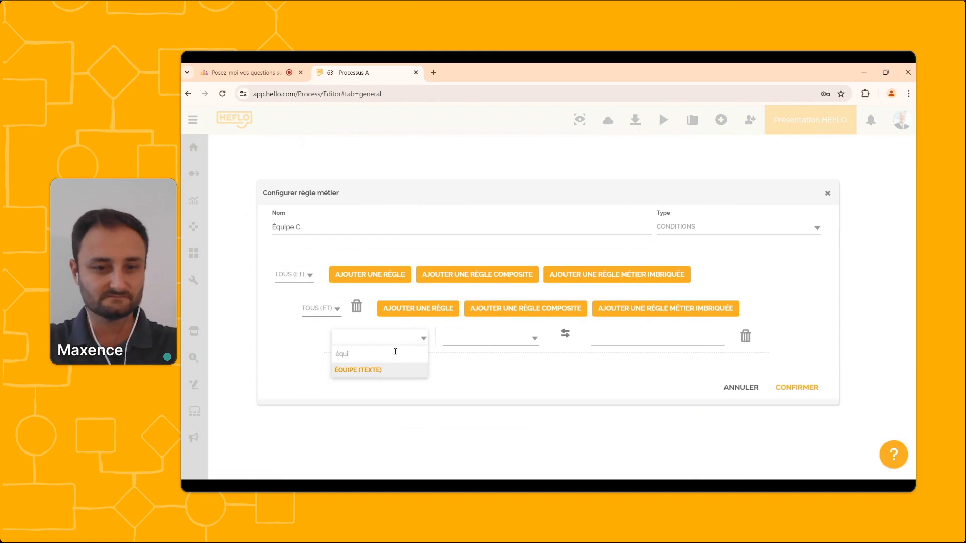
pyautogui.click(393, 370)
pyautogui.click(457, 343)
pyautogui.click(459, 383)
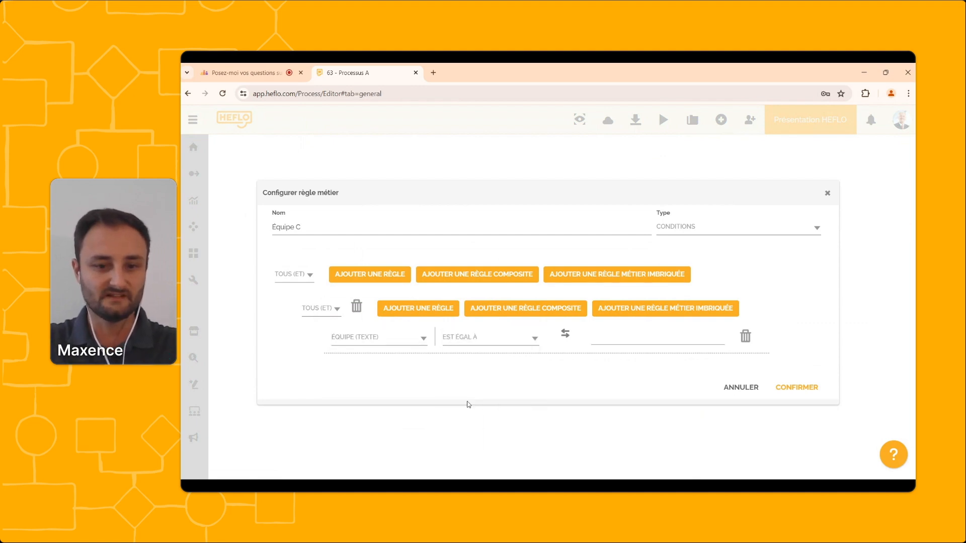
pyautogui.click(606, 340)
pyautogui.click(610, 383)
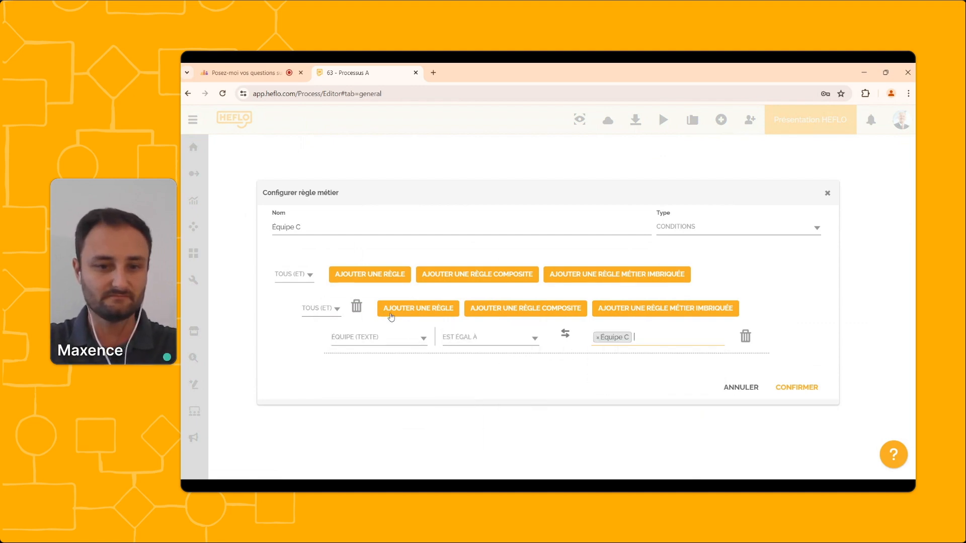
# Step: Add the condition Délai (Texte) est égal à 90 to the first composite group
pyautogui.click(391, 317)
pyautogui.click(383, 354)
pyautogui.write('d')
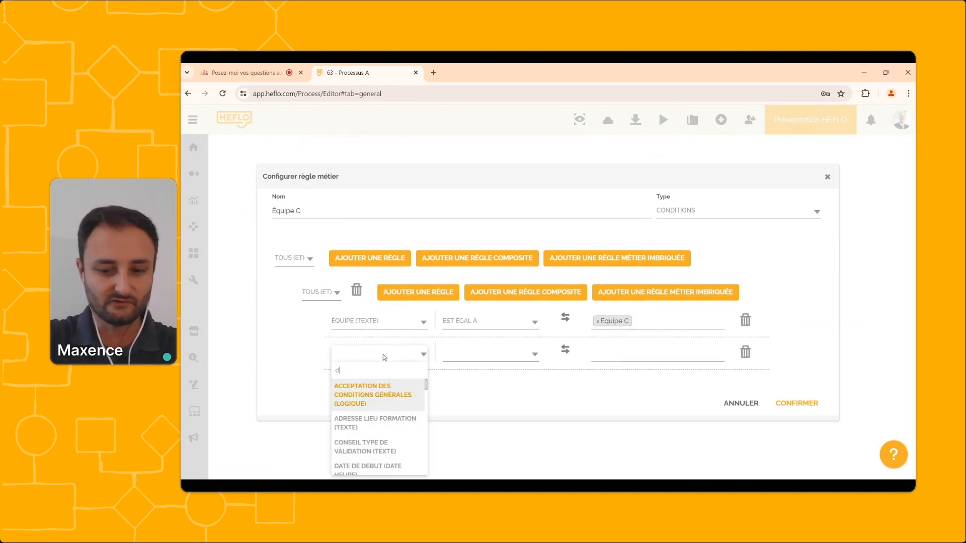
pyautogui.write('el')
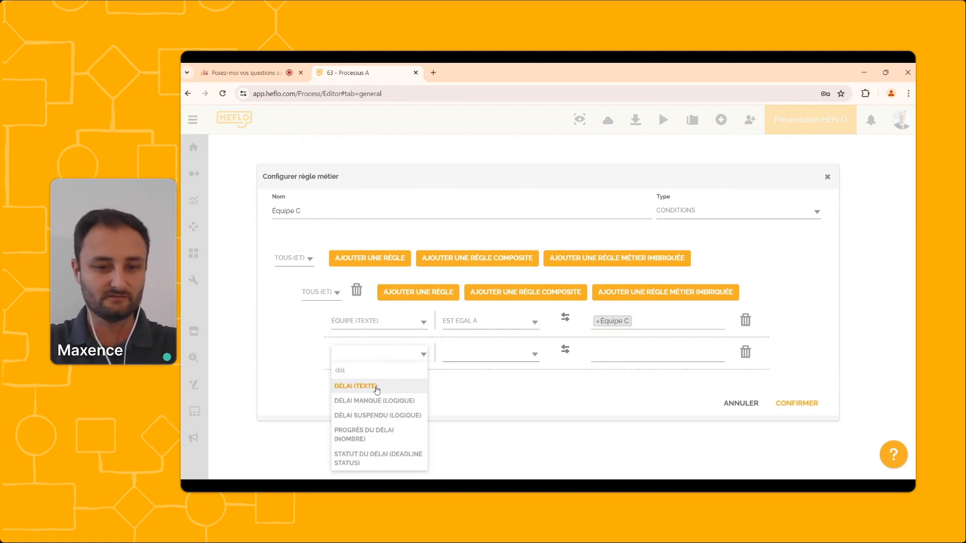
pyautogui.click(377, 387)
pyautogui.click(528, 352)
pyautogui.click(509, 399)
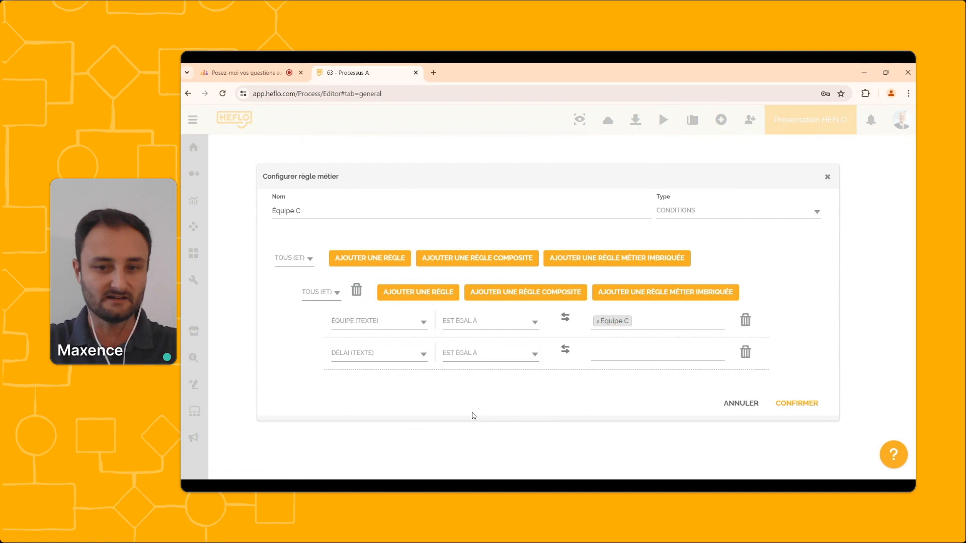
pyautogui.click(615, 350)
pyautogui.click(606, 397)
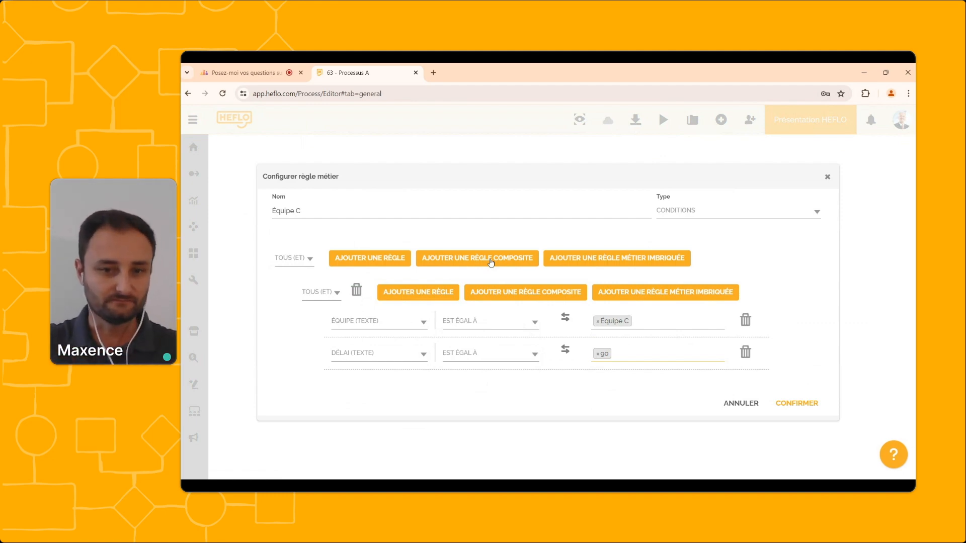
# Step: Add a second composite rule to the Équipe C business rule with the condition Équipe (Texte) est égal à Équipe A
pyautogui.click(491, 261)
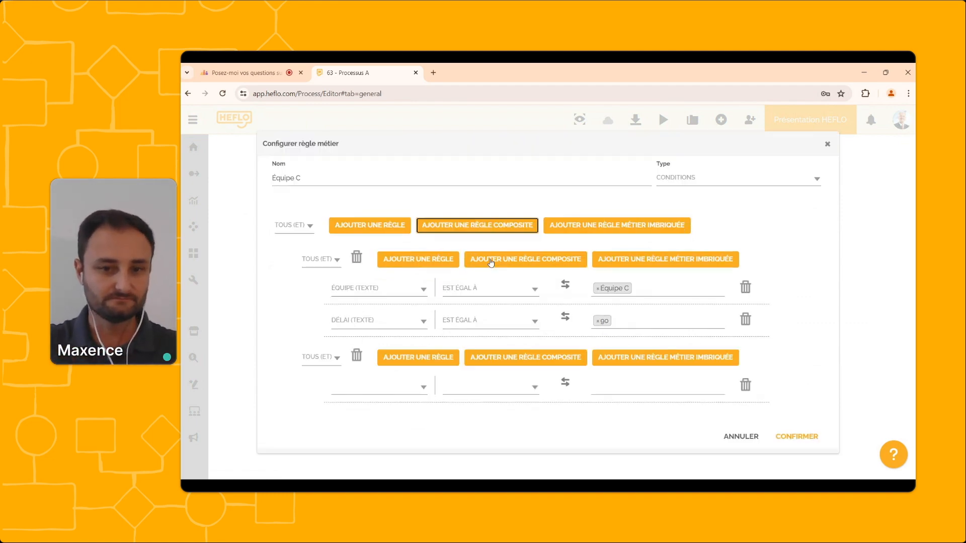
pyautogui.click(372, 384)
pyautogui.click(370, 387)
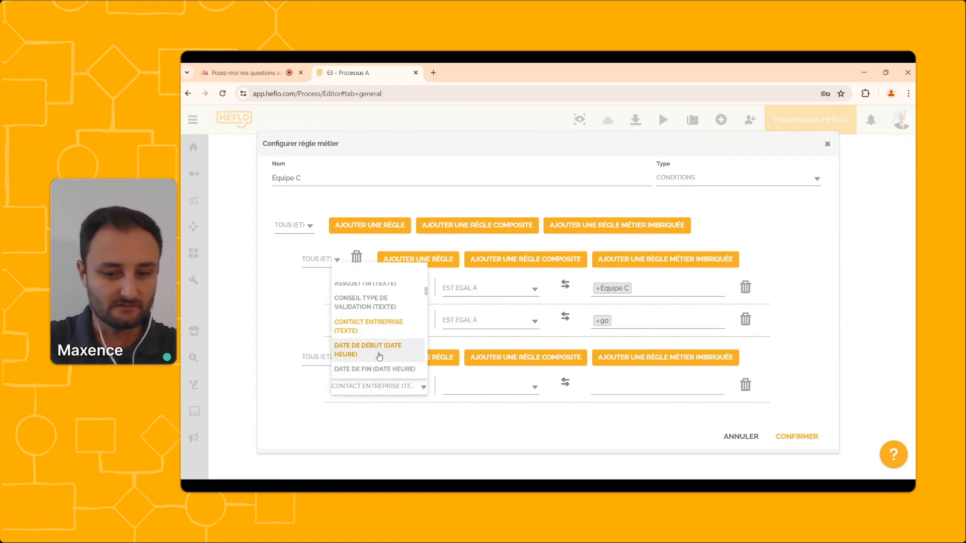
pyautogui.write('équi')
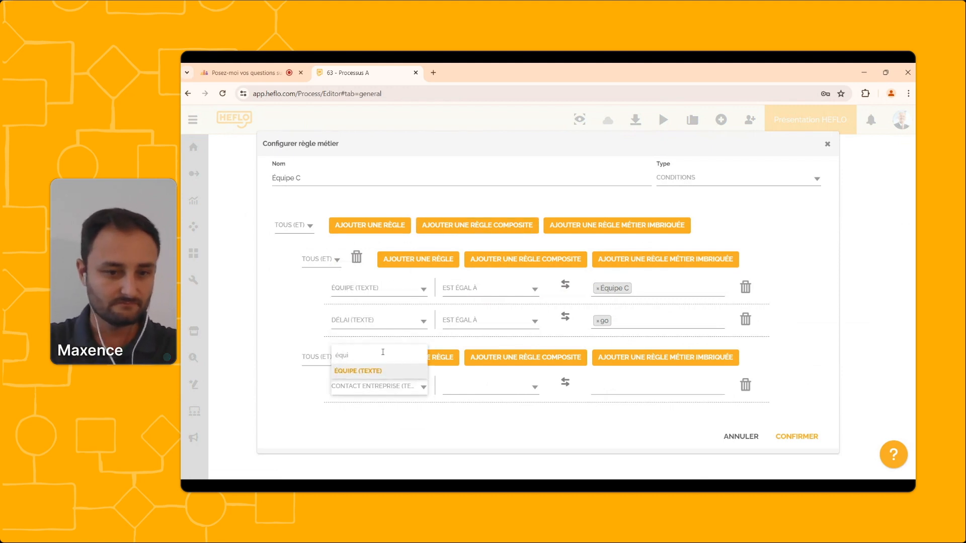
pyautogui.click(379, 371)
pyautogui.click(473, 388)
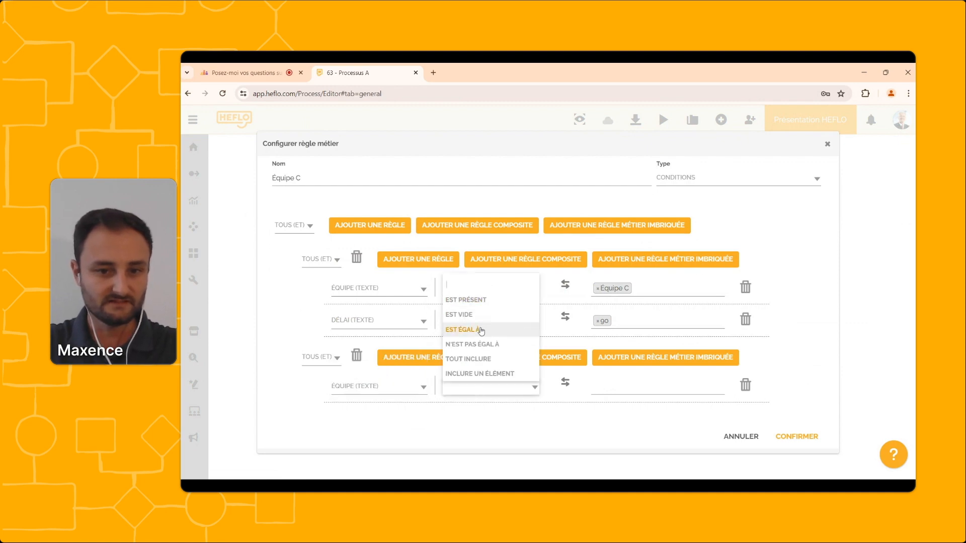
pyautogui.click(481, 330)
pyautogui.click(605, 387)
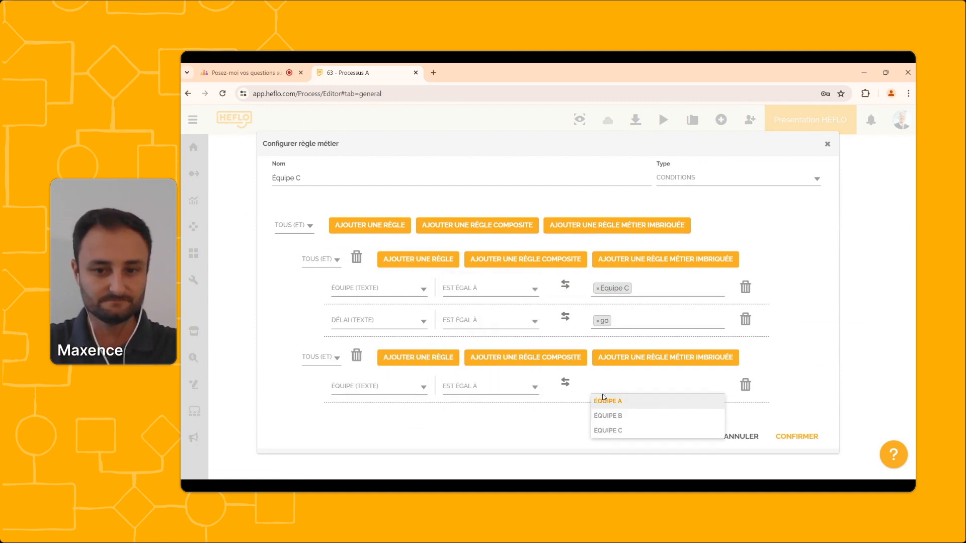
pyautogui.click(628, 402)
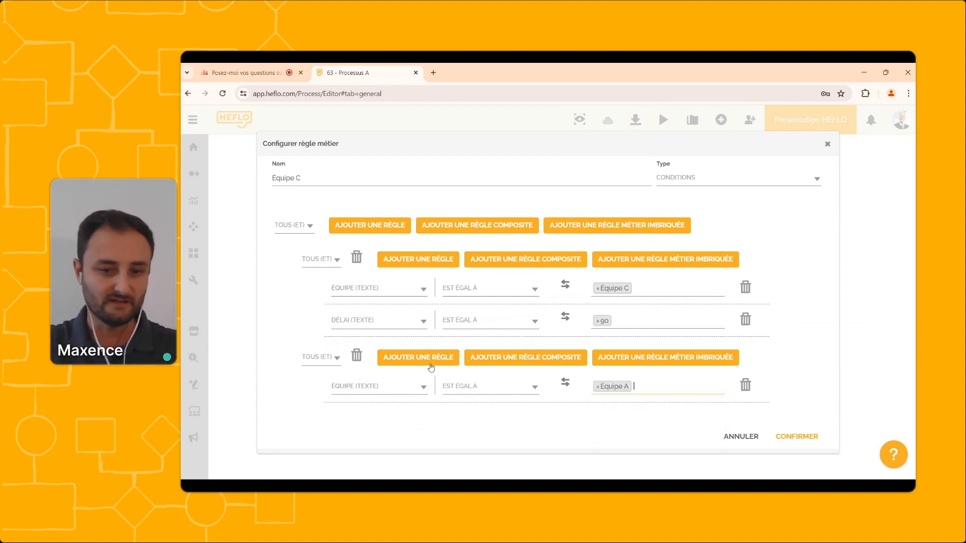
# Step: Add the condition Équipe (Texte) est égal à Équipe B to the second composite group
pyautogui.click(403, 358)
pyautogui.click(396, 401)
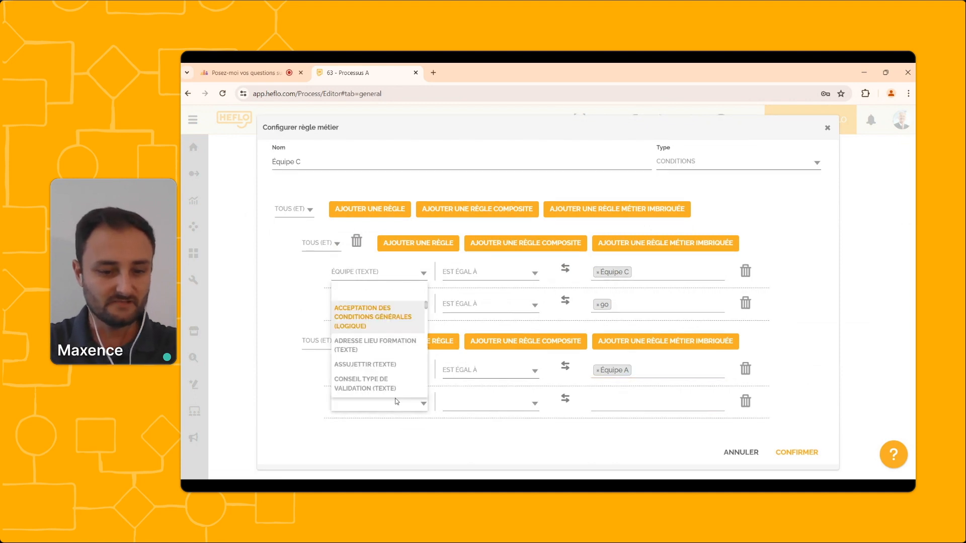
pyautogui.write('equi')
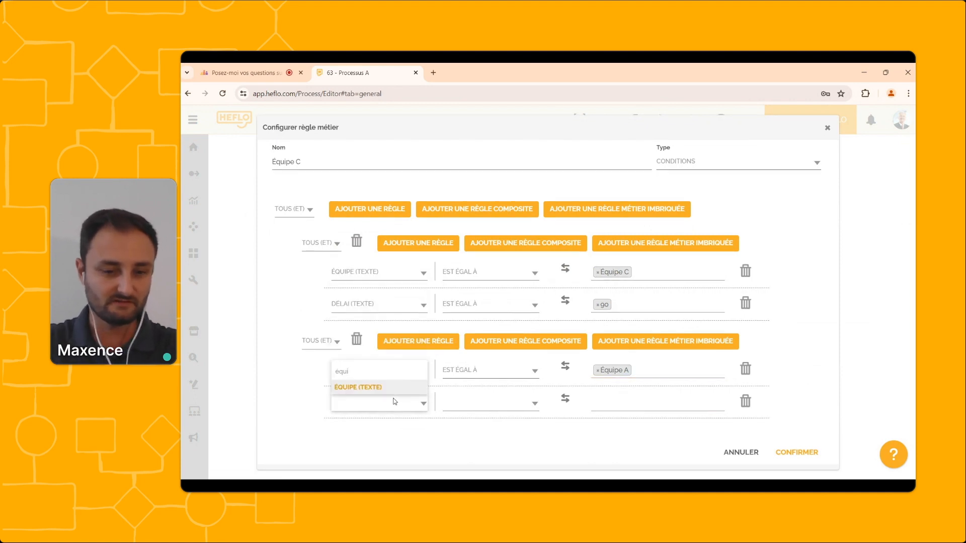
pyautogui.click(356, 390)
pyautogui.click(473, 413)
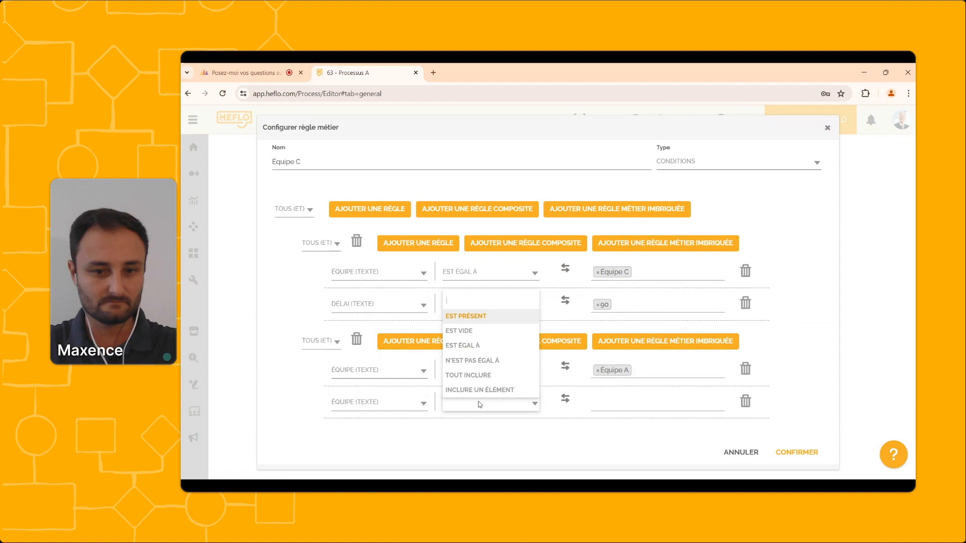
pyautogui.click(478, 346)
pyautogui.click(610, 400)
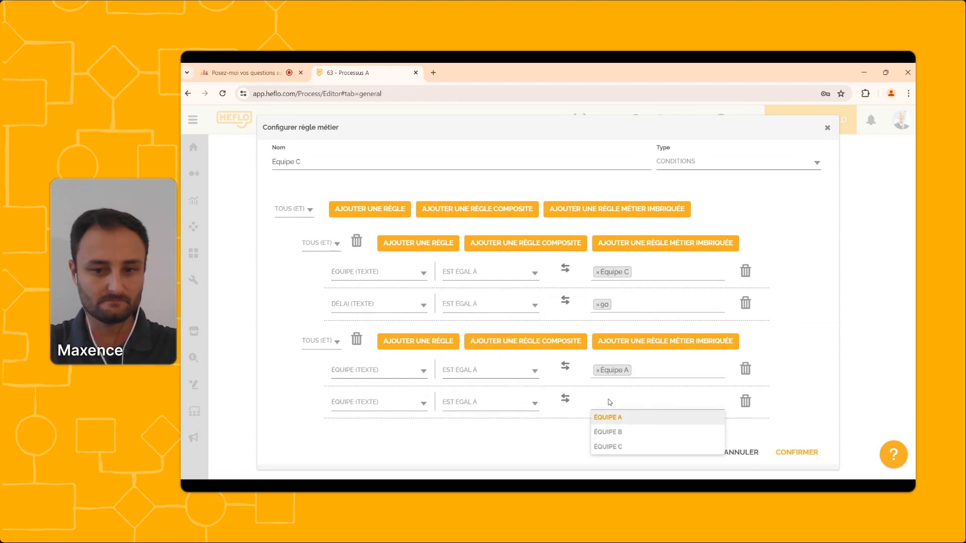
pyautogui.click(618, 434)
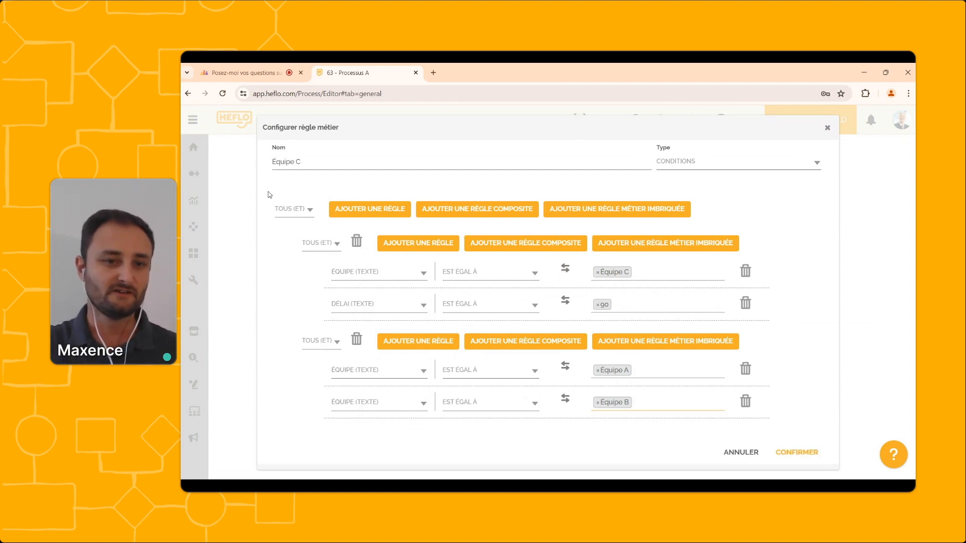
# Step: Set the outer operator and the second composite group's operator to N'importe quel (OU), and save the Équipe C business rule
pyautogui.click(288, 213)
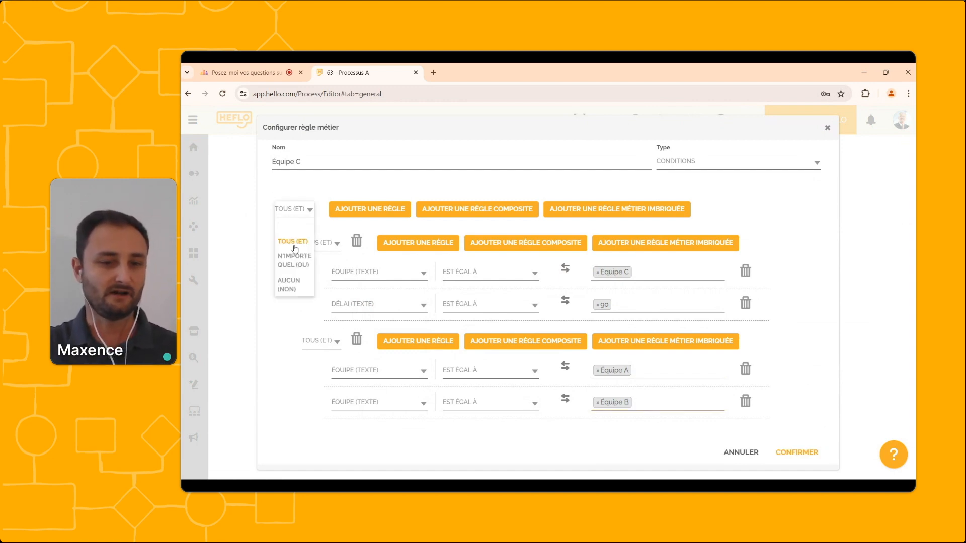
pyautogui.click(265, 236)
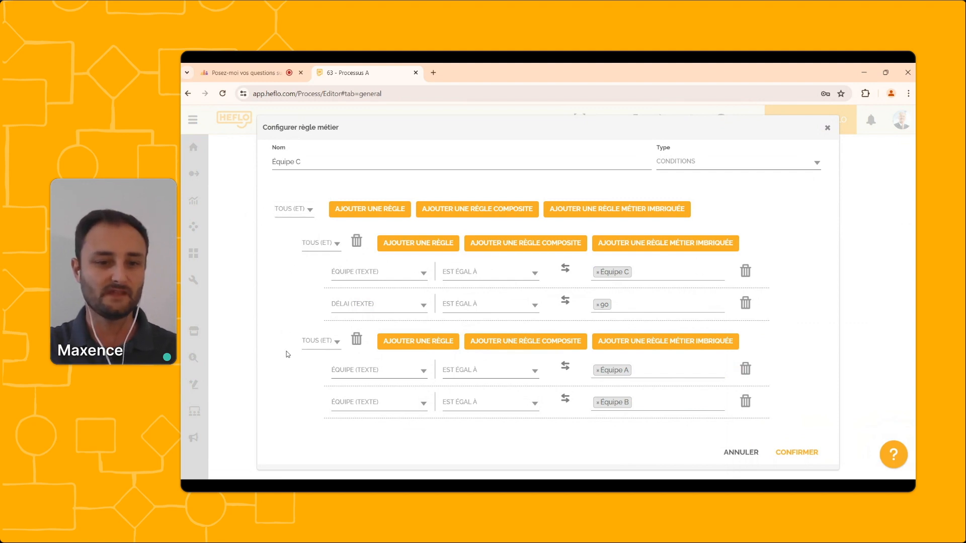
pyautogui.click(280, 214)
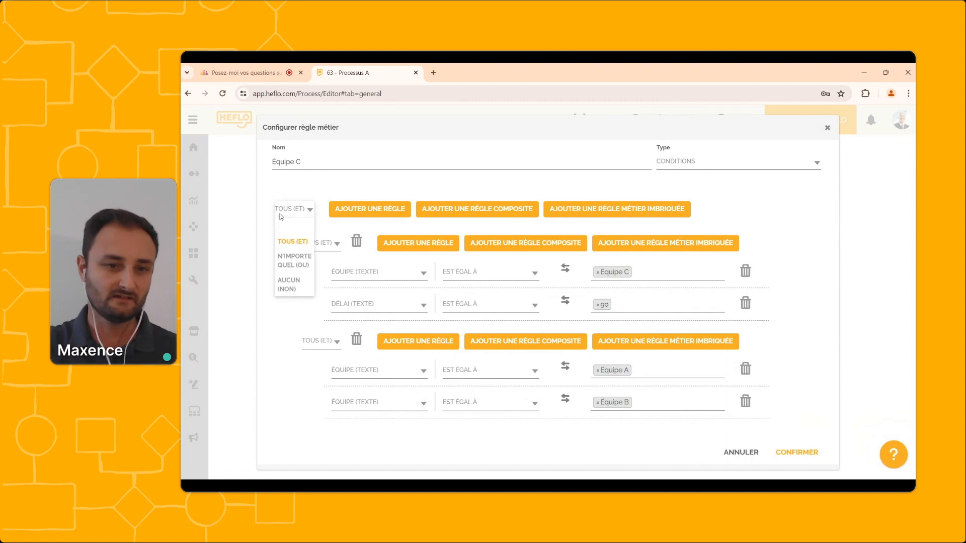
pyautogui.click(288, 259)
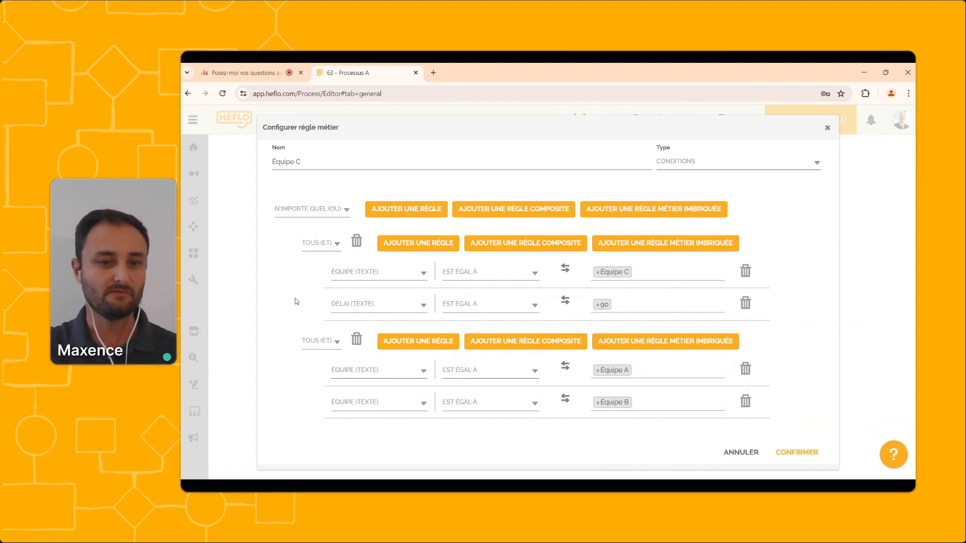
pyautogui.click(308, 346)
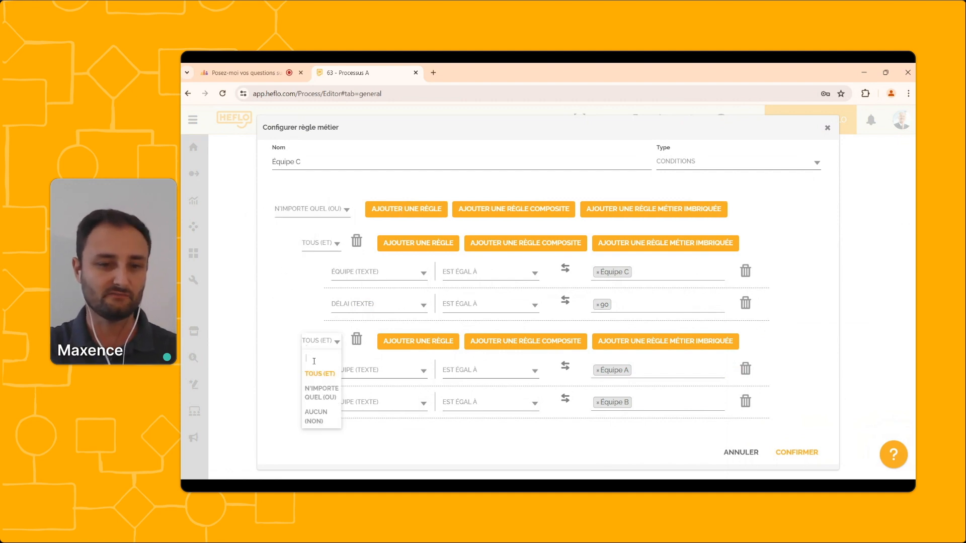
pyautogui.click(323, 392)
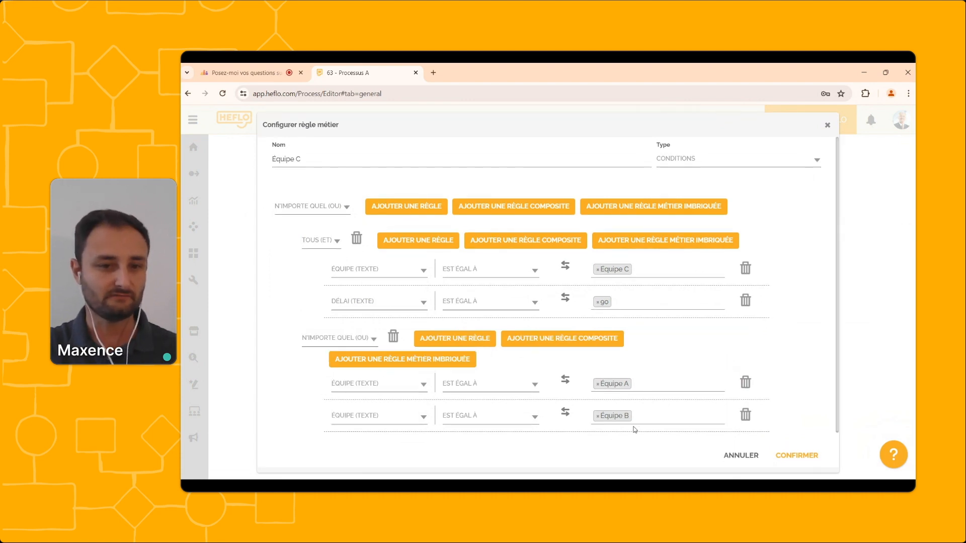
pyautogui.click(801, 457)
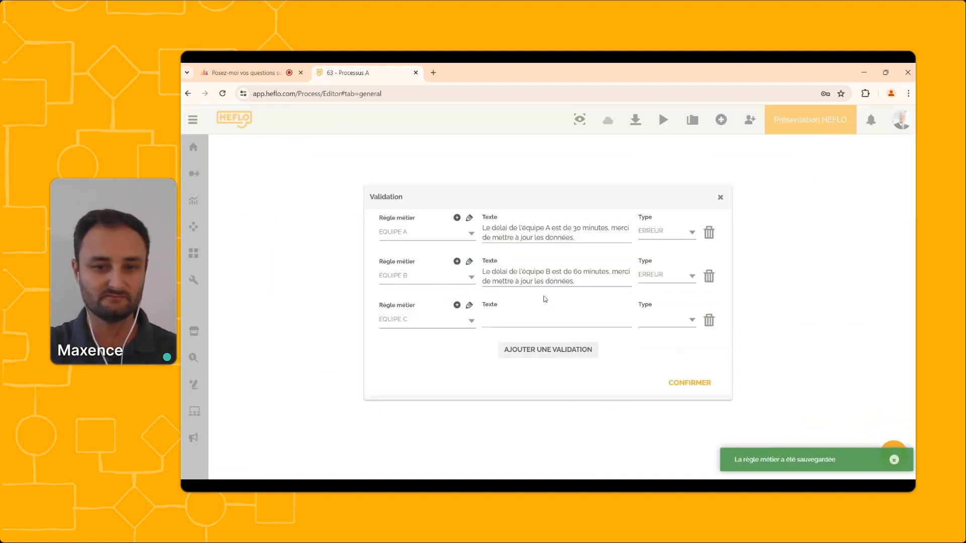
# Step: Give the Équipe C validation the text "Le délai de l'équipe C est de 90 minutes, merci de mettre à jour les données." and type Avertissement
pyautogui.click(527, 321)
pyautogui.write("Le délai de l'équipe C est de 90 minutes, merci de mettre à jour les données.")
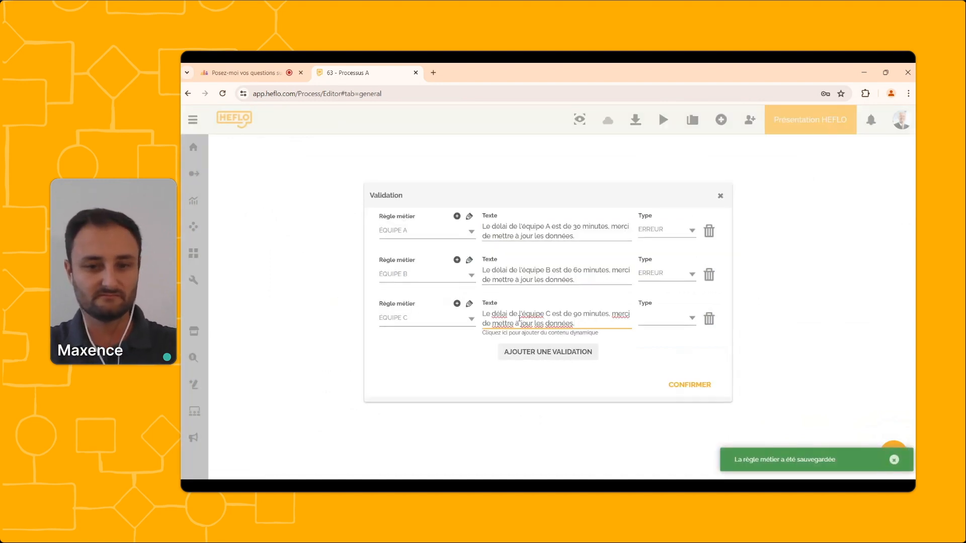
pyautogui.click(469, 304)
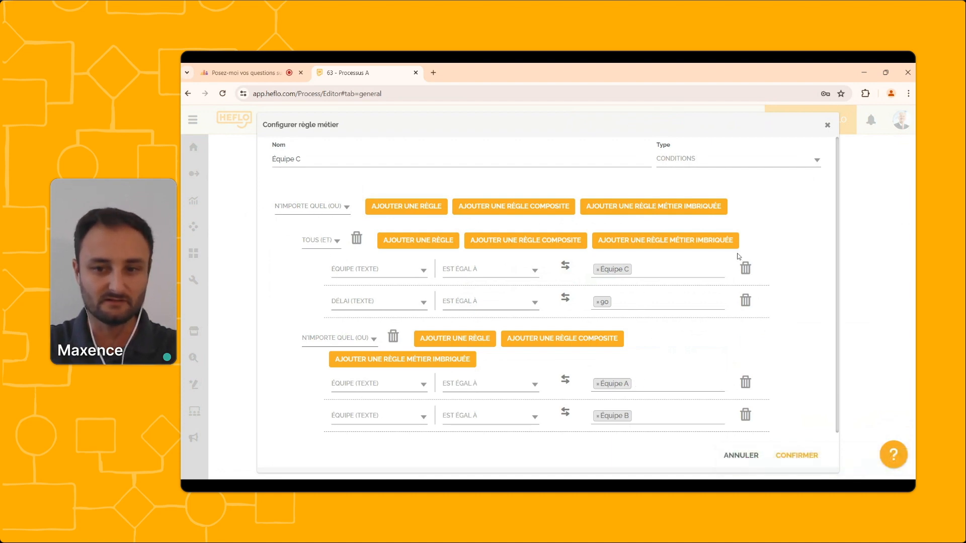
pyautogui.click(796, 456)
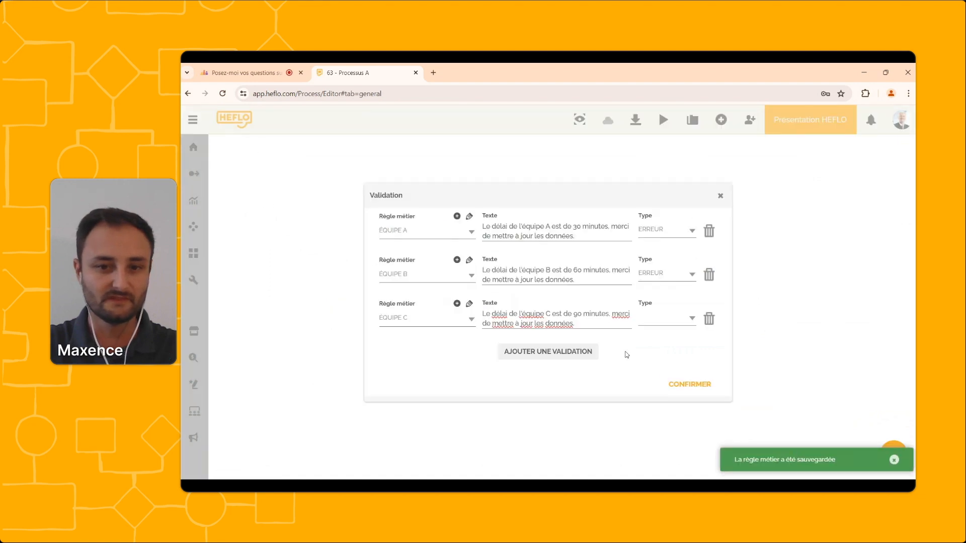
pyautogui.click(672, 323)
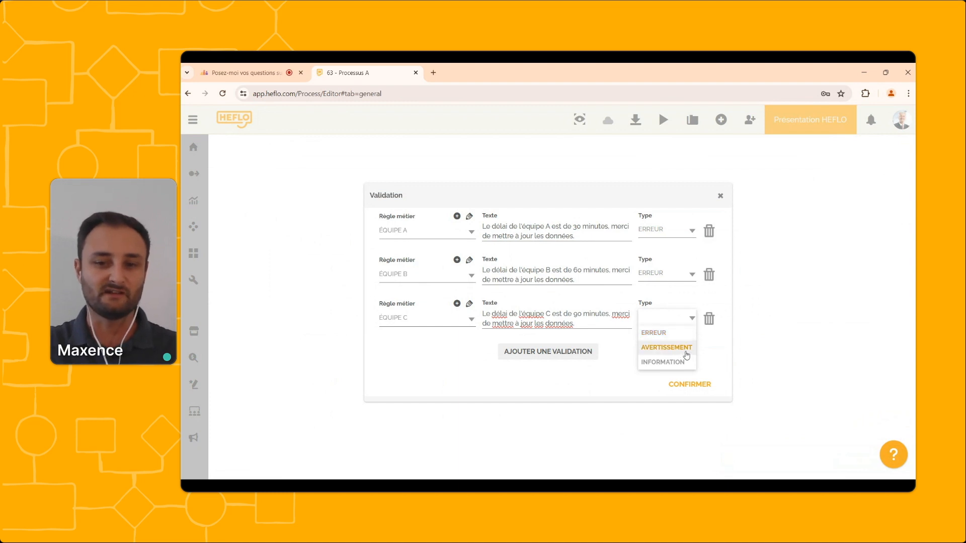
pyautogui.click(687, 355)
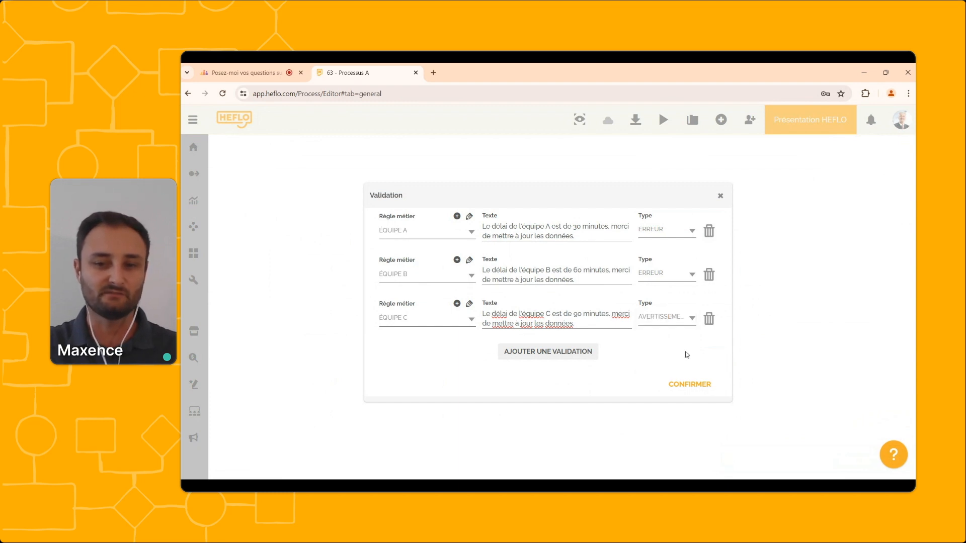
pyautogui.click(684, 387)
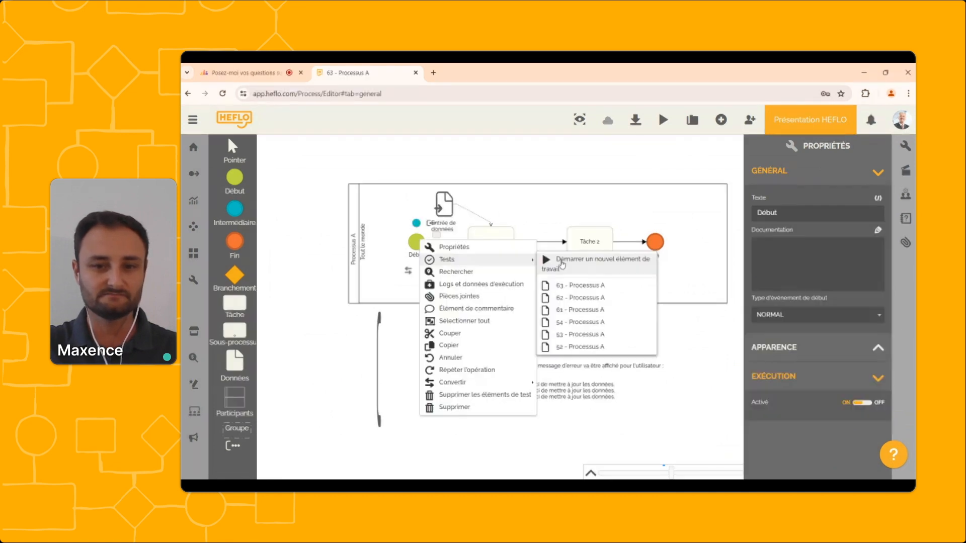
# Step: Start a new test work item from the Début event and fill Tâche 1 with Équipe C and Délai 30
pyautogui.click(561, 263)
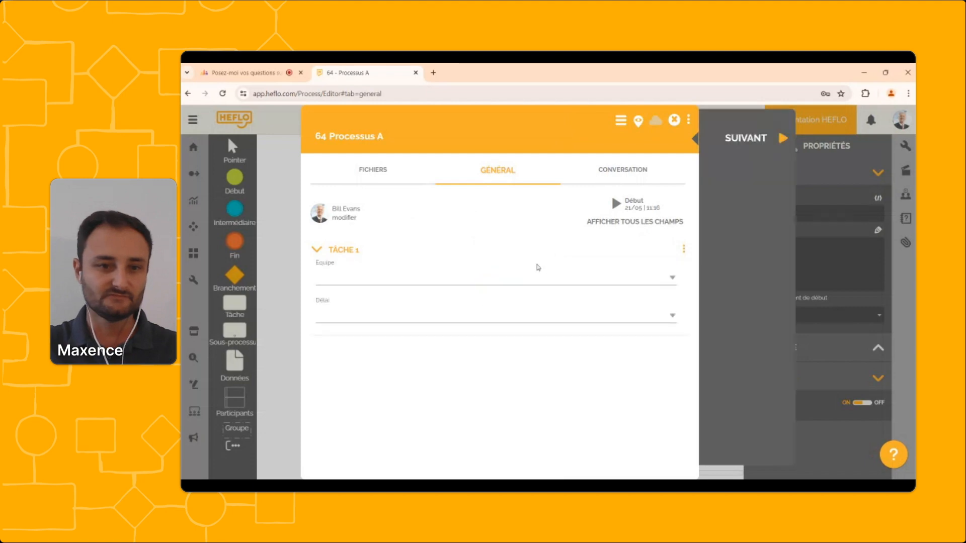
pyautogui.click(408, 280)
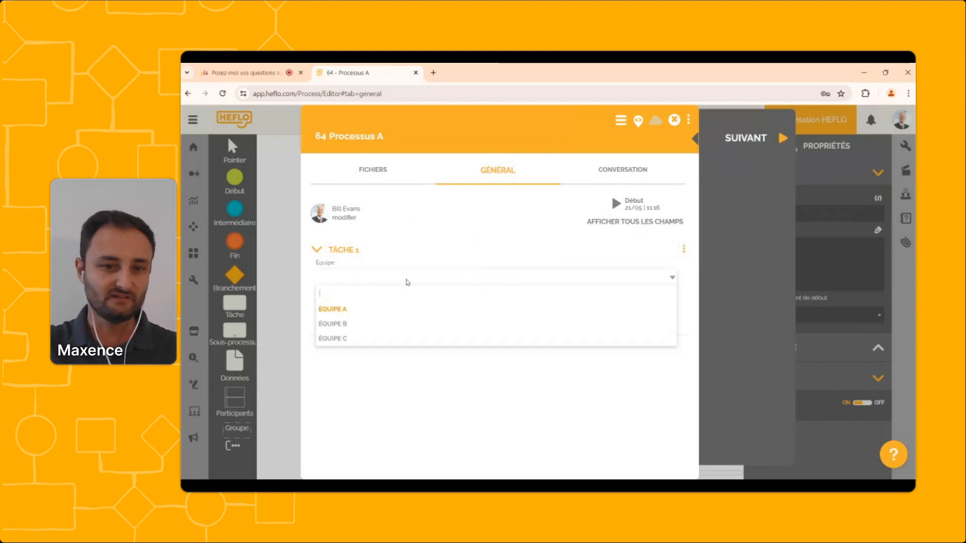
pyautogui.click(380, 337)
pyautogui.click(371, 316)
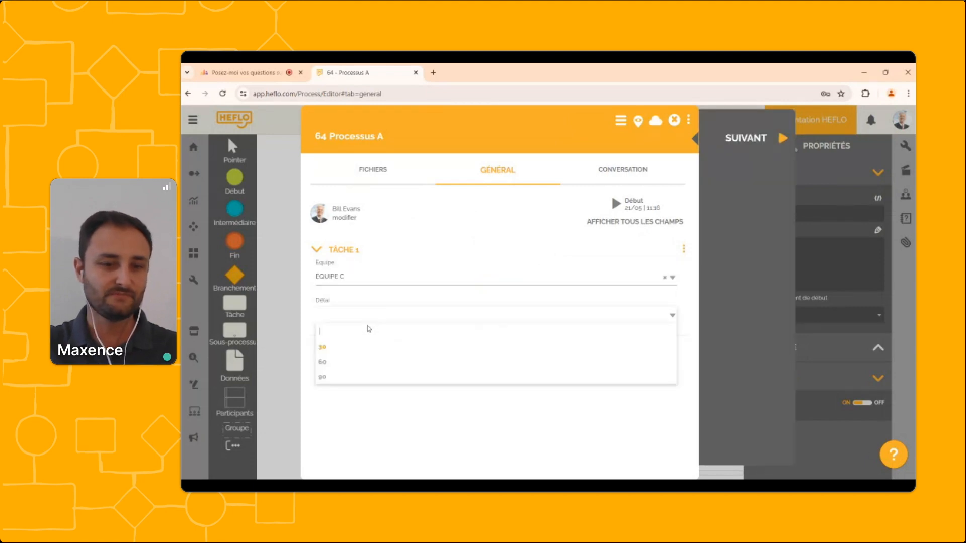
pyautogui.click(360, 346)
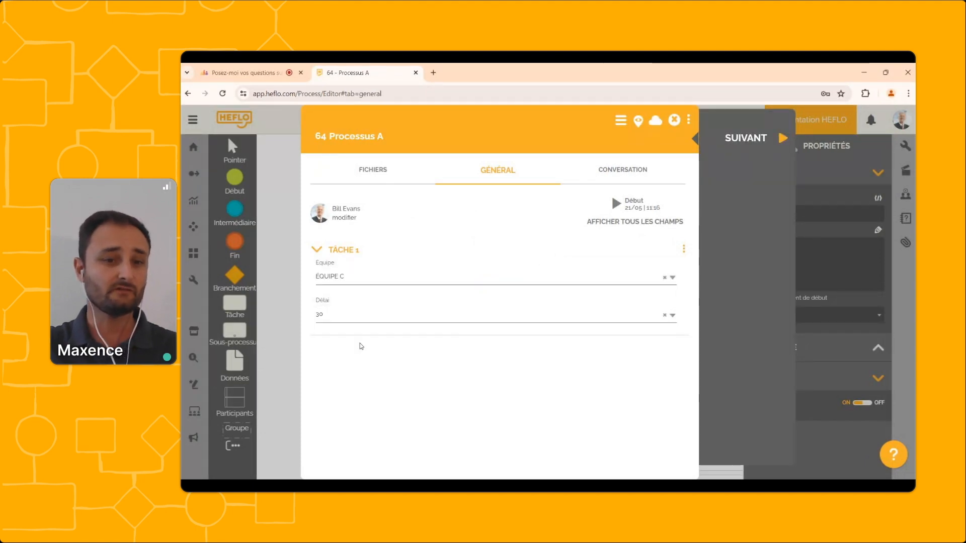
# Step: Submit Tâche 1, accept the Équipe C delay warning and advance the work item to Tâche 2
pyautogui.click(754, 138)
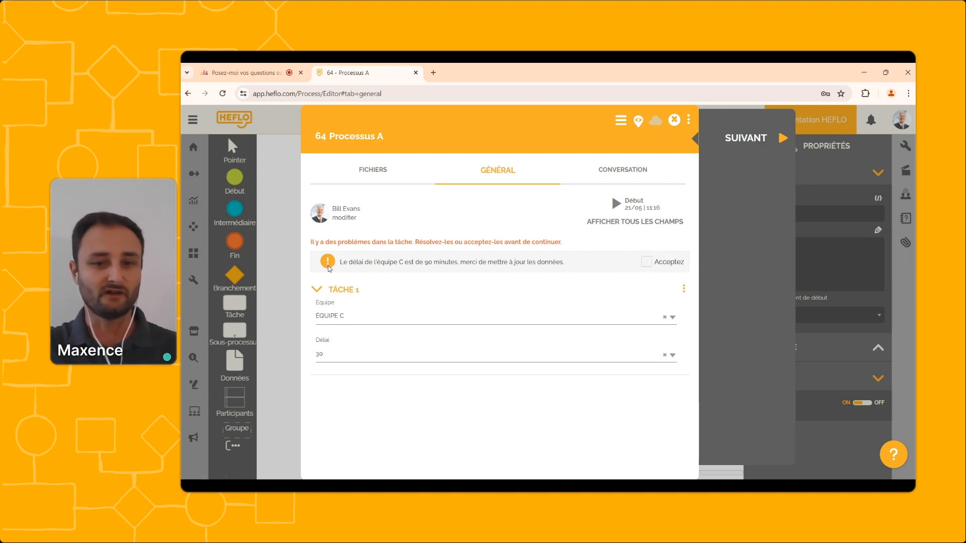
pyautogui.click(646, 262)
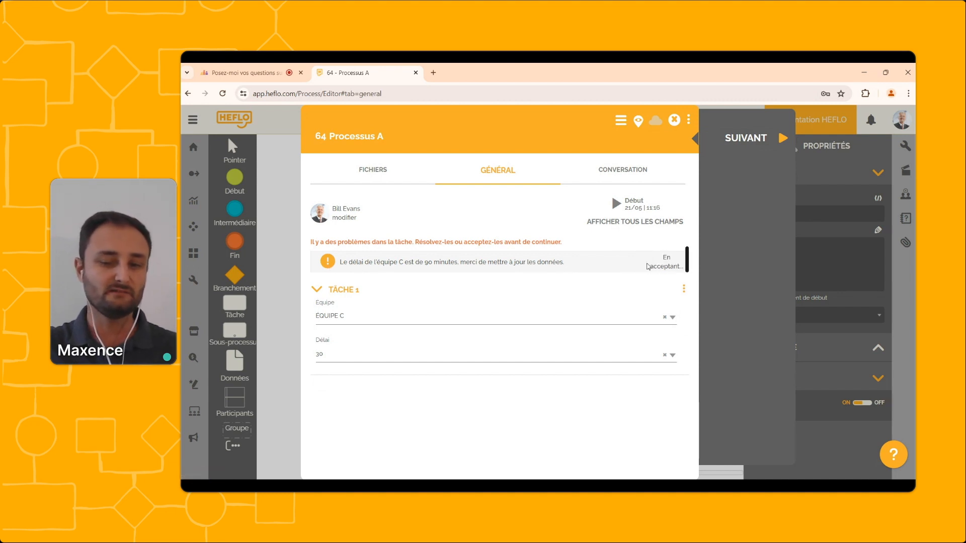
pyautogui.click(748, 139)
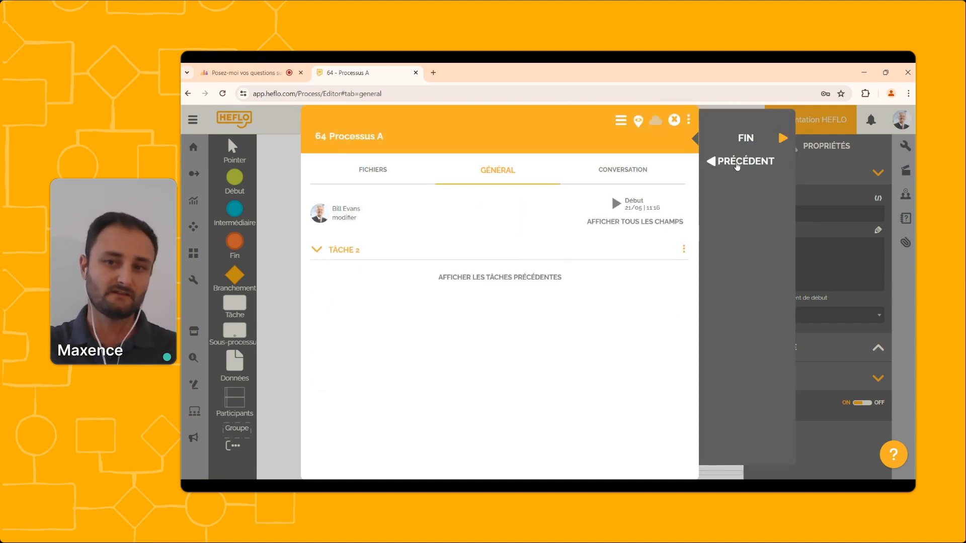
# Step: Return the work item to Tâche 1, set Délai to 90 and advance it again to Tâche 2
pyautogui.click(737, 164)
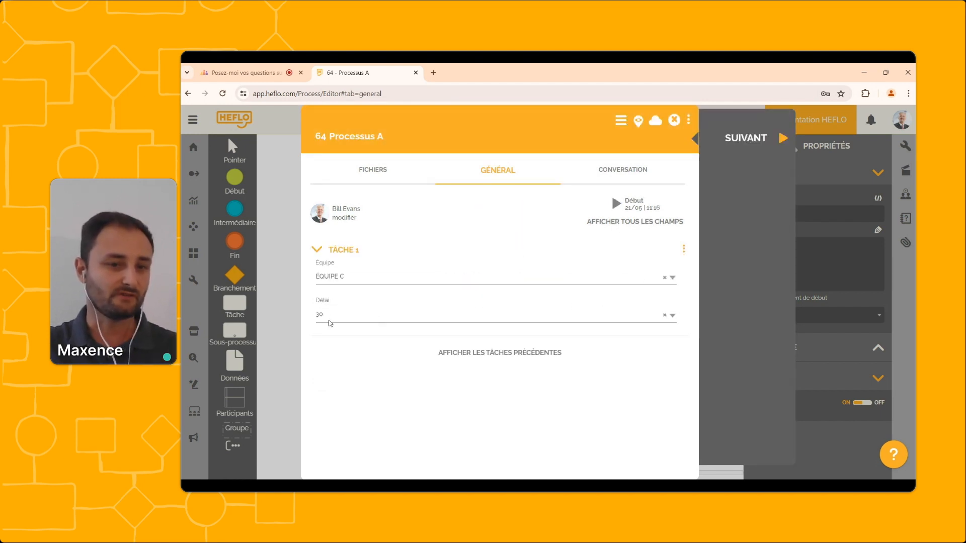
pyautogui.click(330, 323)
pyautogui.click(330, 382)
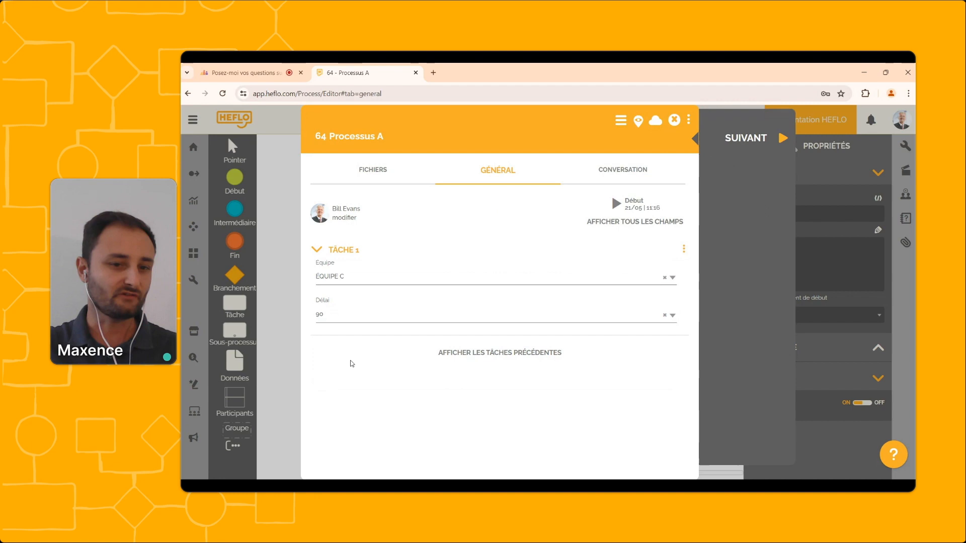
pyautogui.click(732, 138)
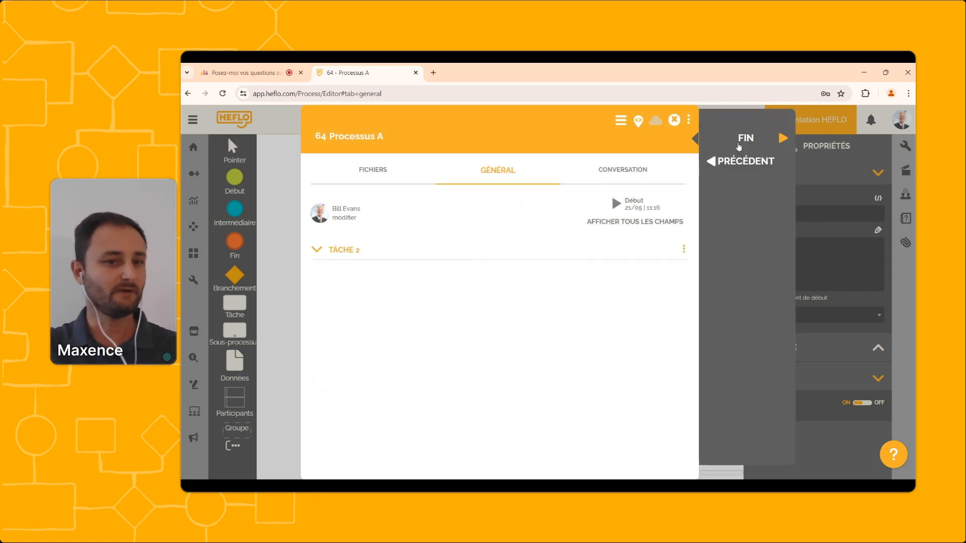
# Step: Return to Tâche 1, change the team to Équipe A and try to advance with Délai 90
pyautogui.click(745, 161)
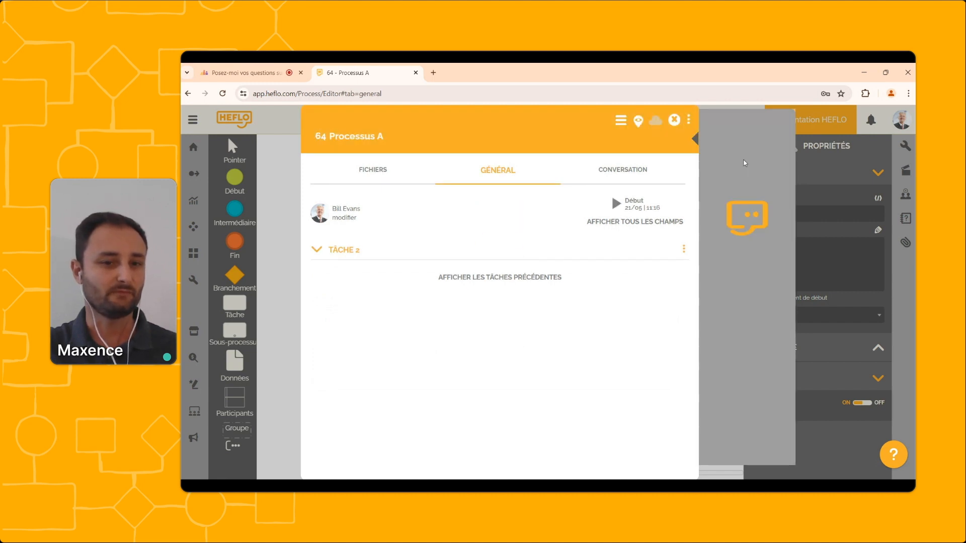
pyautogui.click(409, 283)
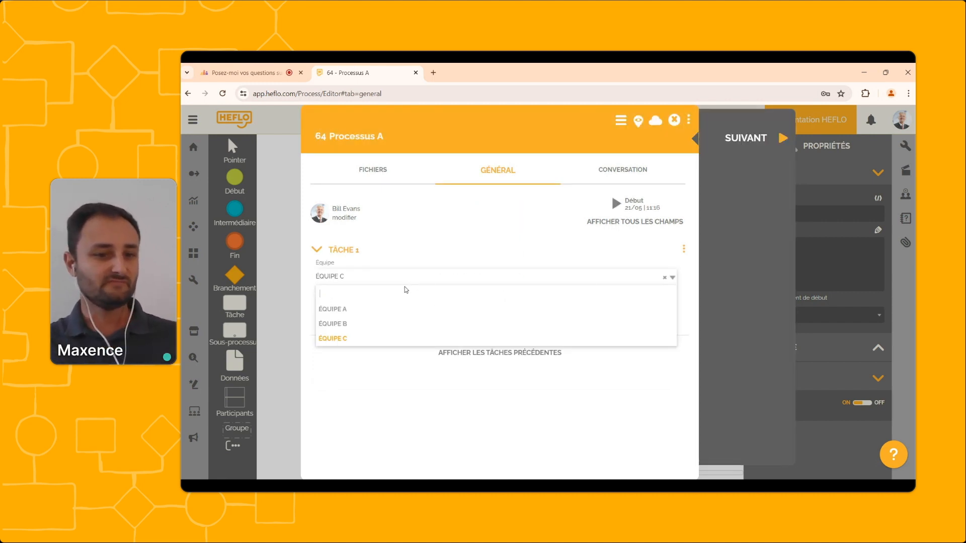
pyautogui.click(395, 312)
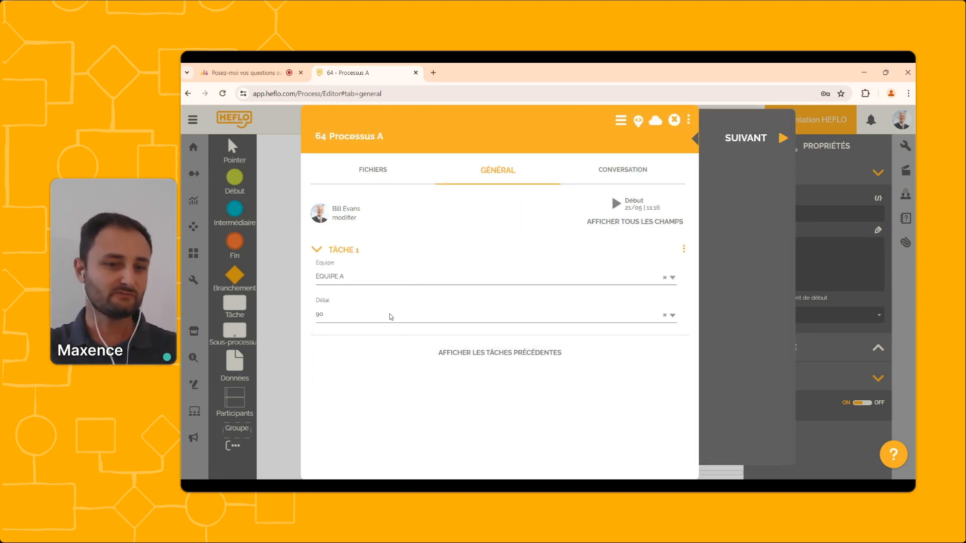
pyautogui.click(739, 140)
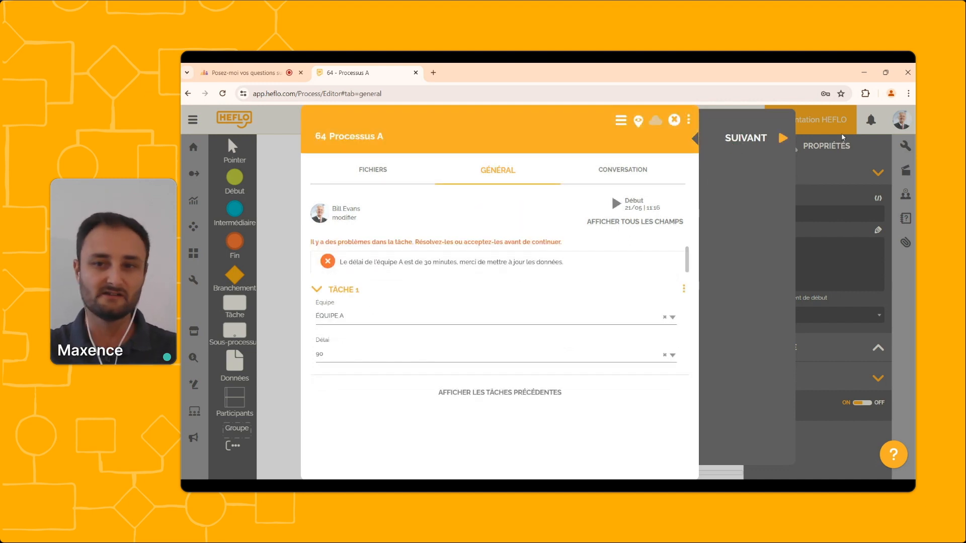
# Step: Advance the work item from Tâche 1 to Tâche 2 and close it to return to the process diagram
pyautogui.click(745, 138)
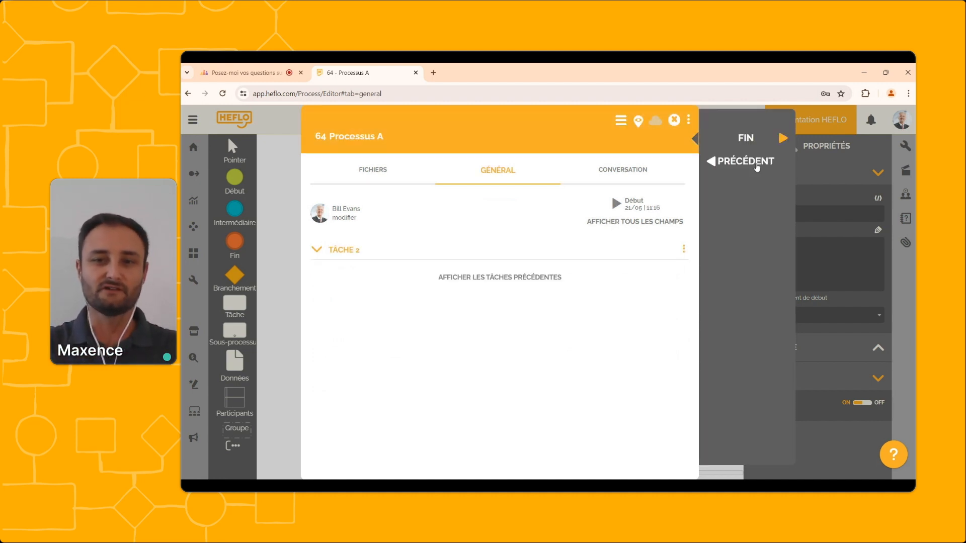
pyautogui.click(674, 120)
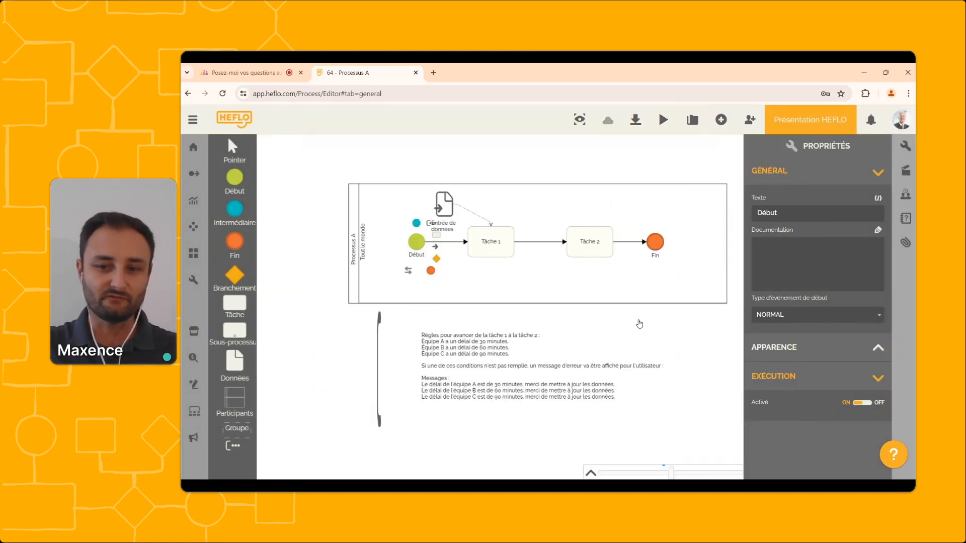
pyautogui.click(723, 429)
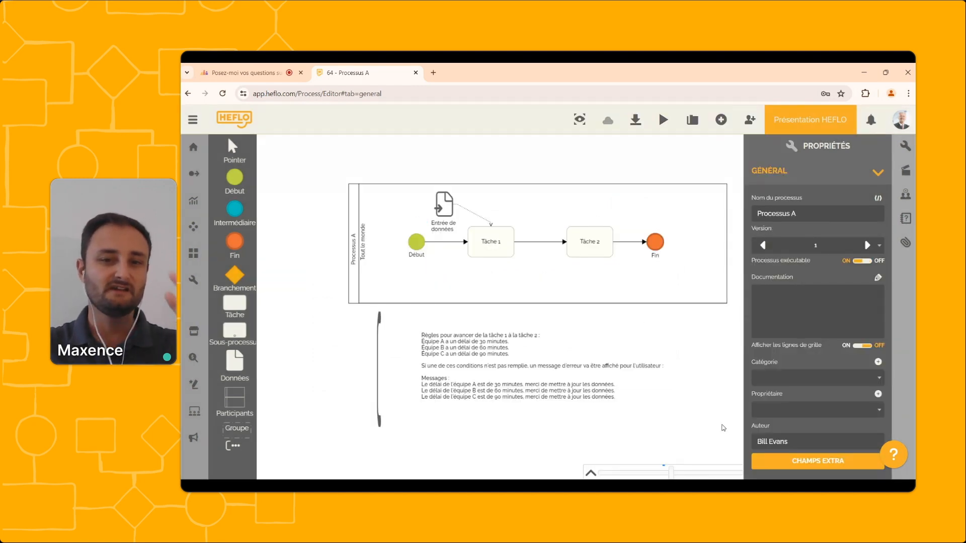